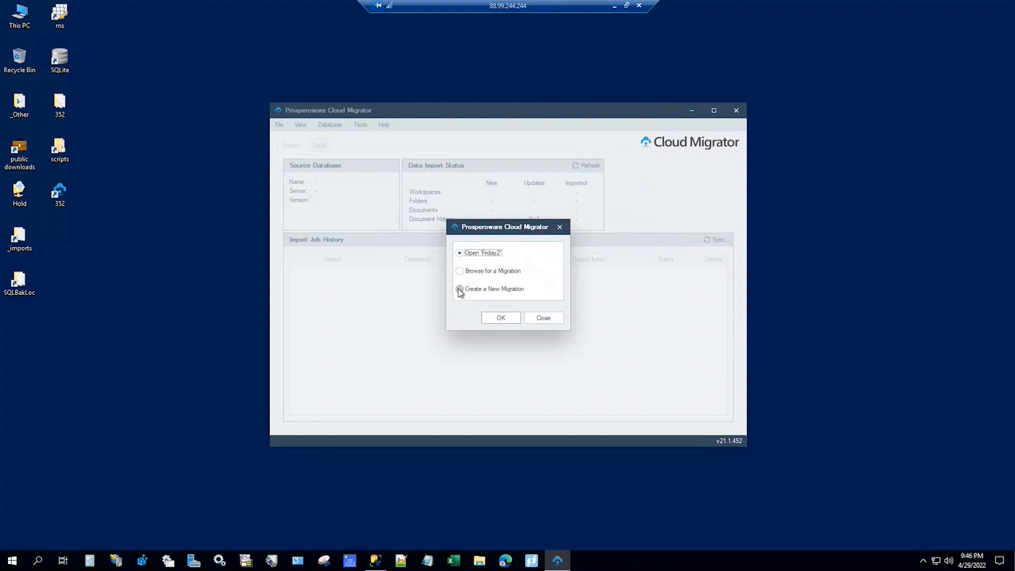
Step: Start creating a new migration and move past the wizard's welcome page
{"action": "left_click", "coordinate": [460, 290]}
{"action": "left_click", "coordinate": [513, 319]}
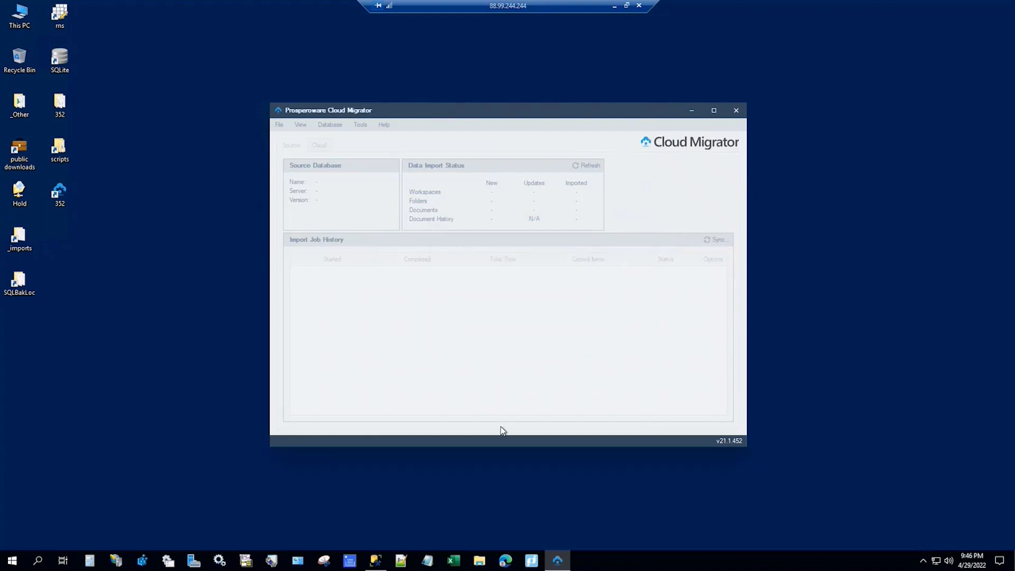
{"action": "left_click", "coordinate": [625, 386]}
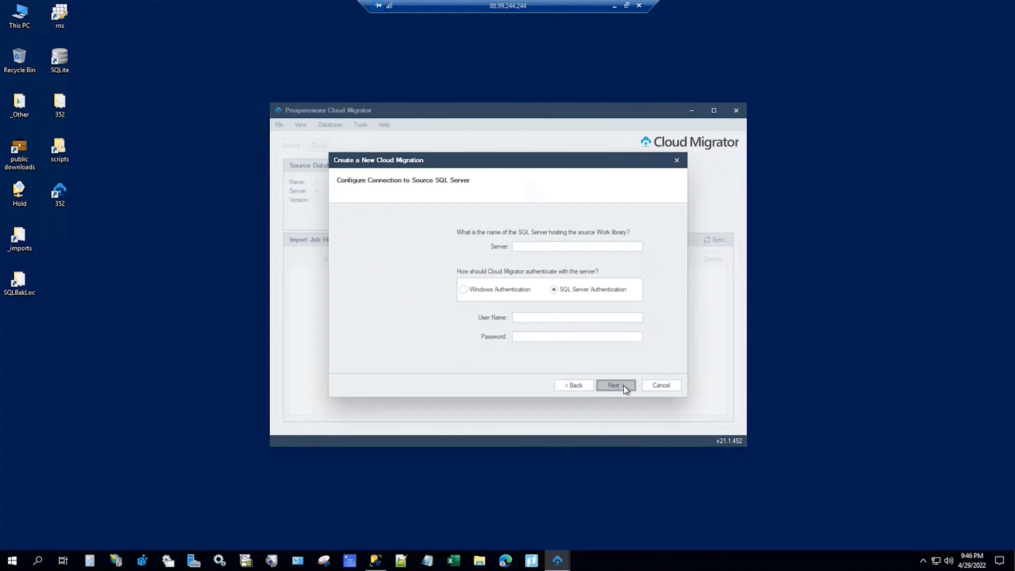
Step: Connect to source server trainvm2 using a SQL Server login and password
{"action": "left_click", "coordinate": [571, 251]}
{"action": "type", "text": "trainvm2"}
{"action": "left_click", "coordinate": [553, 319]}
{"action": "type", "text": "san"}
{"action": "key", "text": "Tab"}
{"action": "key", "text": "BackSpace"}
{"action": "type", "text": "********"}
{"action": "left_click", "coordinate": [622, 390]}
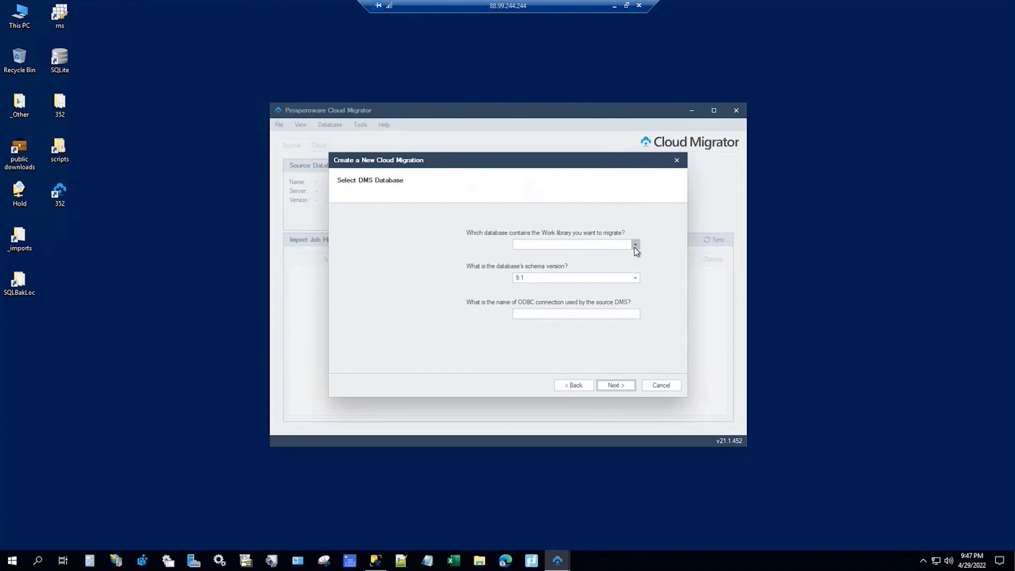
Step: Select Active as the Work library database, keep schema version 9.1, and continue
{"action": "left_click", "coordinate": [635, 246]}
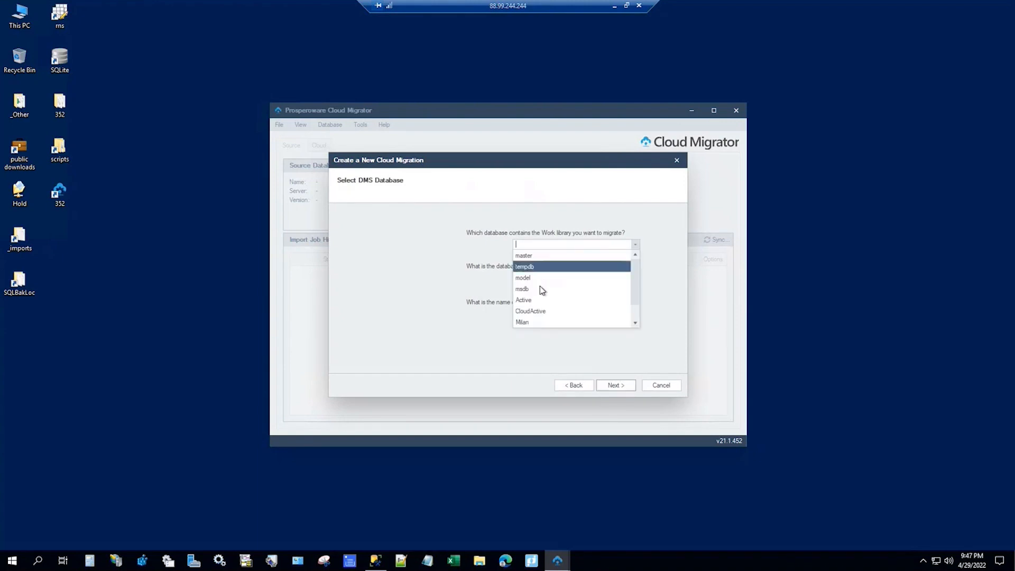
{"action": "left_click", "coordinate": [534, 301]}
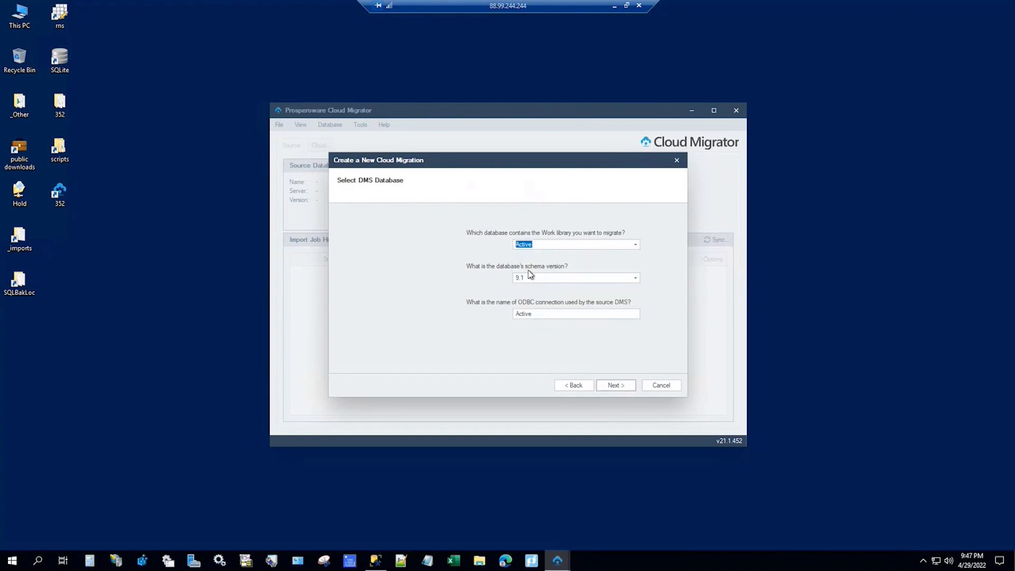
{"action": "left_click", "coordinate": [544, 279]}
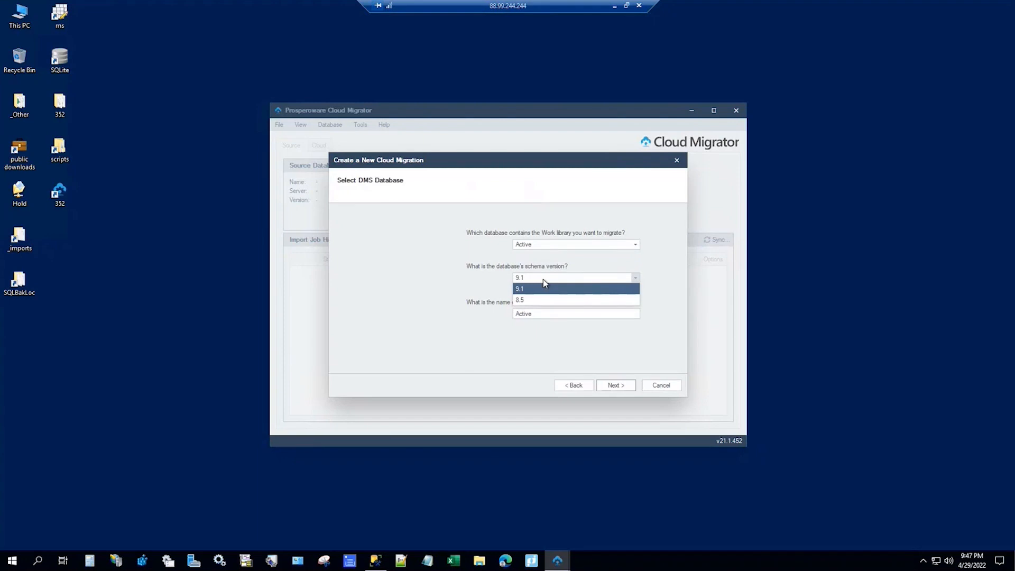
{"action": "left_click", "coordinate": [530, 290]}
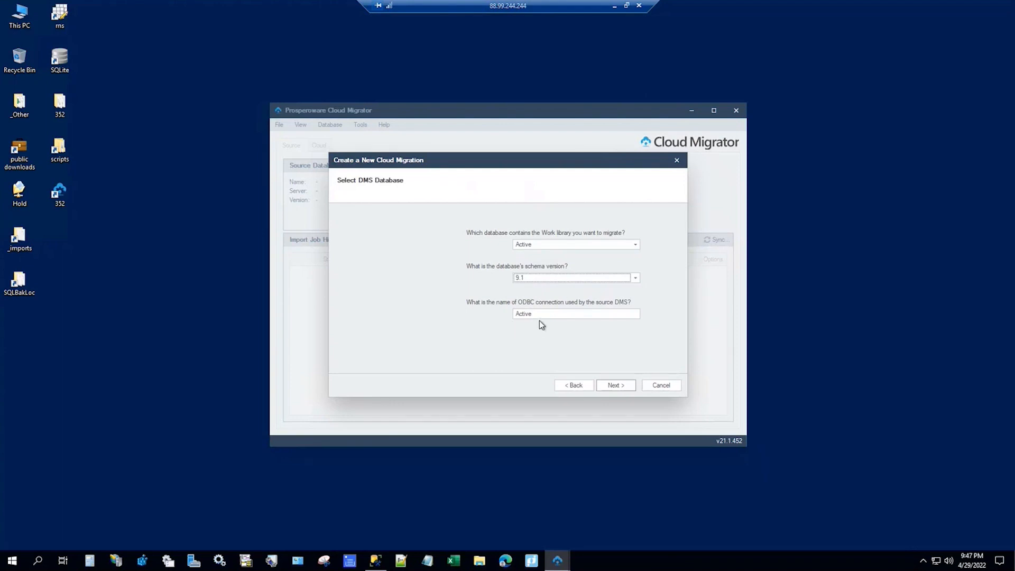
{"action": "left_click", "coordinate": [615, 386]}
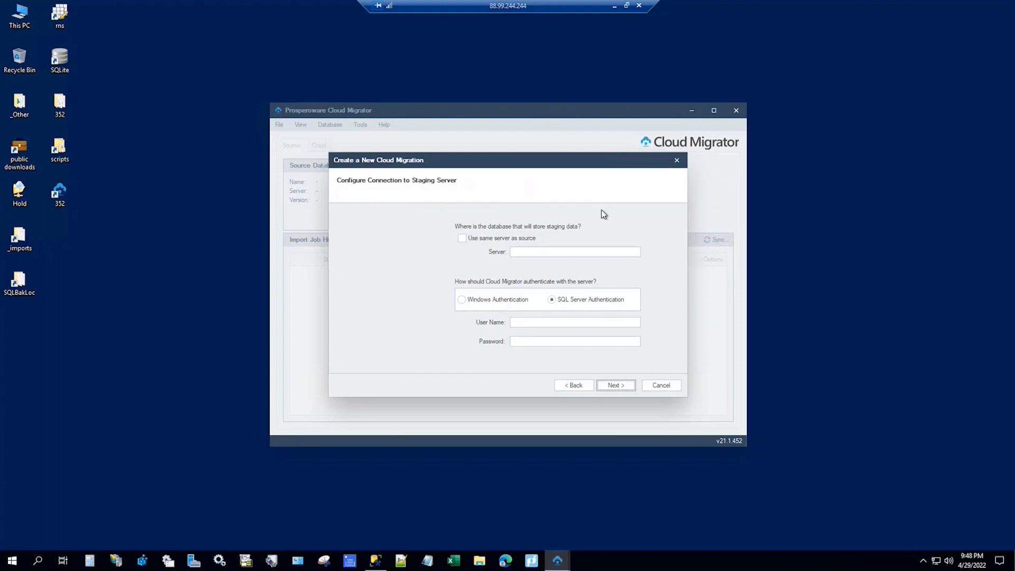
Step: Reuse the source server trainvm2 for staging data and continue
{"action": "left_click", "coordinate": [462, 239]}
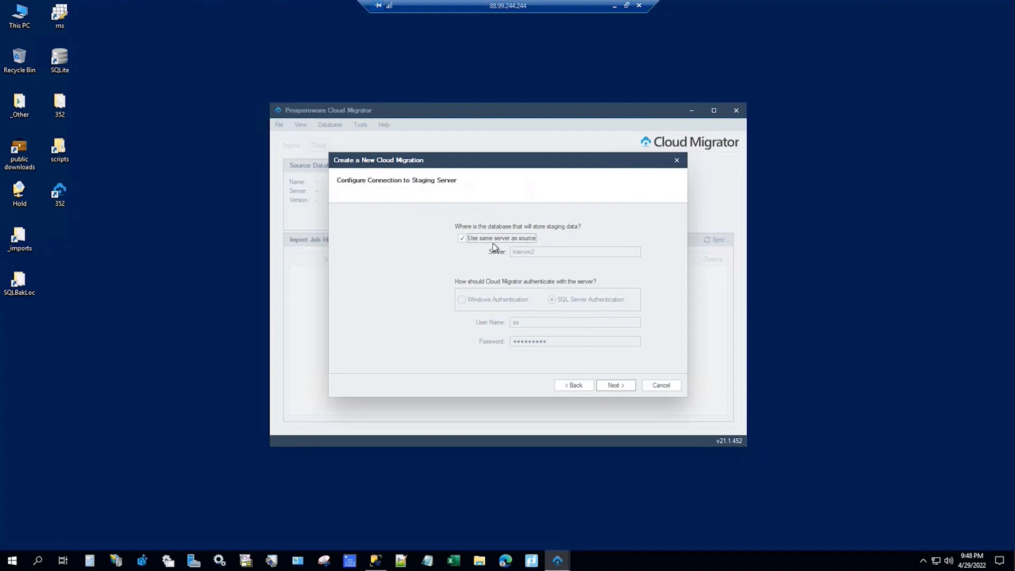
{"action": "left_click", "coordinate": [624, 388]}
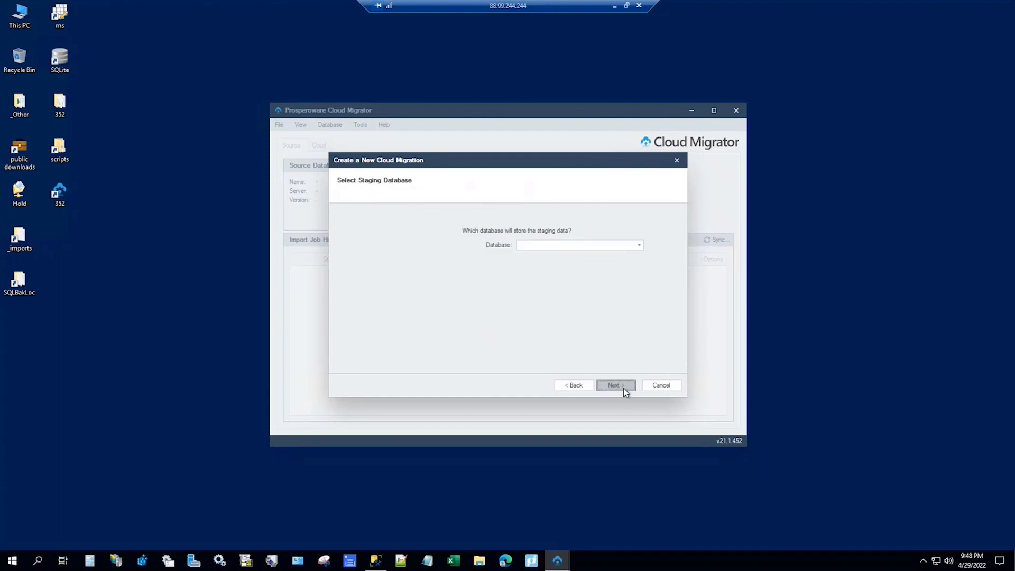
Step: Choose Staging from the database list as the staging database
{"action": "left_click", "coordinate": [639, 246]}
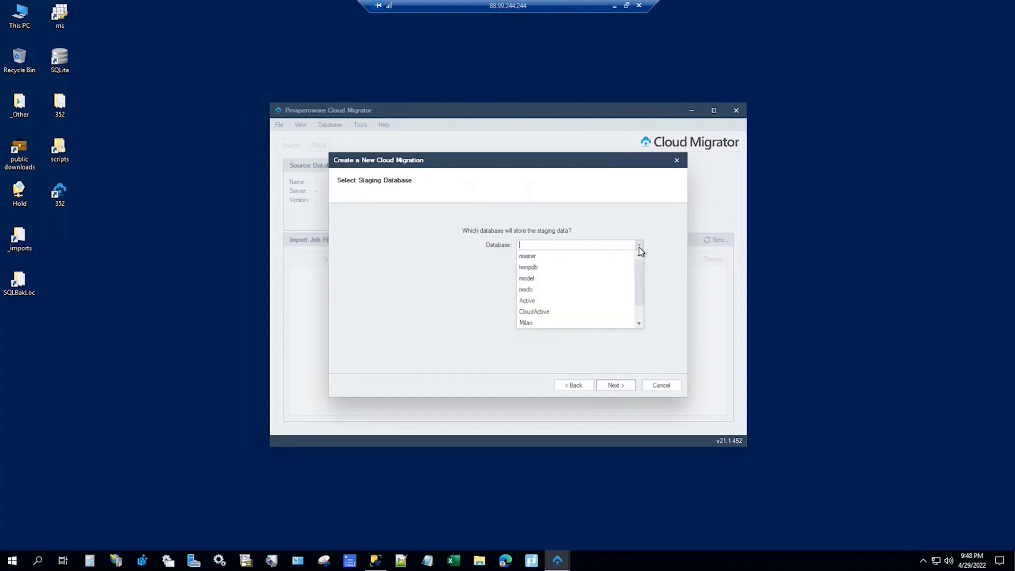
{"action": "scroll", "coordinate": [567, 300], "scroll_direction": "down", "scroll_amount": 1}
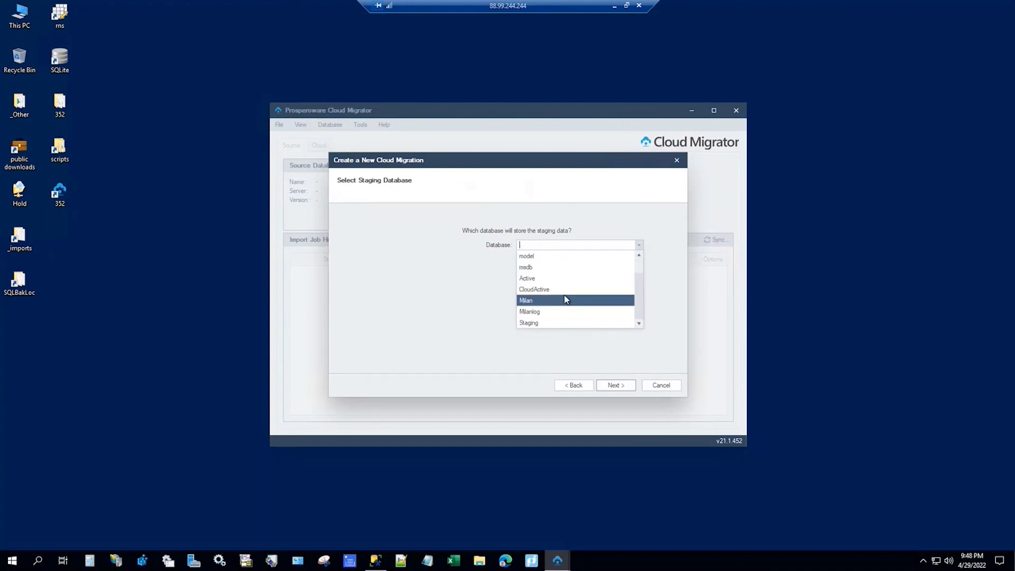
{"action": "left_click", "coordinate": [542, 324]}
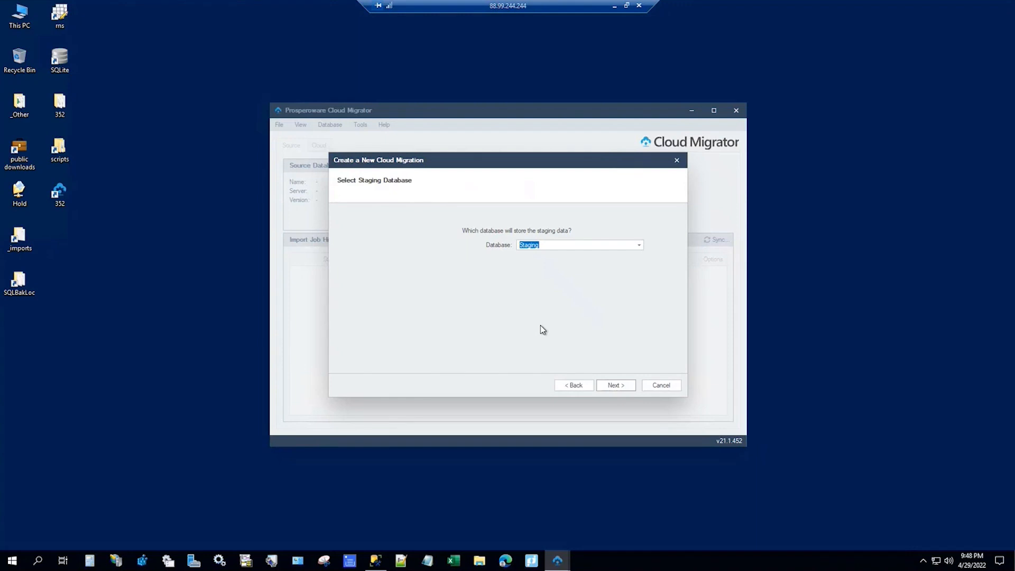
{"action": "left_click", "coordinate": [568, 244]}
Step: Enter CM-01 as the project name and finish the wizard
{"action": "left_click", "coordinate": [617, 382]}
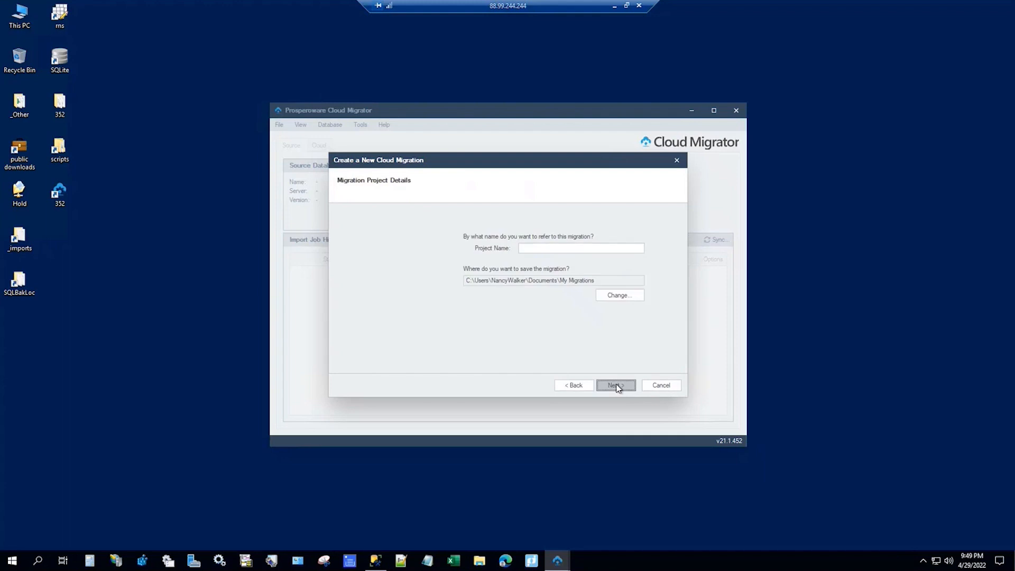
{"action": "left_click", "coordinate": [550, 247]}
{"action": "type", "text": "CM-01"}
{"action": "left_click", "coordinate": [616, 386]}
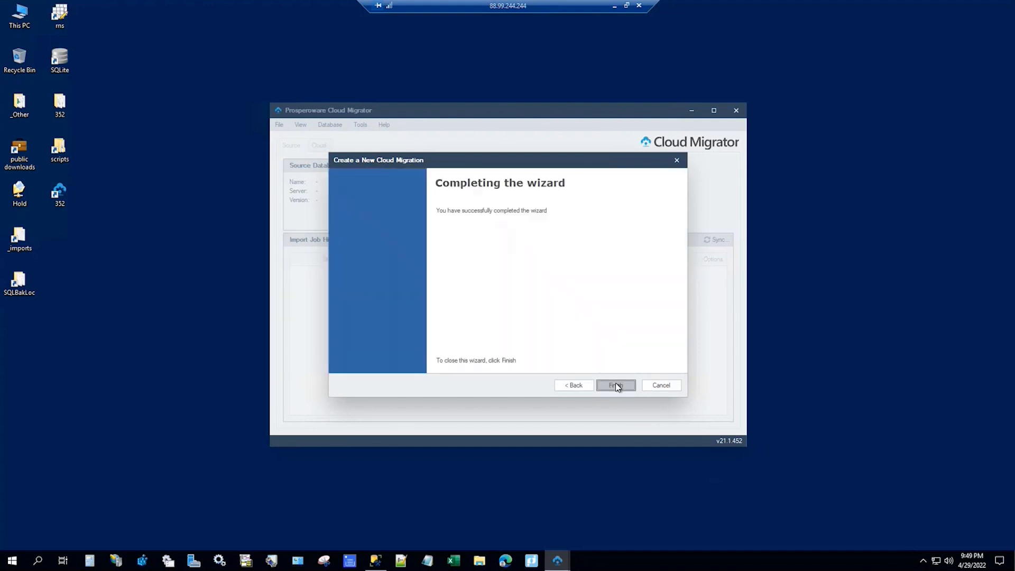
{"action": "left_click", "coordinate": [616, 385]}
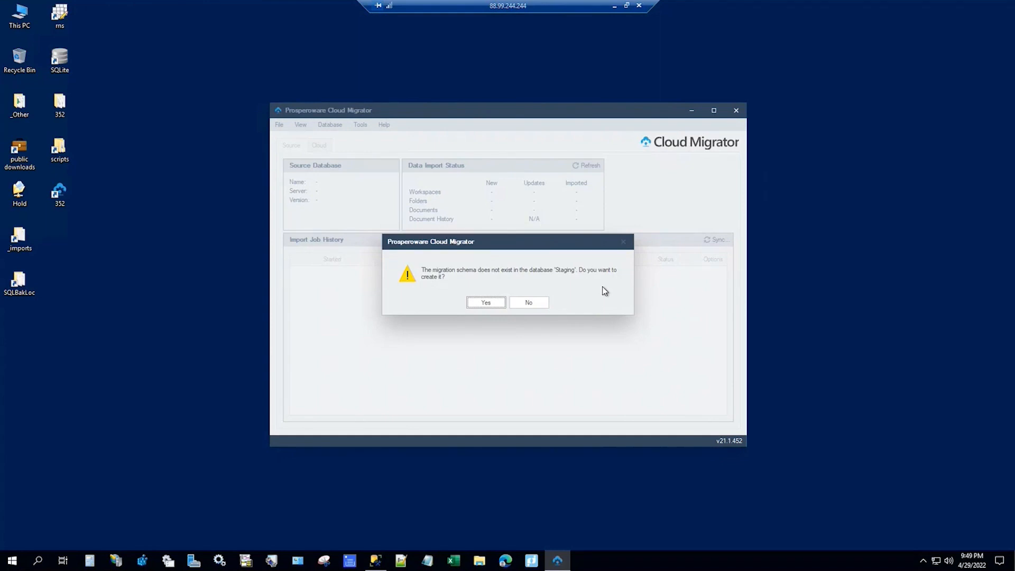
Step: Confirm creating the migration schema in Staging and acknowledge the success message
{"action": "left_click", "coordinate": [486, 305]}
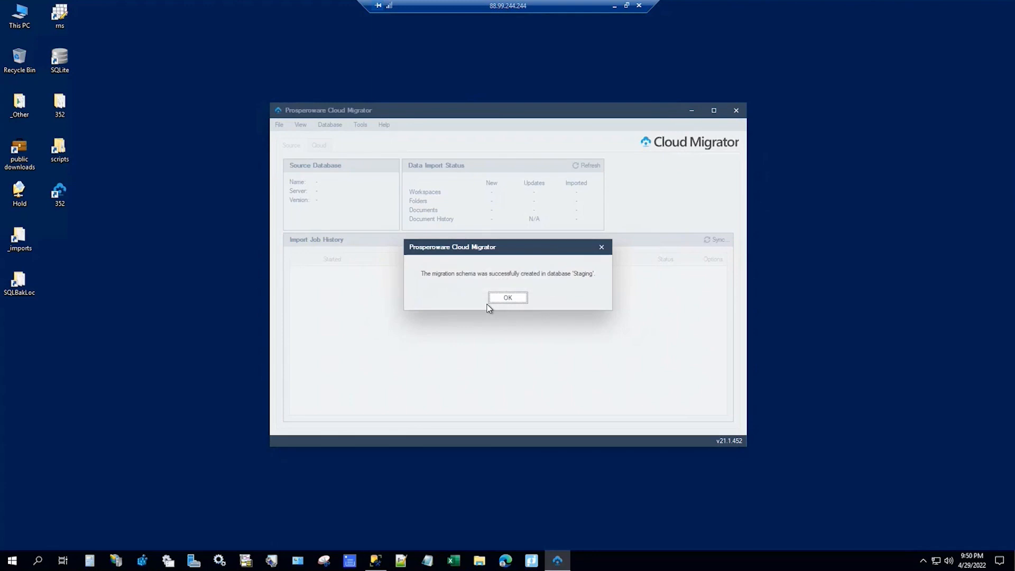
{"action": "left_click", "coordinate": [518, 298]}
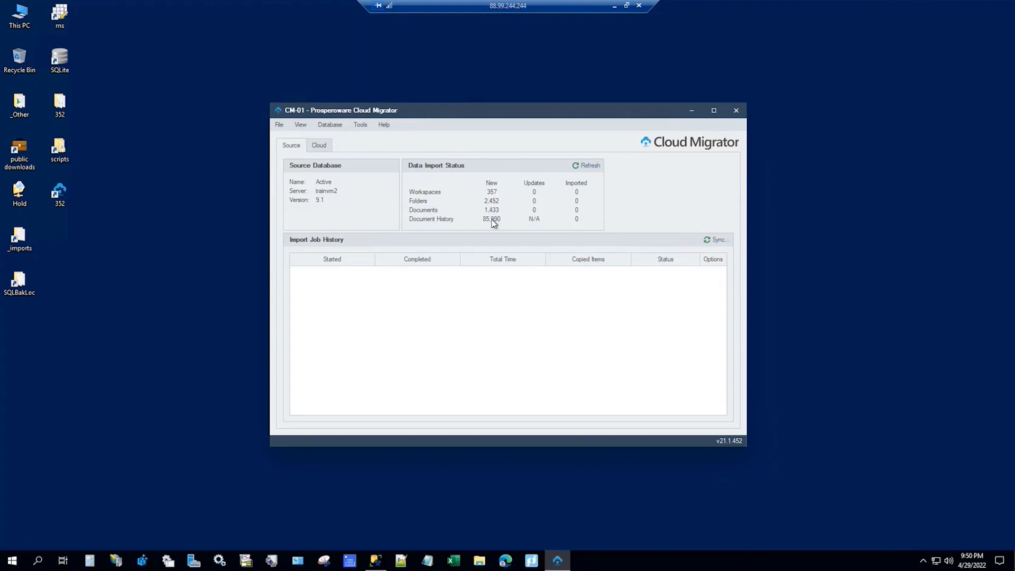
Step: Browse the File, View and Database menus to review the available commands
{"action": "left_click", "coordinate": [277, 126]}
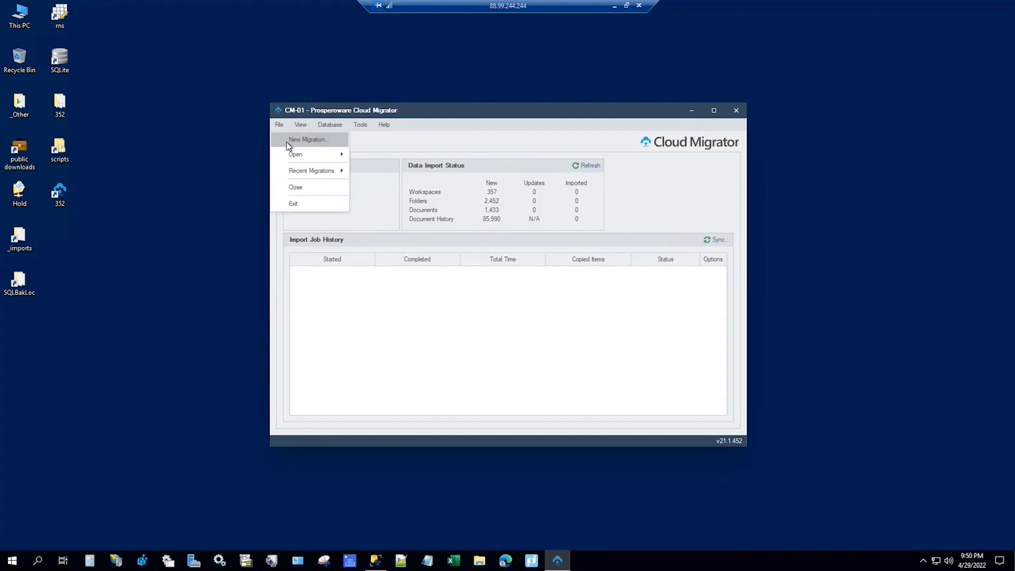
{"action": "mouse_move", "coordinate": [290, 157]}
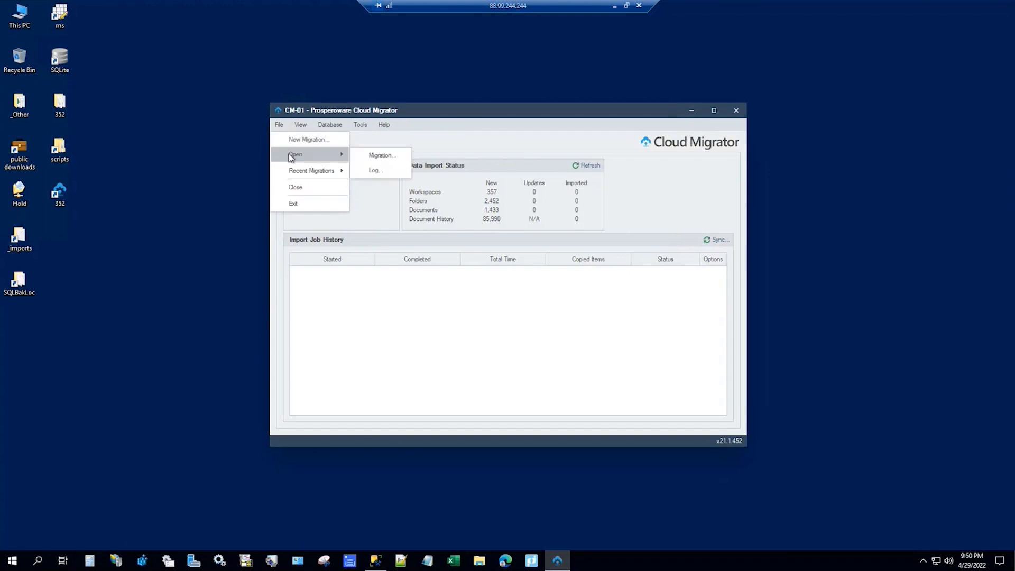
{"action": "mouse_move", "coordinate": [297, 178]}
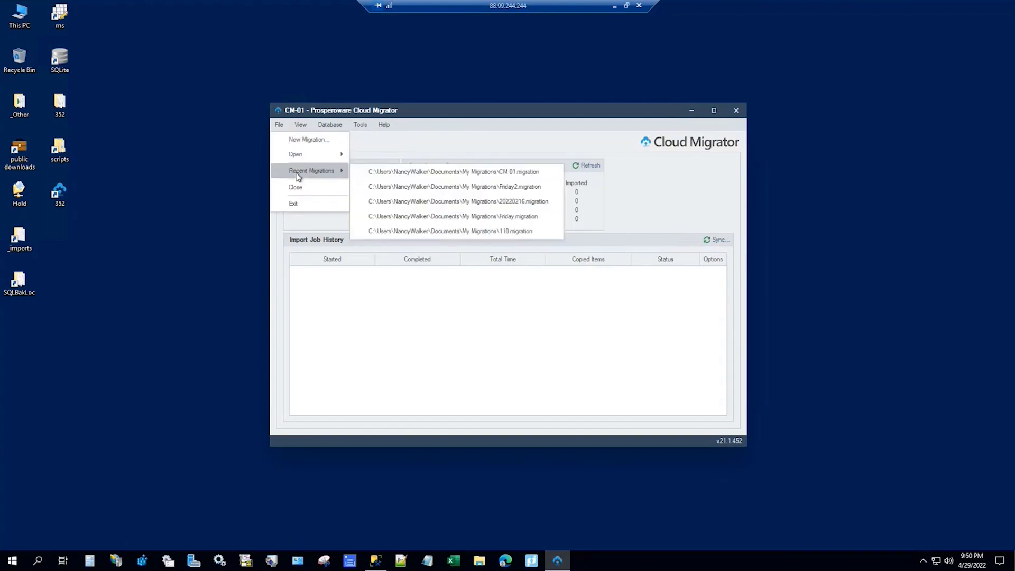
{"action": "mouse_move", "coordinate": [303, 123]}
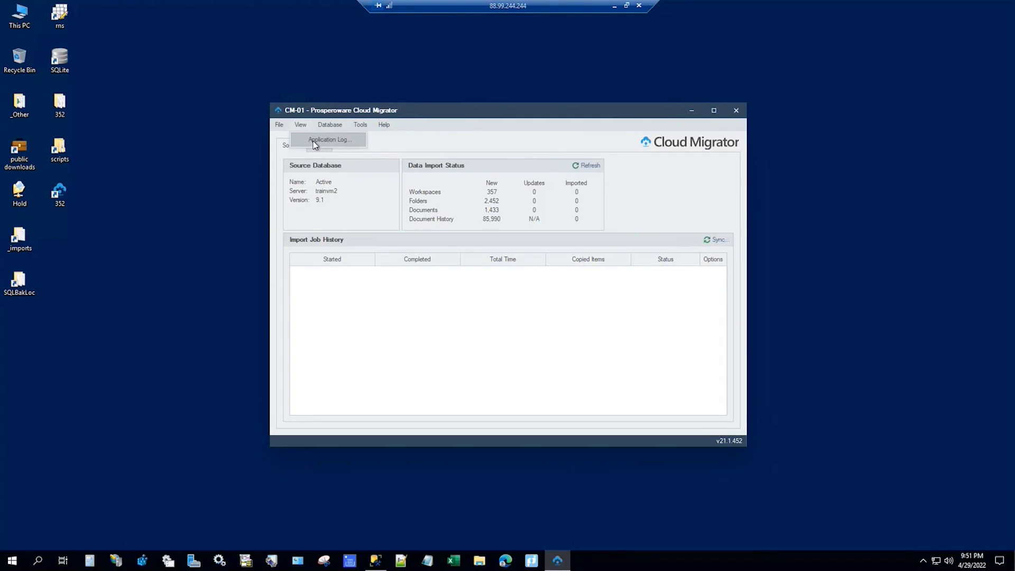
{"action": "left_click", "coordinate": [330, 126]}
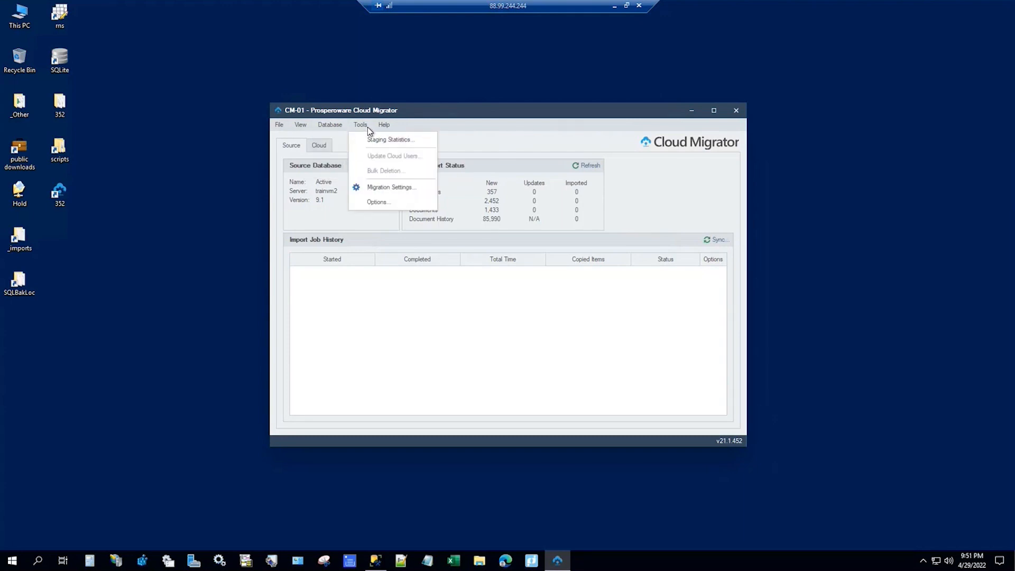
{"action": "left_click", "coordinate": [373, 140]}
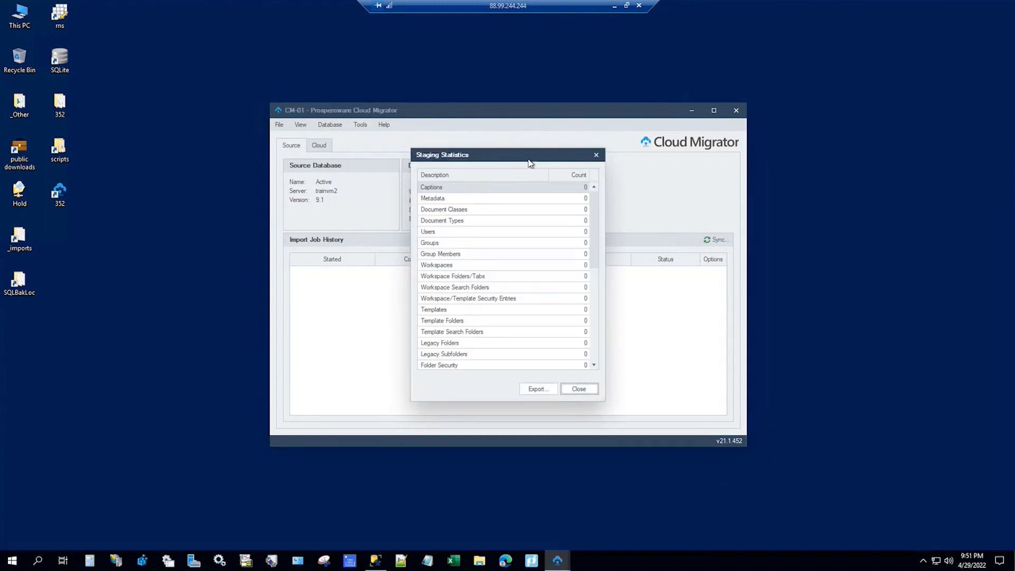
{"action": "left_click_drag", "start_coordinate": [531, 149], "coordinate": [544, 63]}
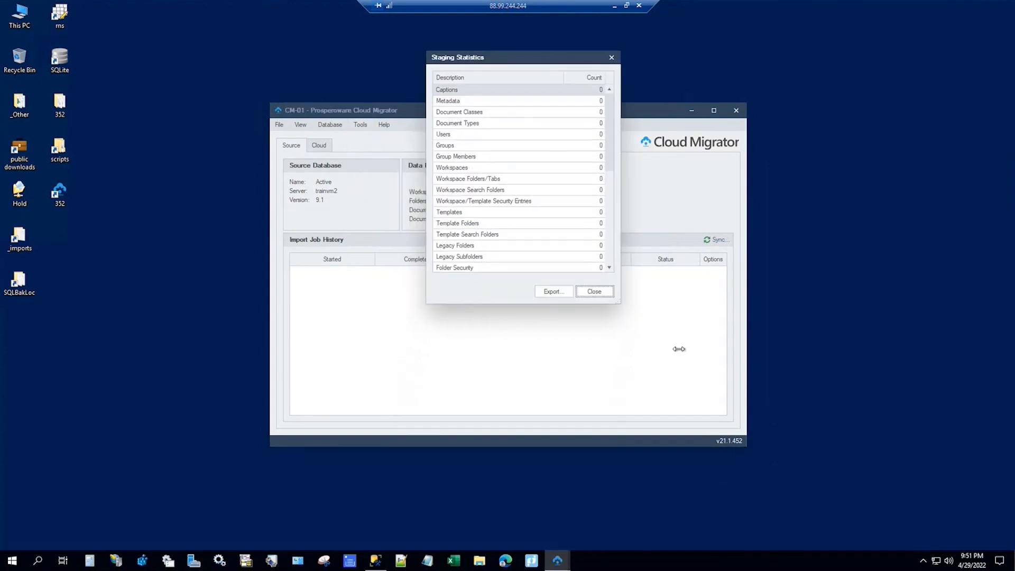
{"action": "left_click_drag", "start_coordinate": [618, 302], "coordinate": [655, 517]}
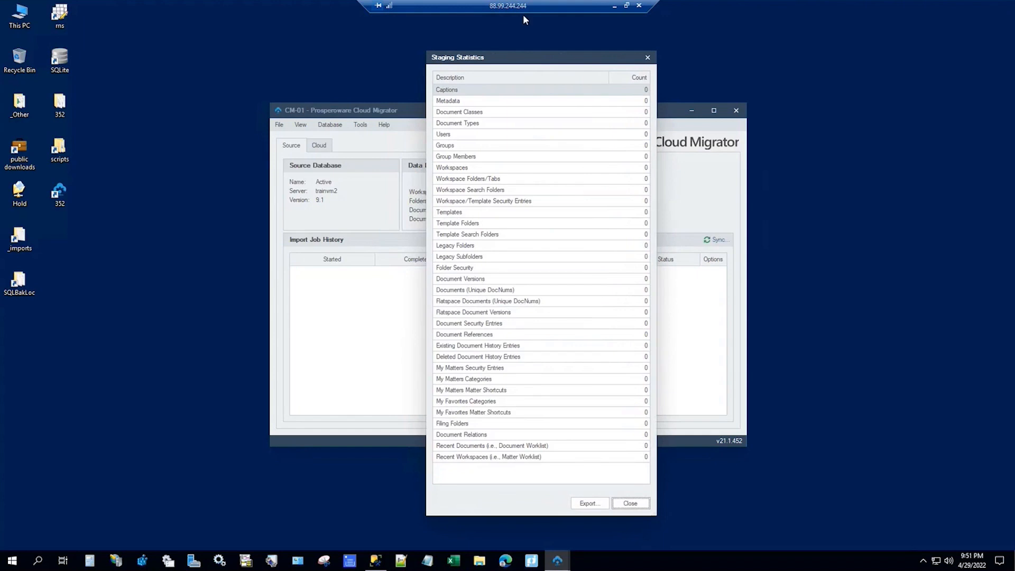
{"action": "left_click_drag", "start_coordinate": [556, 52], "coordinate": [697, 52]}
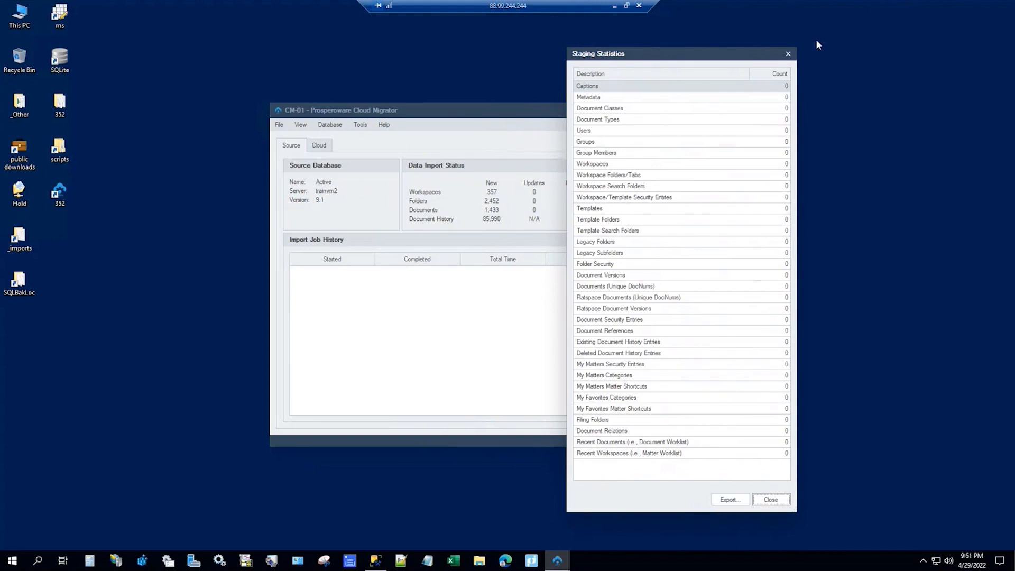
{"action": "left_click", "coordinate": [790, 53]}
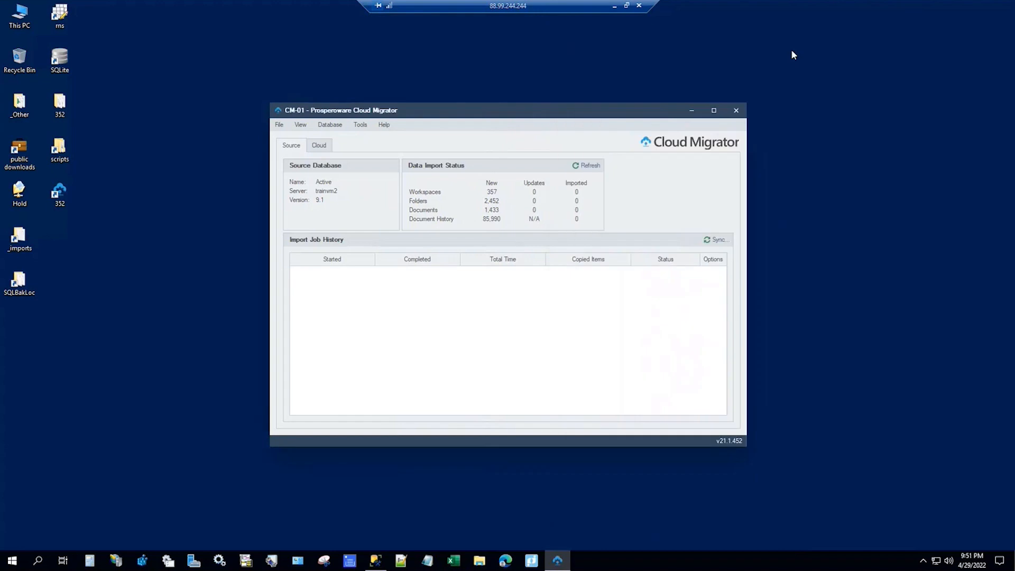
{"action": "left_click", "coordinate": [363, 124]}
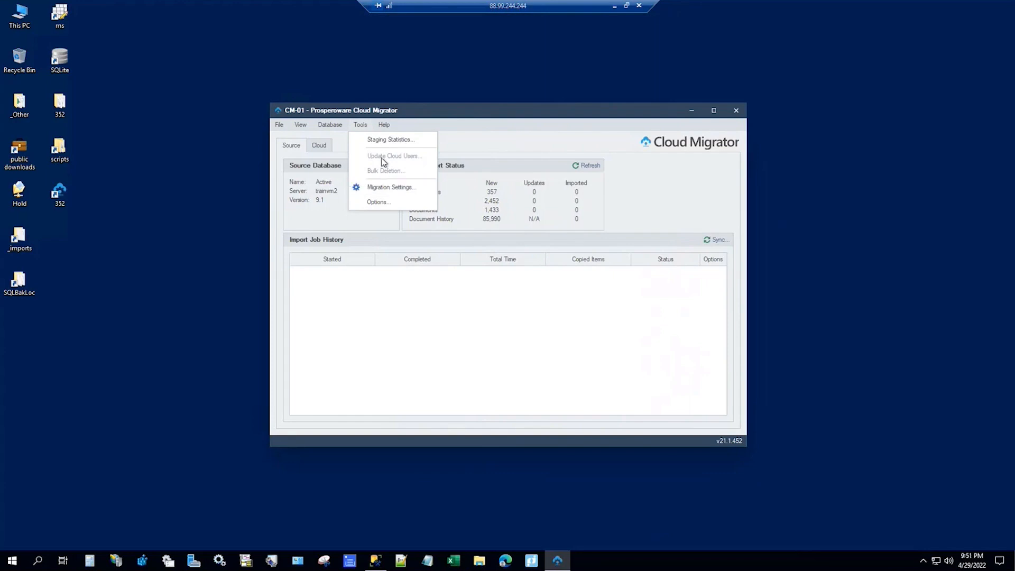
{"action": "left_click", "coordinate": [383, 189]}
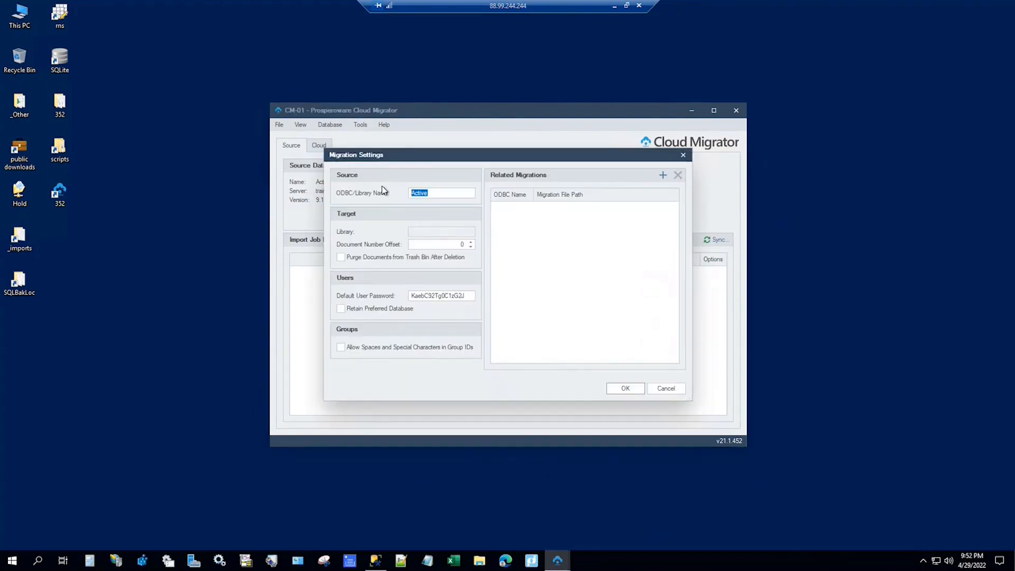
{"action": "left_click_drag", "start_coordinate": [449, 162], "coordinate": [372, 64]}
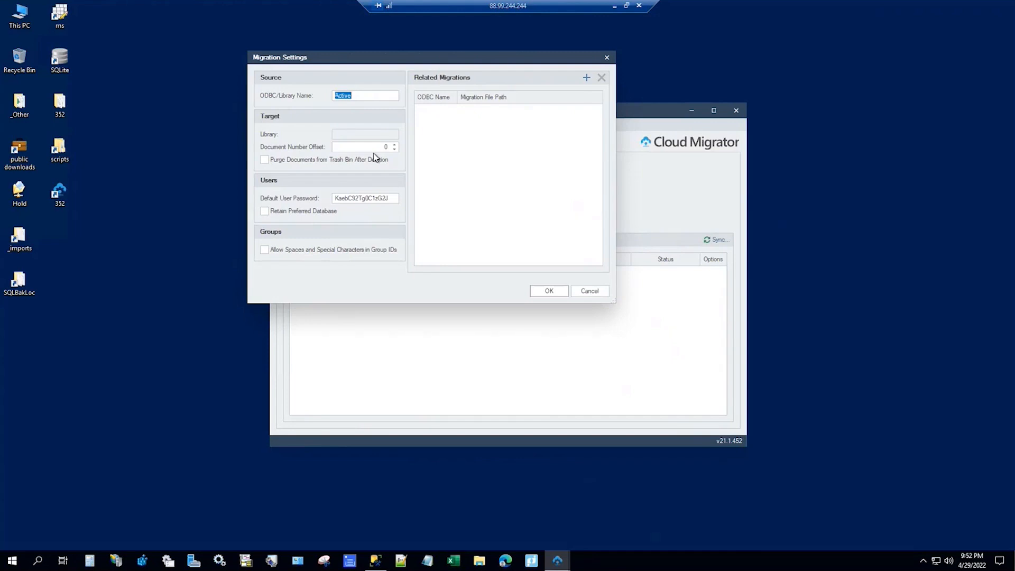
{"action": "left_click", "coordinate": [265, 163]}
Step: Accept Migration Settings, then inspect the Workspaces/Folders concurrency on the Performance options tab
{"action": "mouse_move", "coordinate": [264, 257]}
{"action": "mouse_move", "coordinate": [342, 254]}
{"action": "left_click", "coordinate": [554, 288]}
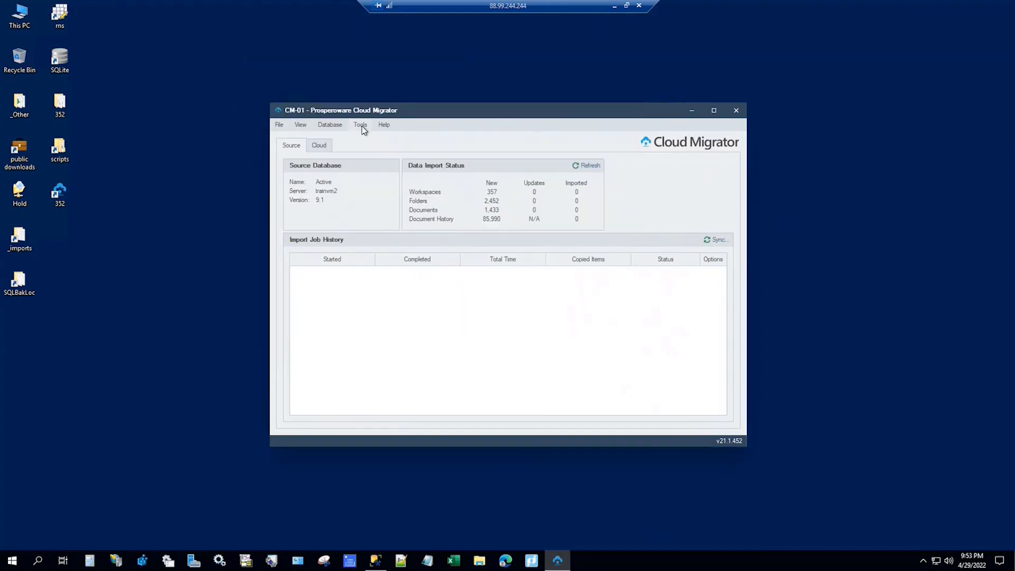
{"action": "left_click", "coordinate": [361, 125]}
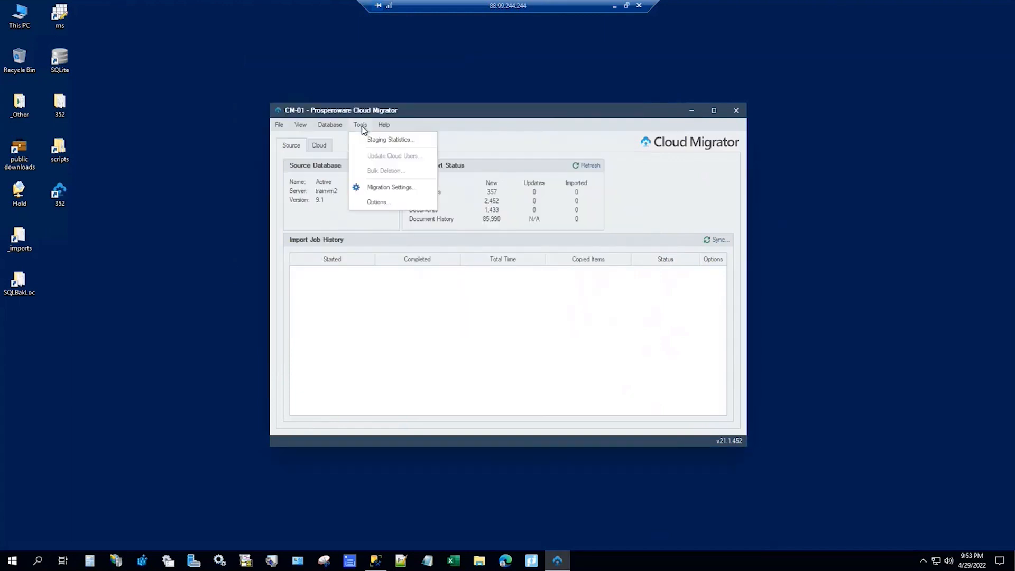
{"action": "left_click", "coordinate": [380, 203]}
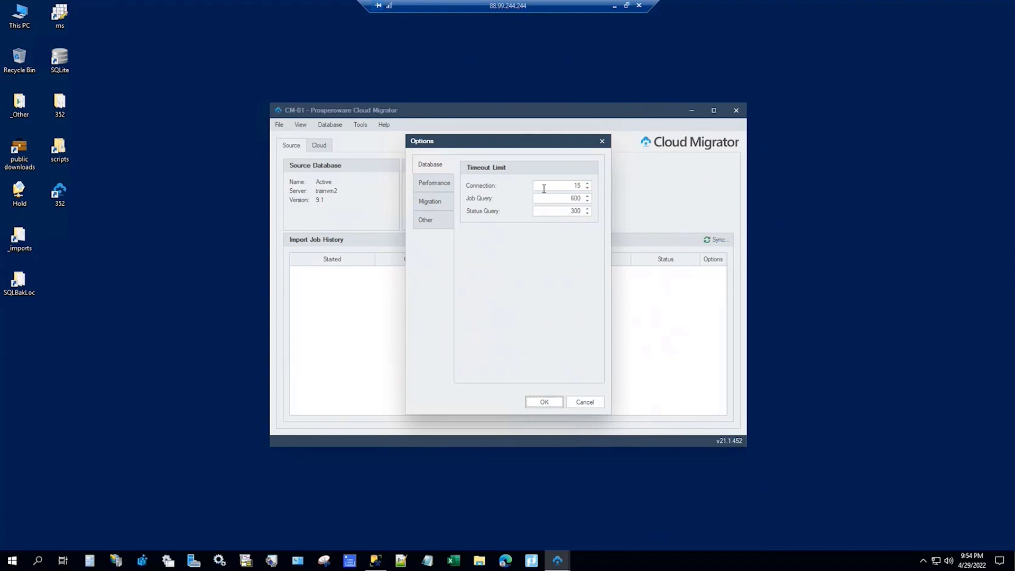
{"action": "left_click", "coordinate": [428, 183]}
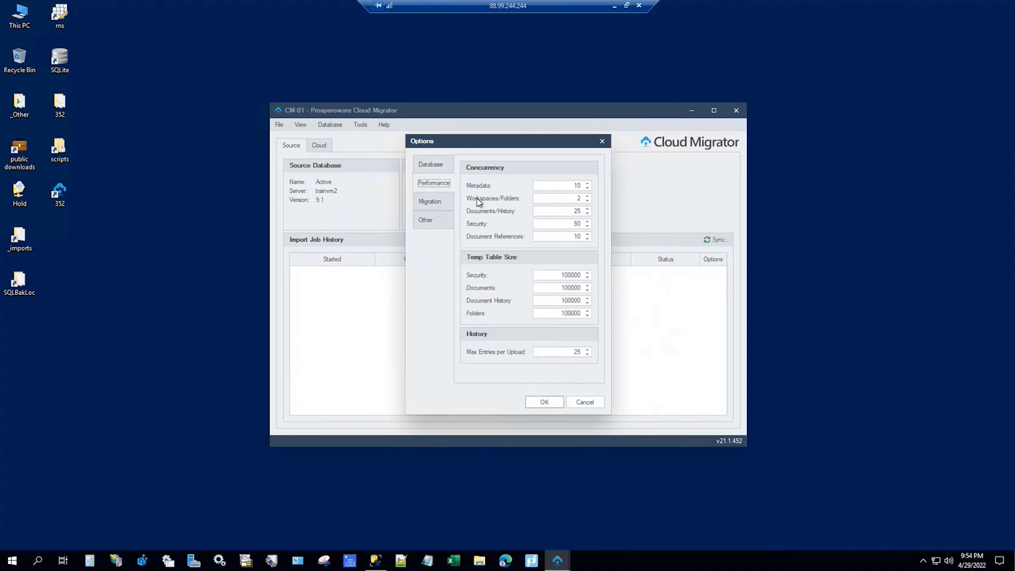
{"action": "left_click", "coordinate": [573, 198]}
Step: Review the Migration and Other option tabs, then cancel the Options dialog
{"action": "left_click", "coordinate": [430, 203]}
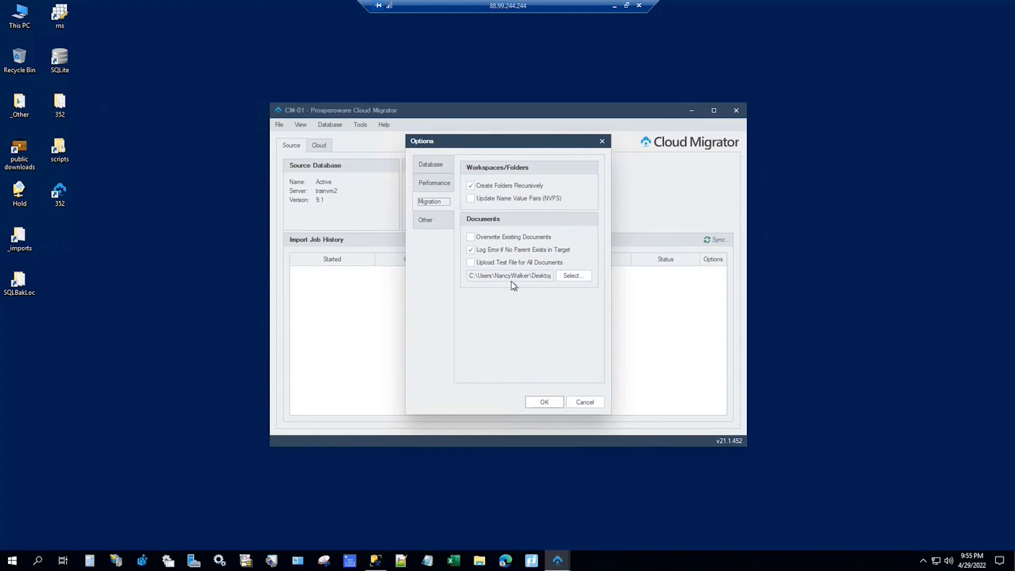
{"action": "left_click", "coordinate": [434, 224]}
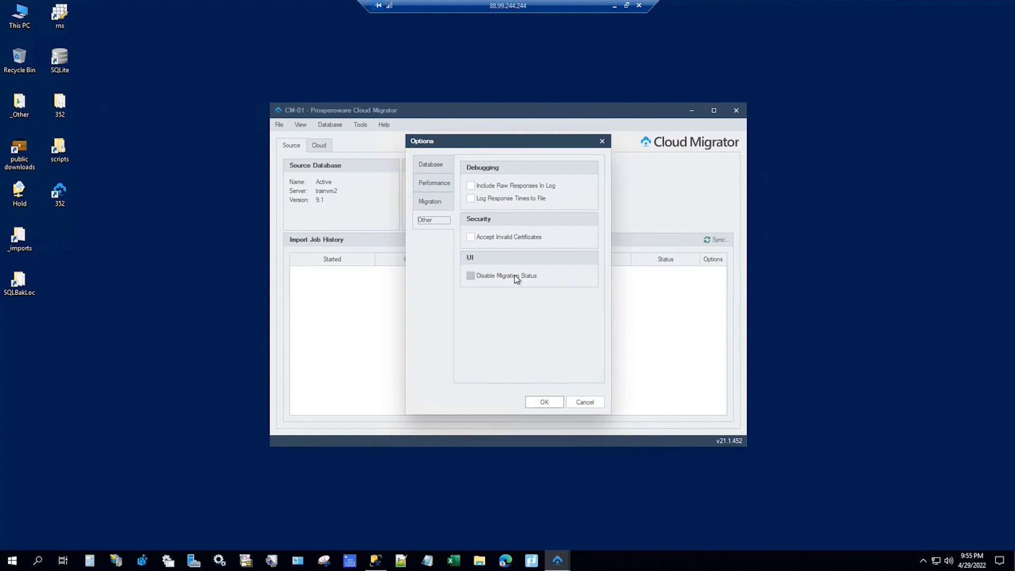
{"action": "left_click", "coordinate": [590, 403]}
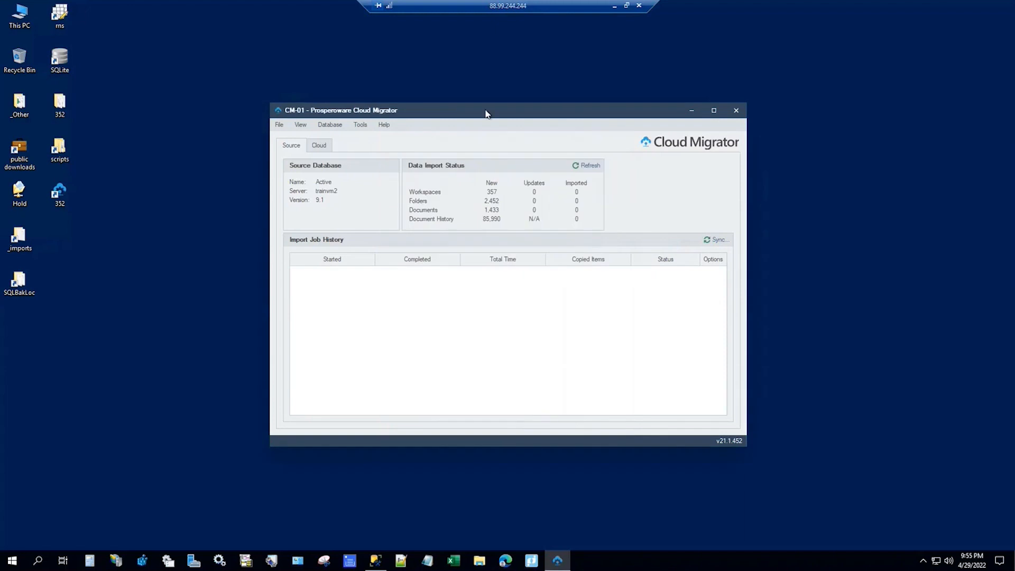
{"action": "left_click", "coordinate": [363, 126]}
{"action": "mouse_move", "coordinate": [381, 127]}
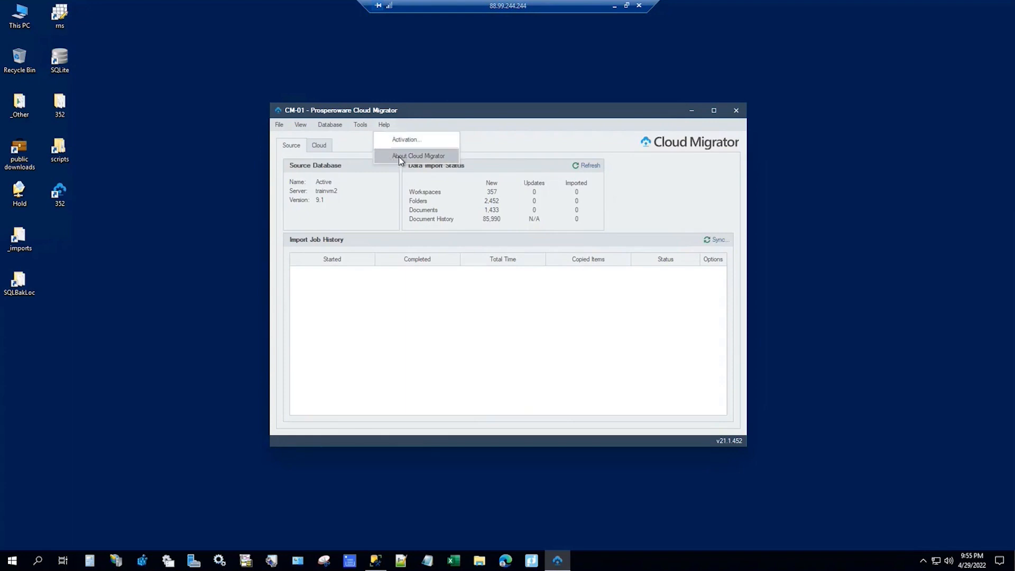
{"action": "left_click", "coordinate": [400, 156]}
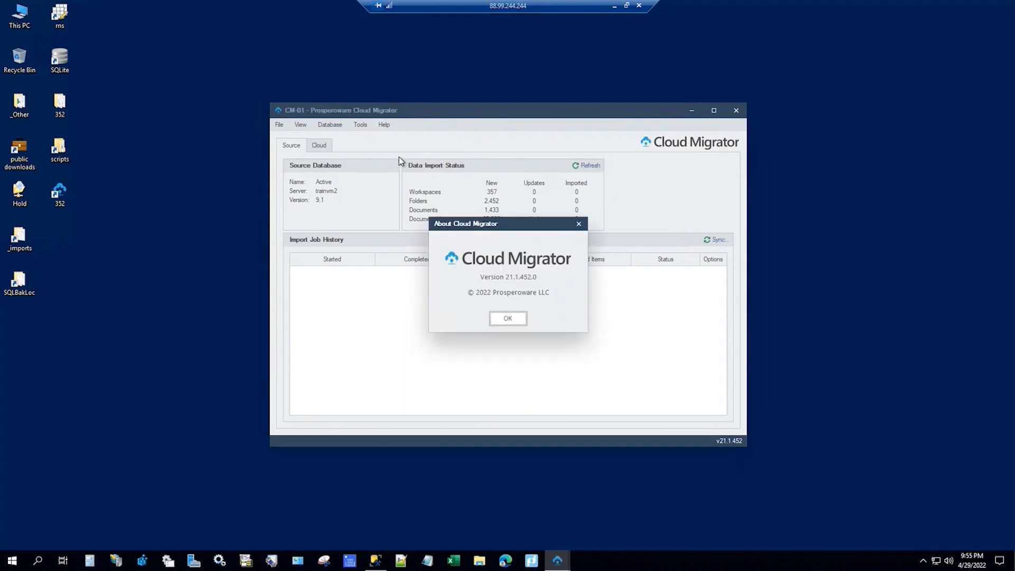
{"action": "left_click", "coordinate": [580, 226]}
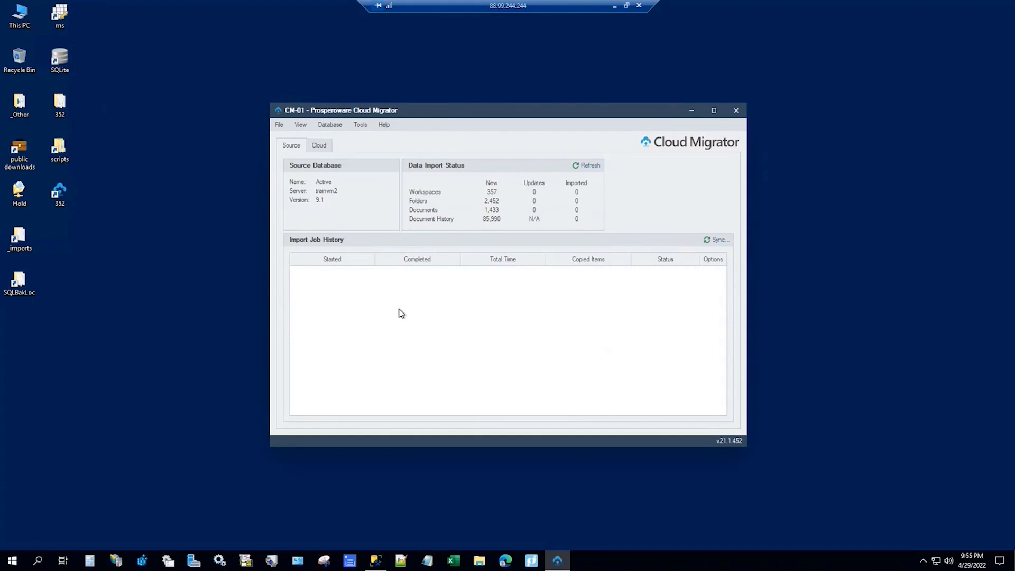
Step: Launch a sync import of all listed script files, keeping DocHistory.xml included
{"action": "left_click", "coordinate": [714, 241]}
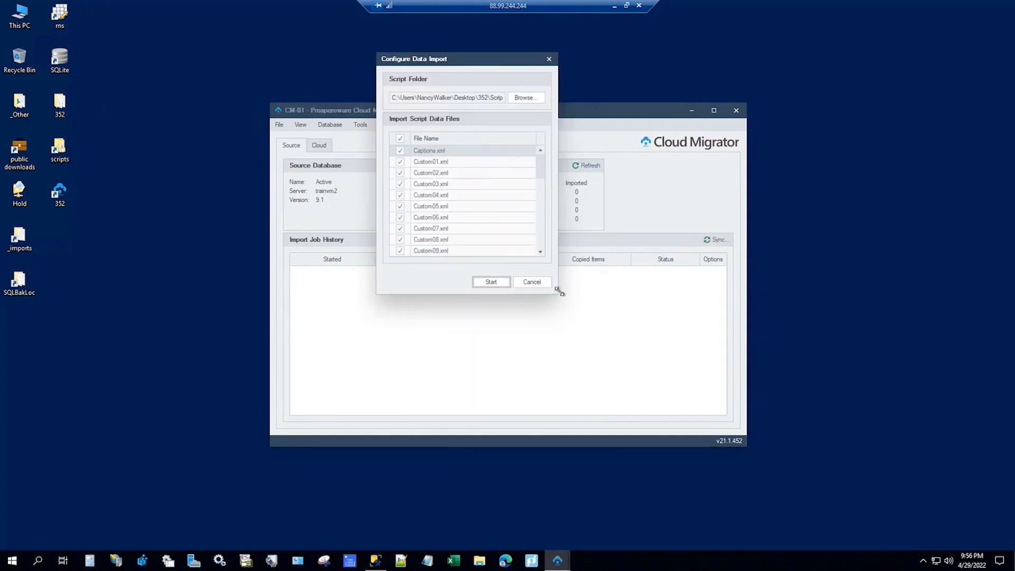
{"action": "left_click_drag", "start_coordinate": [559, 291], "coordinate": [646, 538]}
{"action": "left_click_drag", "start_coordinate": [624, 376], "coordinate": [623, 454]}
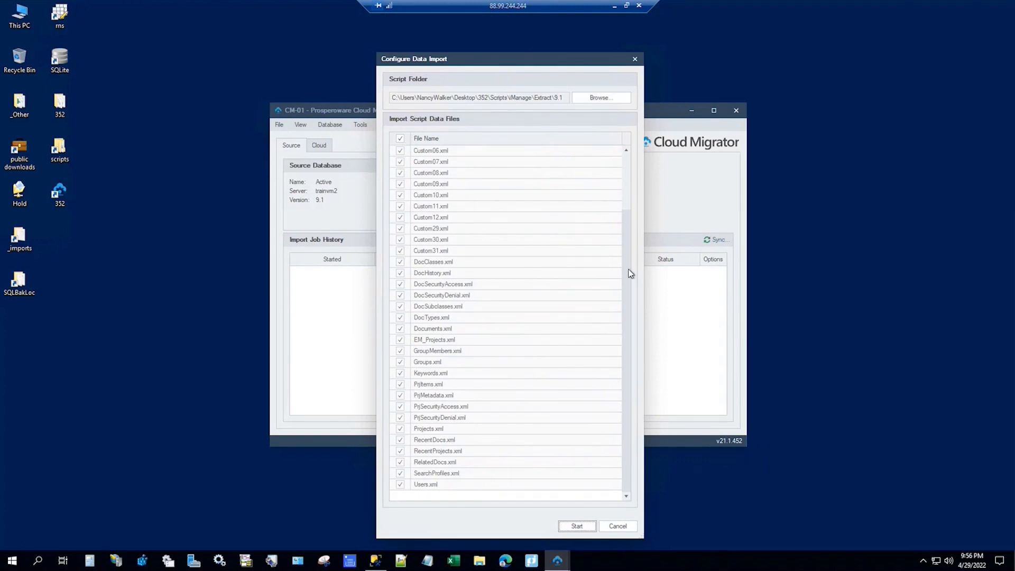
{"action": "scroll", "coordinate": [634, 245], "scroll_direction": "up", "scroll_amount": 2}
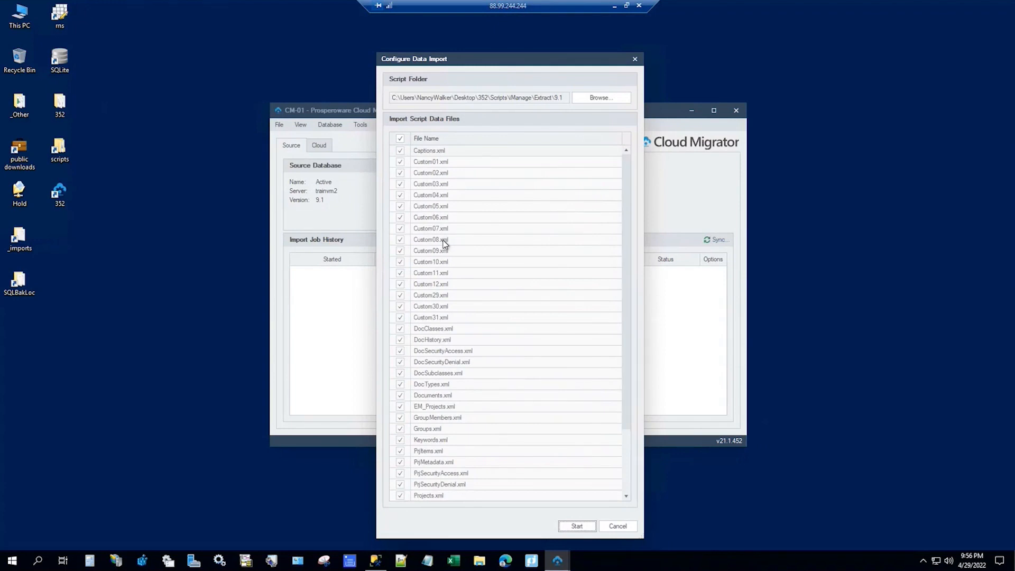
{"action": "left_click", "coordinate": [400, 340]}
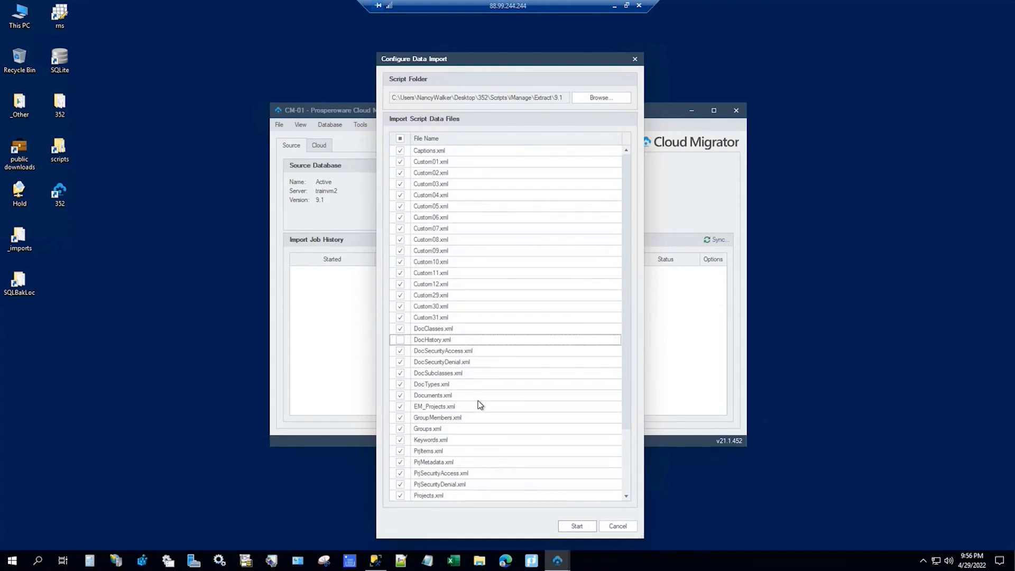
{"action": "left_click", "coordinate": [401, 339]}
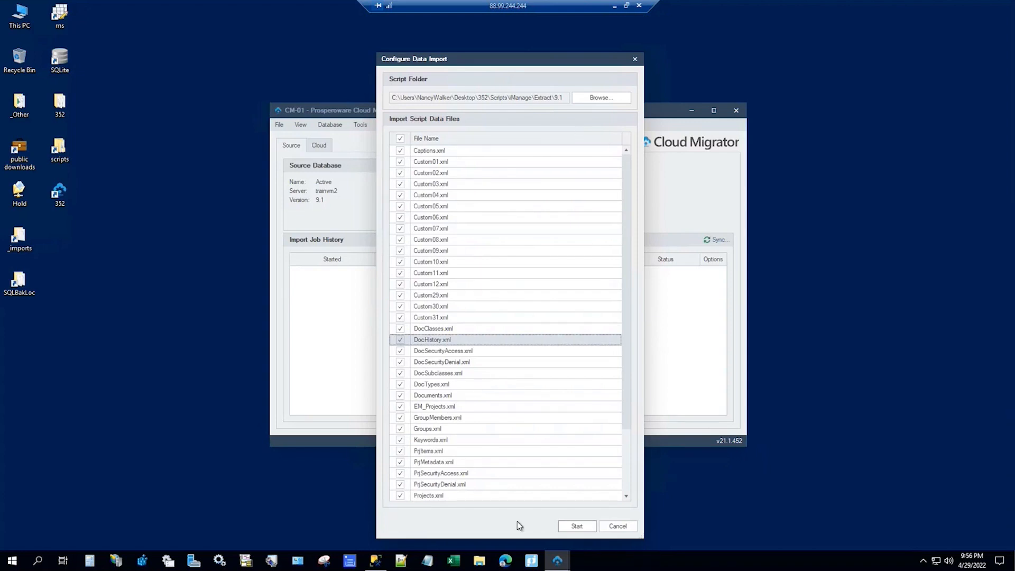
{"action": "left_click", "coordinate": [577, 526]}
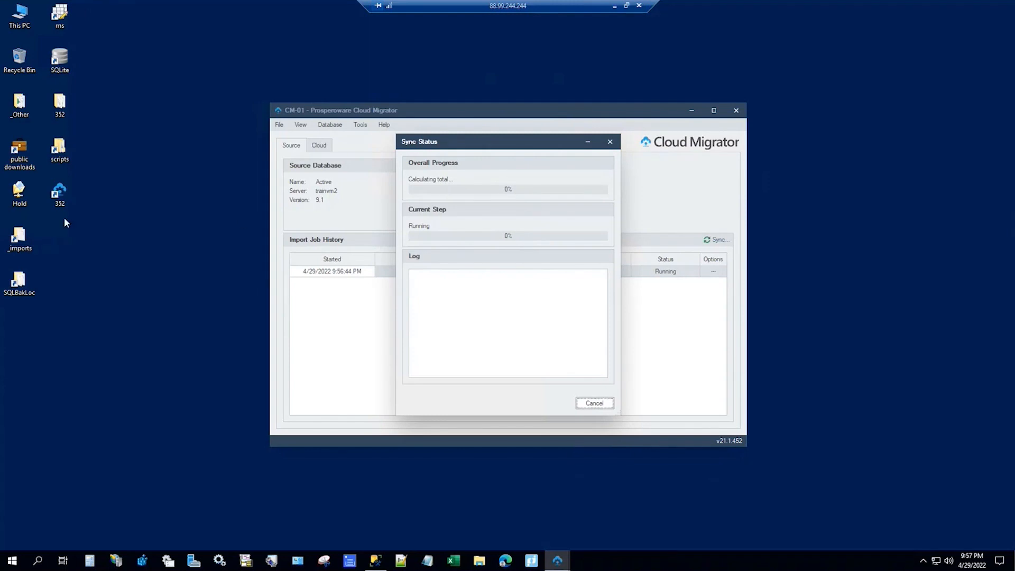
Step: Cancel the running sync and relaunch Cloud Migrator as administrator from the 352 desktop shortcut
{"action": "left_click", "coordinate": [59, 195]}
{"action": "left_click", "coordinate": [593, 403]}
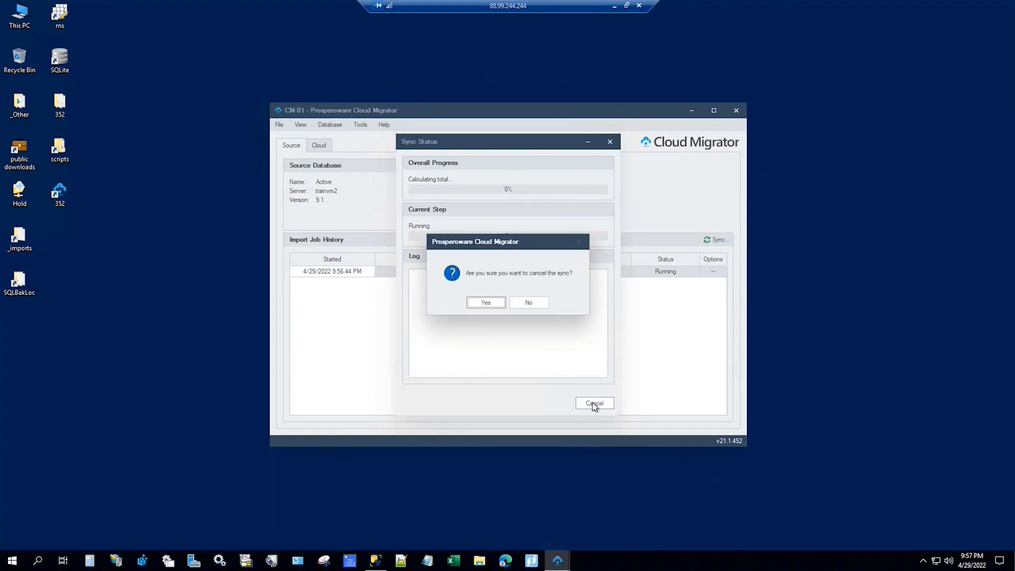
{"action": "left_click", "coordinate": [485, 303]}
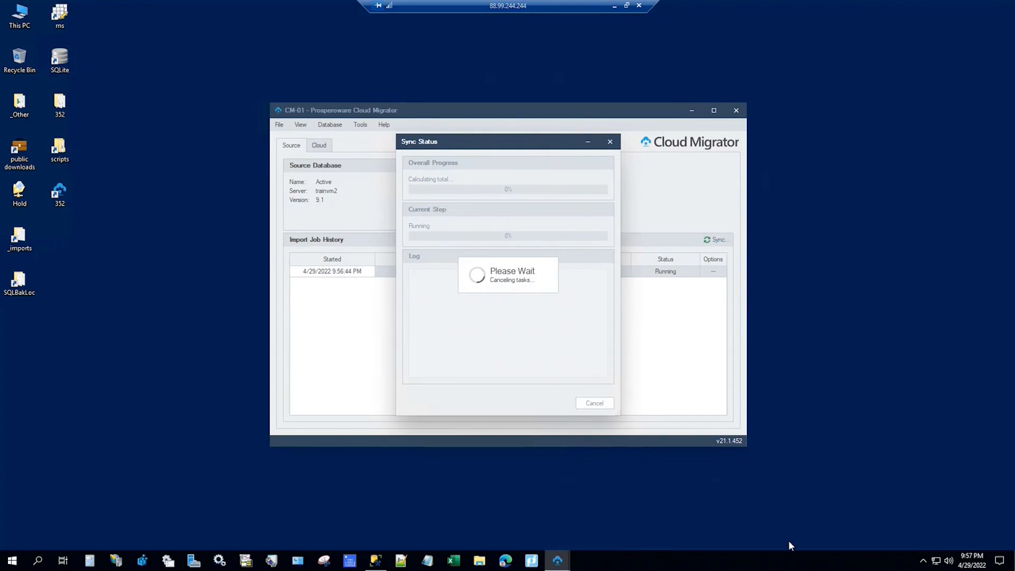
{"action": "right_click", "coordinate": [62, 189]}
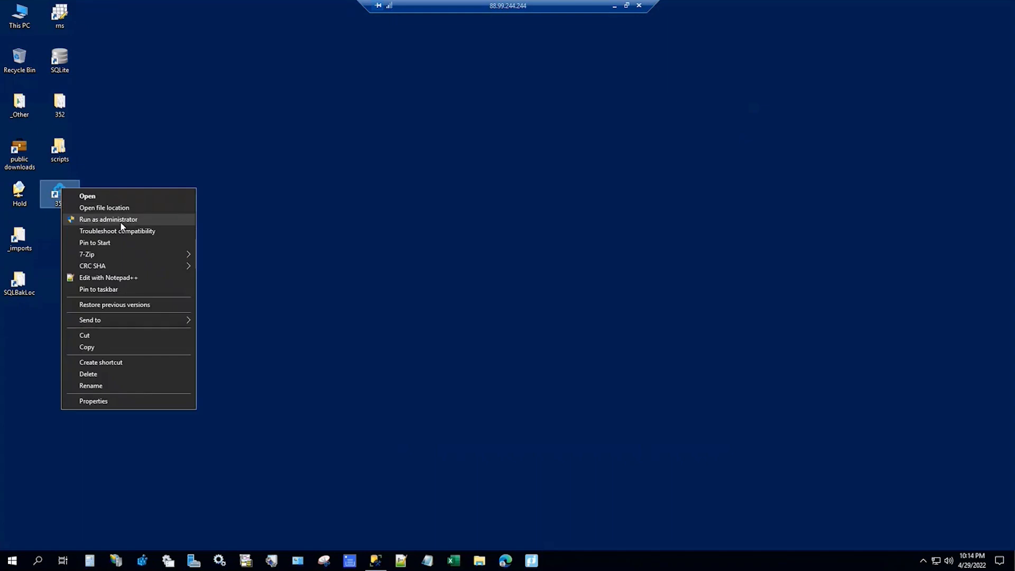
{"action": "left_click", "coordinate": [122, 220]}
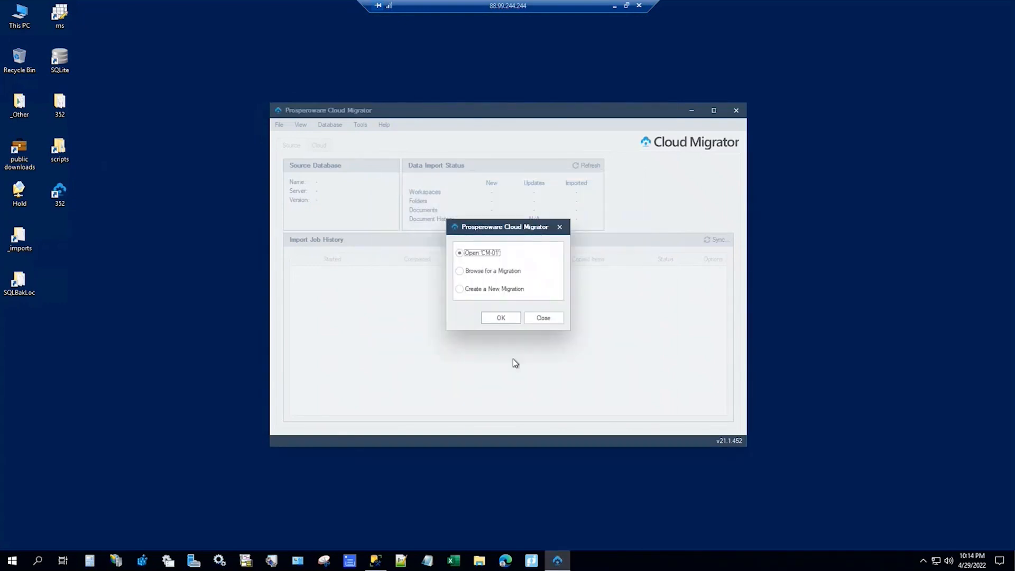
Step: Open the CM-01 migration and review its Database > Source connection settings
{"action": "left_click", "coordinate": [497, 319]}
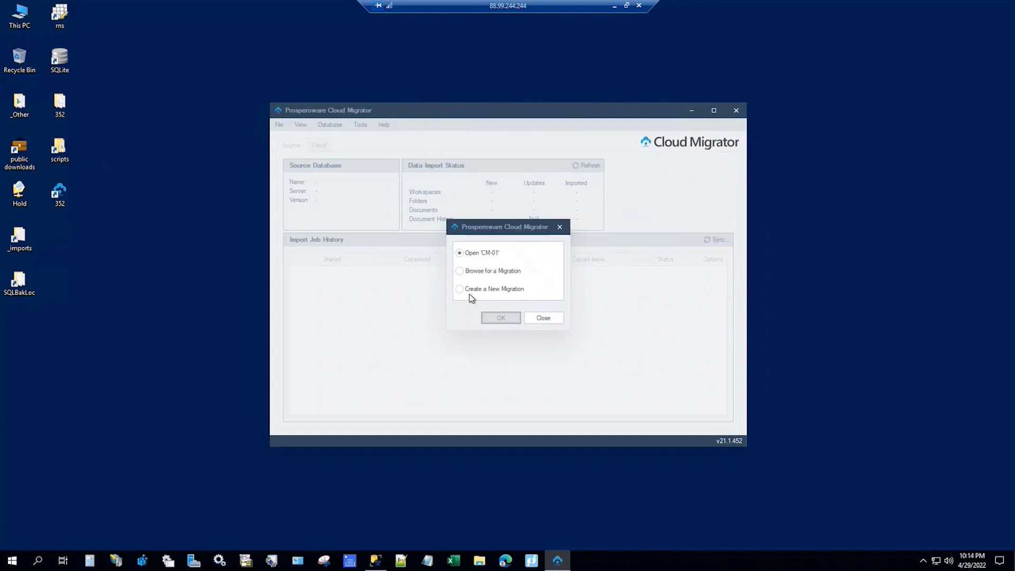
{"action": "left_click", "coordinate": [333, 126]}
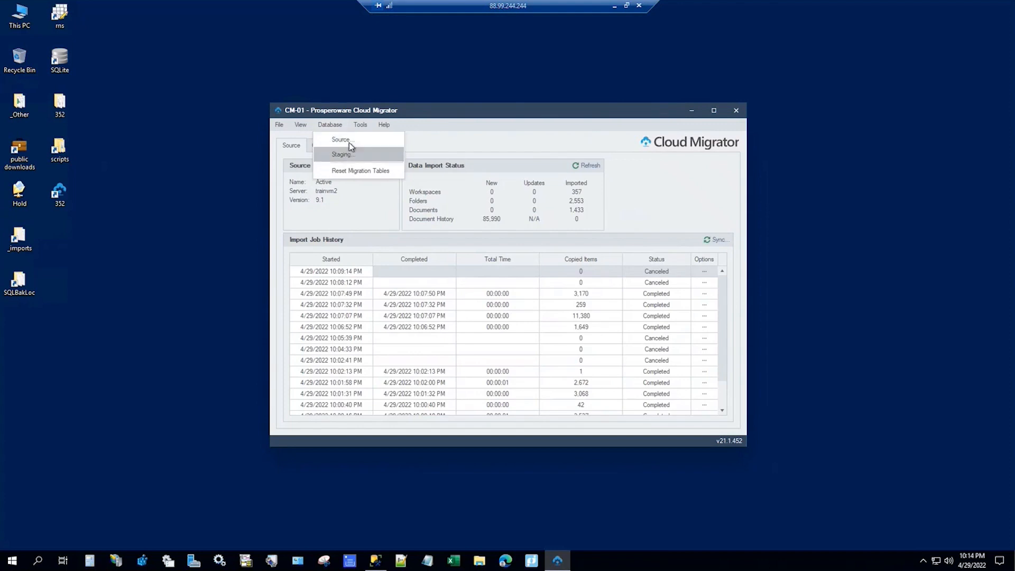
{"action": "left_click", "coordinate": [349, 139]}
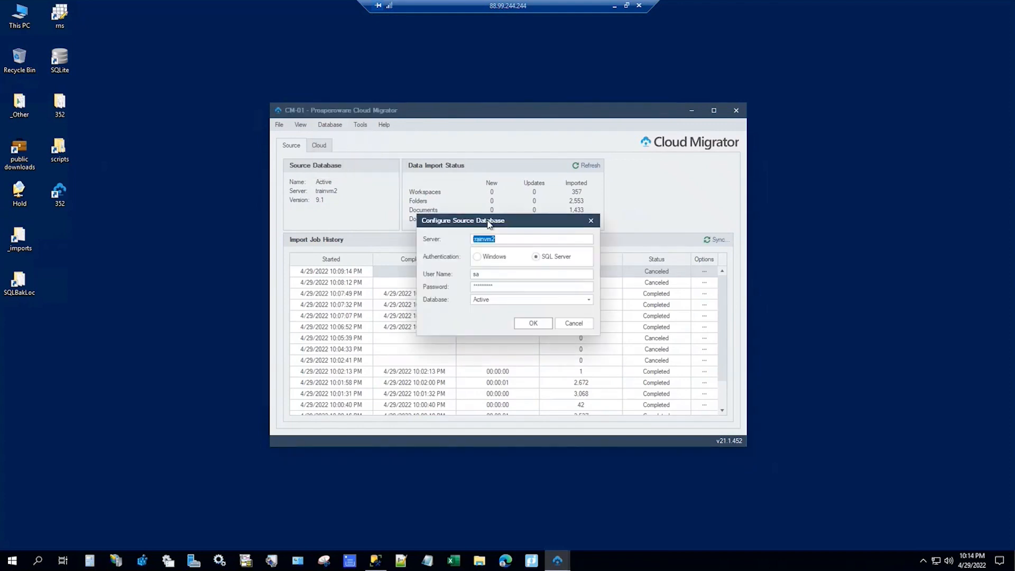
{"action": "left_click", "coordinate": [591, 221]}
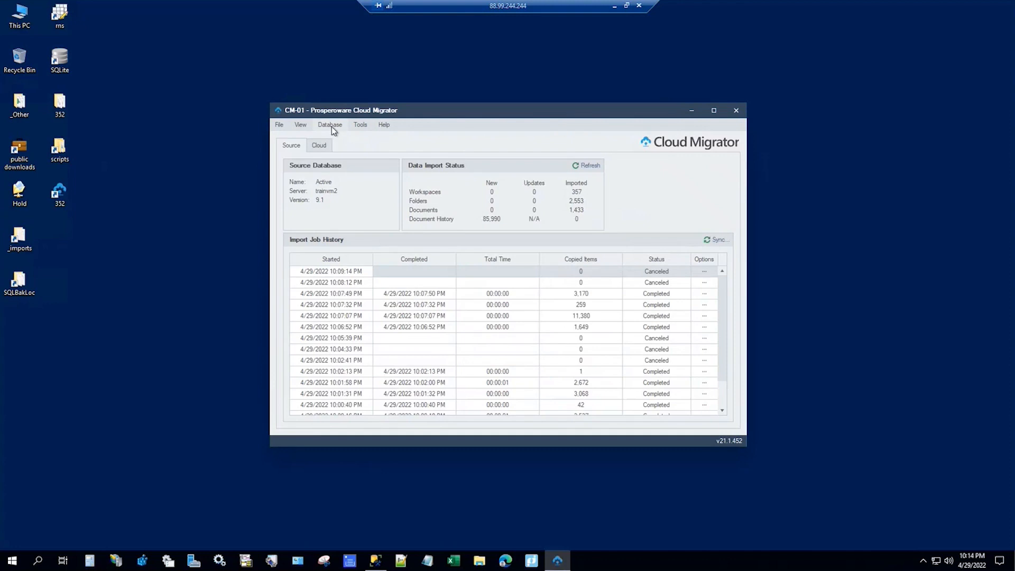
Step: Reset CM-01's migration tables, confirming the reset and acknowledging the tables were cleared
{"action": "left_click", "coordinate": [331, 126]}
{"action": "left_click", "coordinate": [352, 170]}
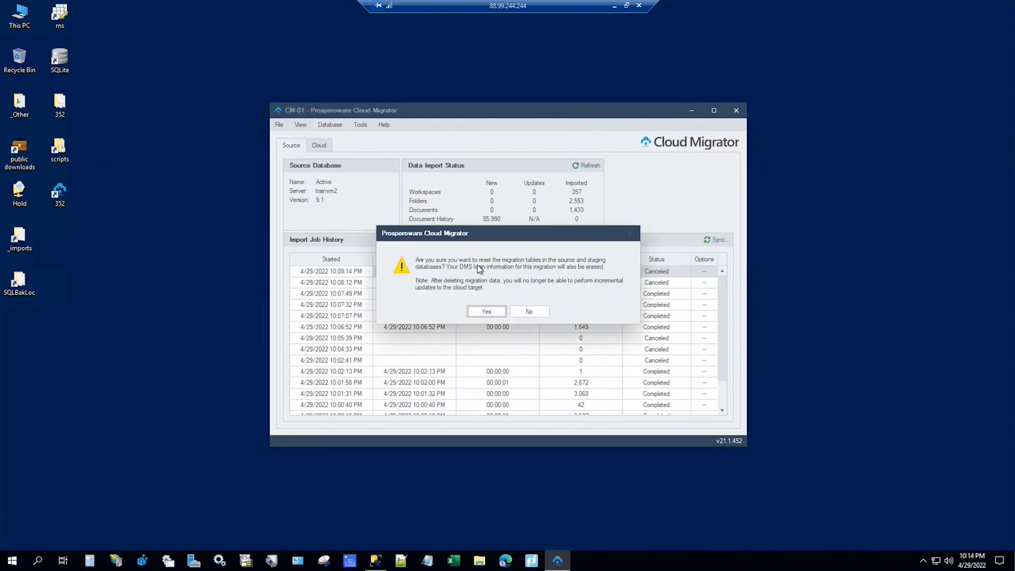
{"action": "left_click", "coordinate": [484, 313]}
{"action": "left_click", "coordinate": [519, 299]}
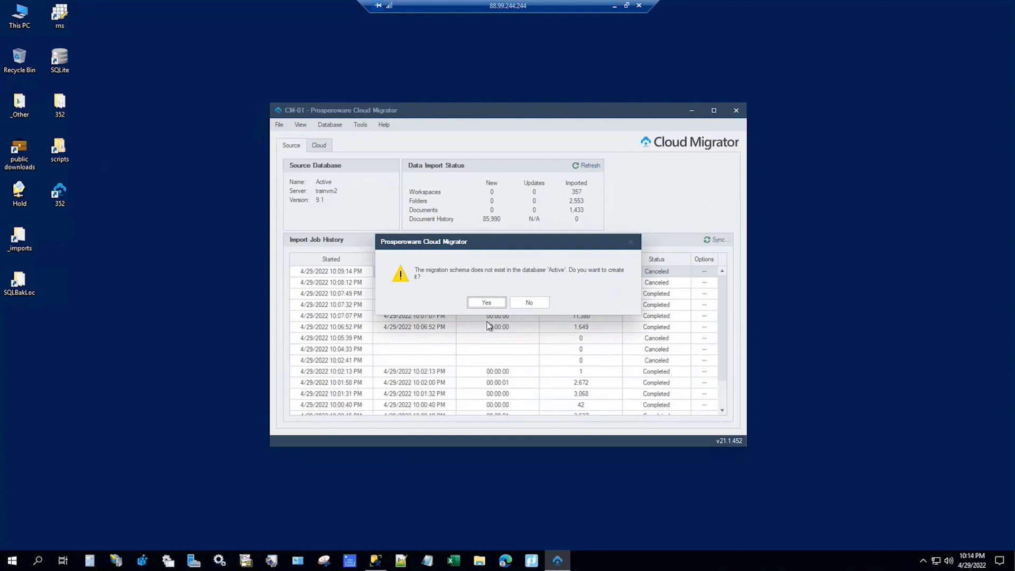
Step: Create the migration schema in both the Active and Staging databases
{"action": "left_click", "coordinate": [489, 305]}
{"action": "left_click", "coordinate": [517, 302]}
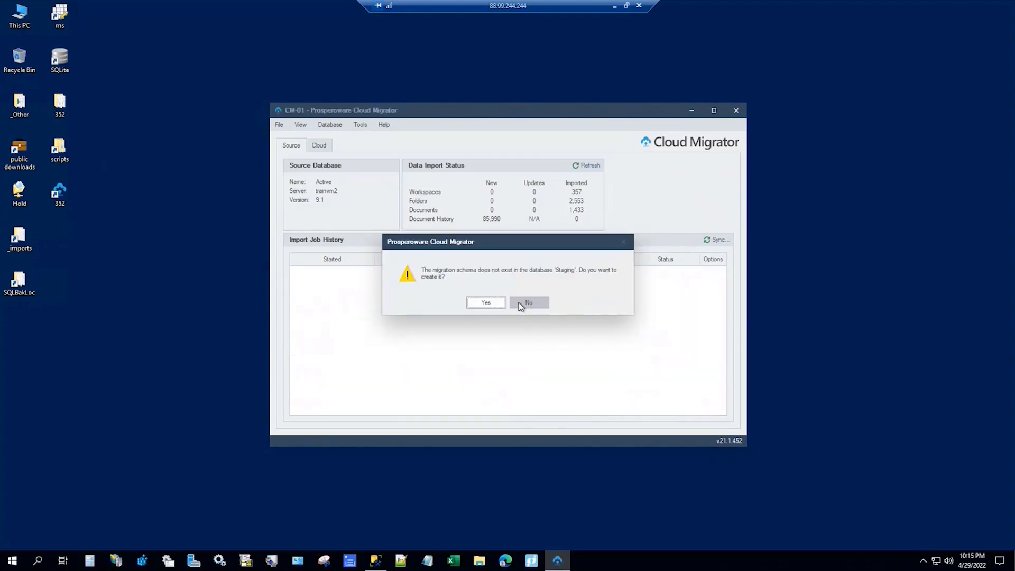
{"action": "left_click", "coordinate": [493, 302]}
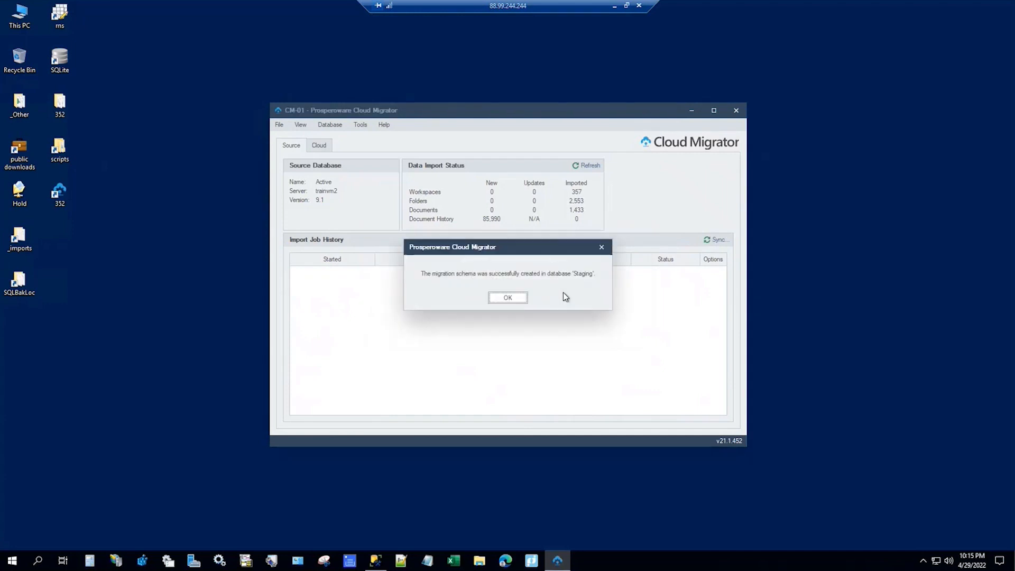
{"action": "left_click", "coordinate": [516, 301]}
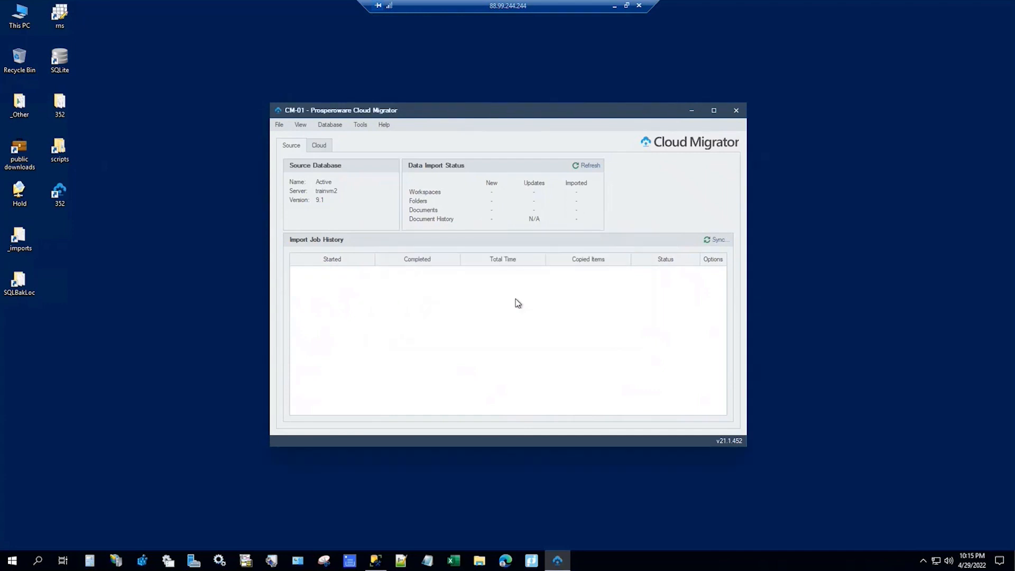
Step: Import the checked script files, copying 112,647 items, then bring up the completed job's Options menu
{"action": "left_click", "coordinate": [713, 241]}
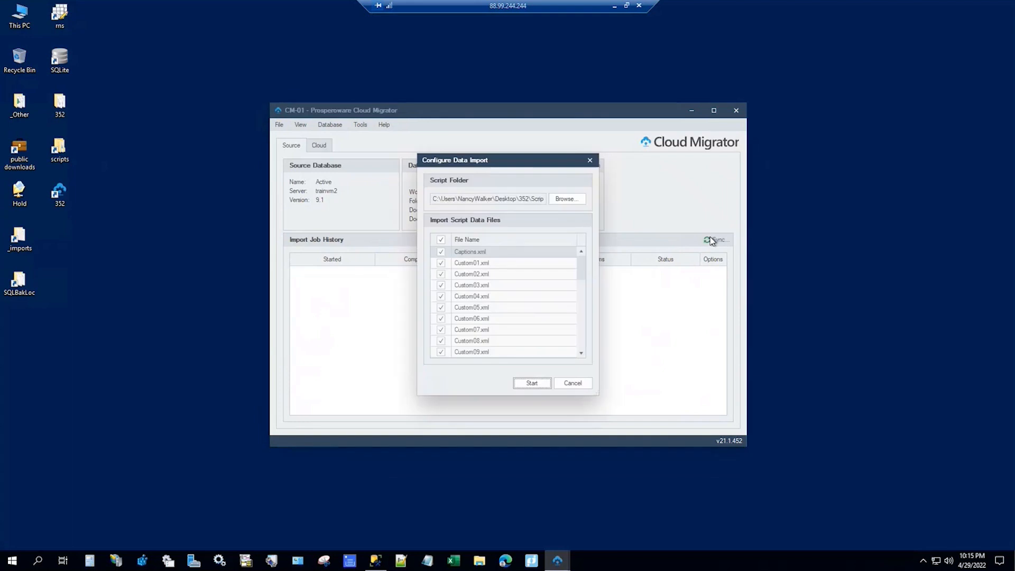
{"action": "left_click", "coordinate": [533, 383]}
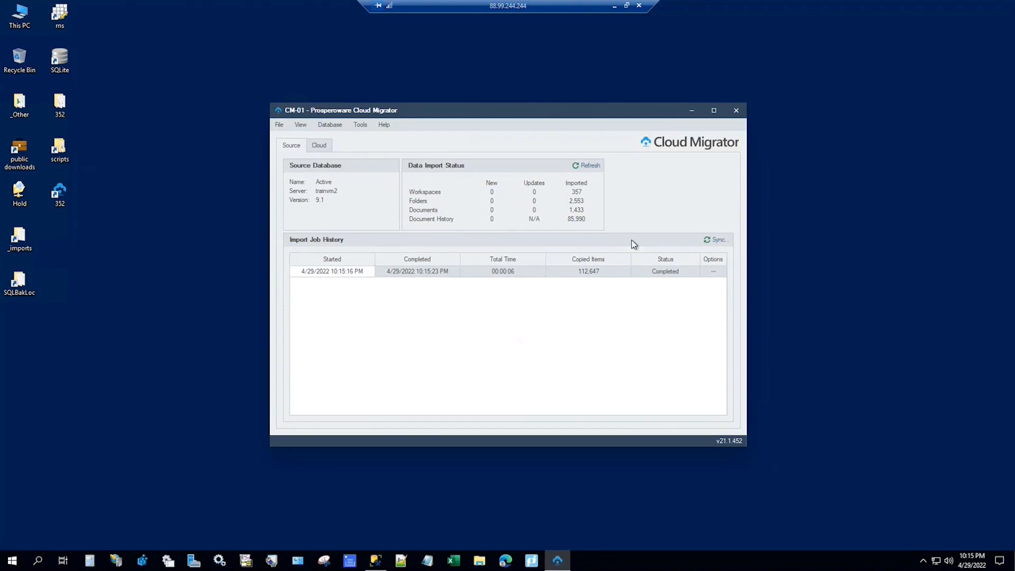
{"action": "left_click", "coordinate": [716, 272]}
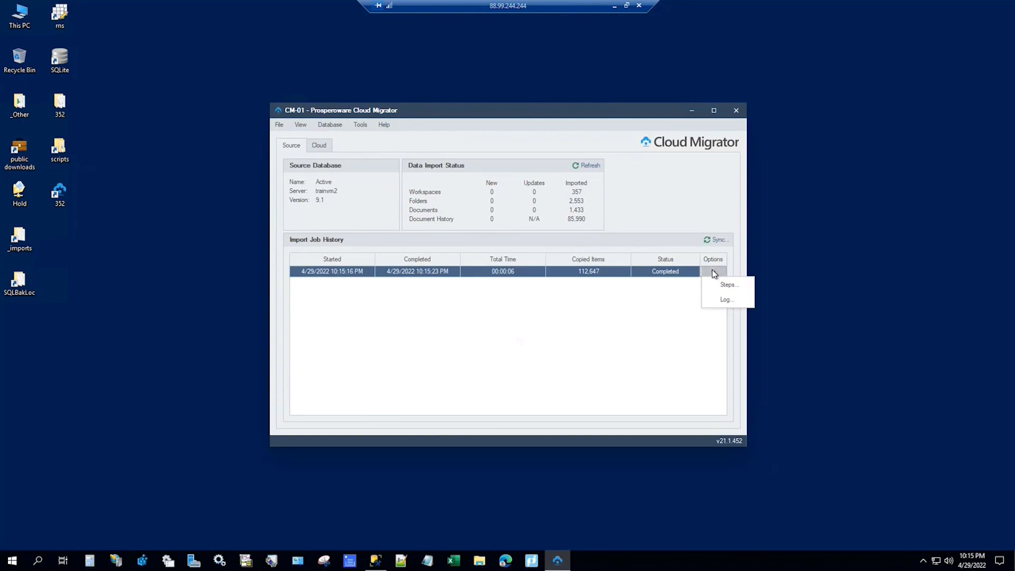
{"action": "left_click", "coordinate": [725, 301]}
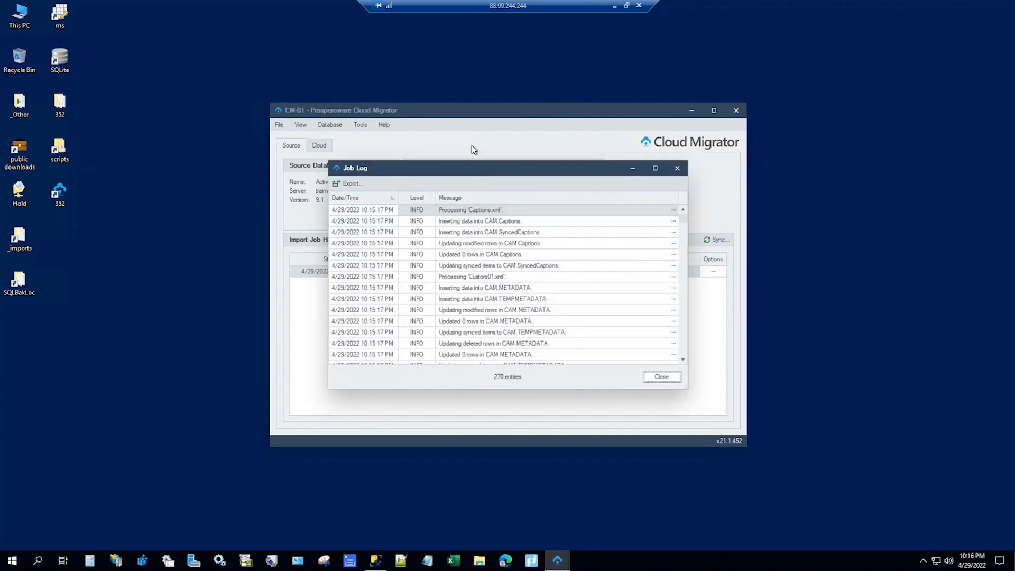
{"action": "left_click_drag", "start_coordinate": [466, 169], "coordinate": [369, 74]}
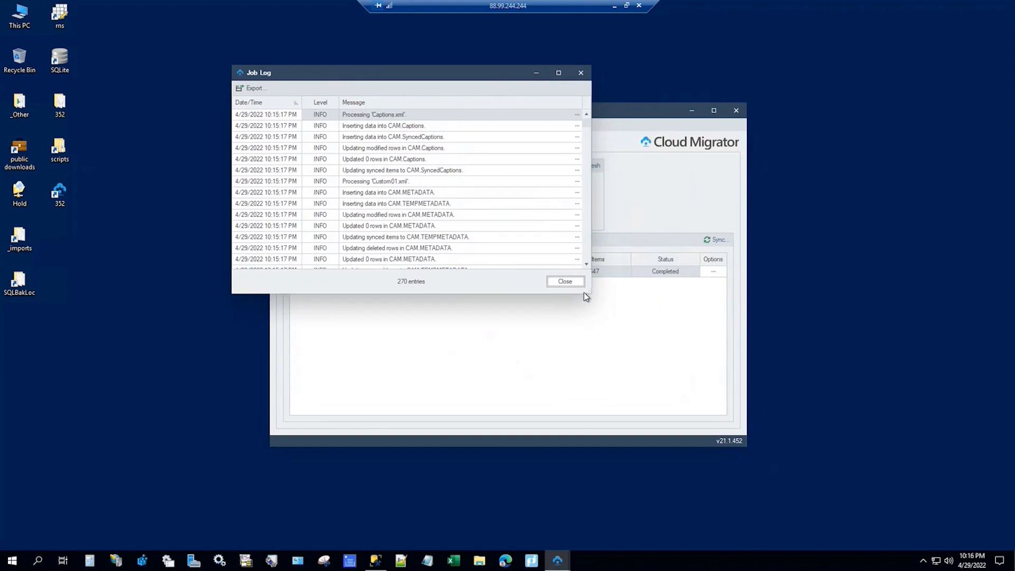
{"action": "left_click_drag", "start_coordinate": [590, 295], "coordinate": [728, 512]}
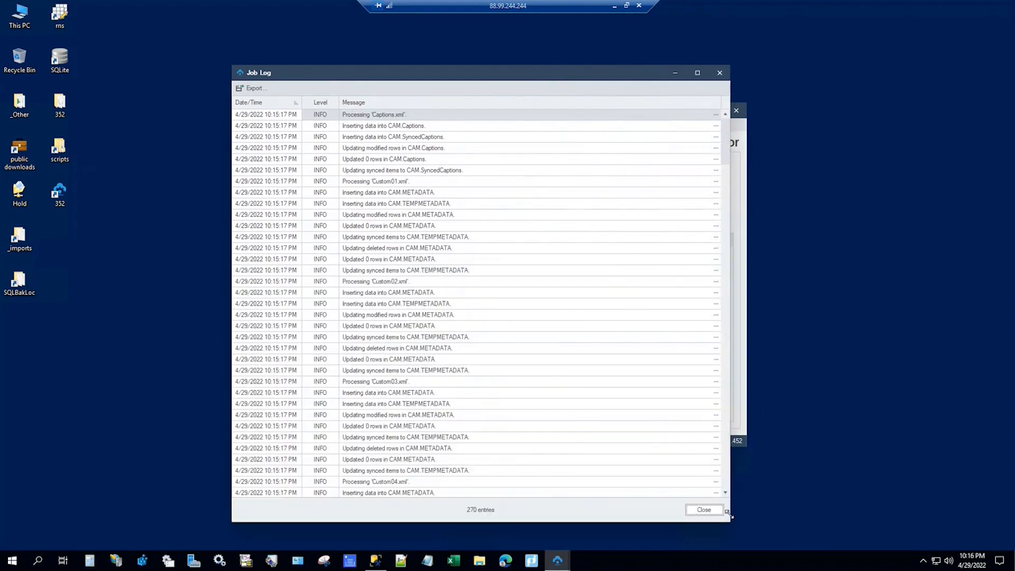
{"action": "left_click", "coordinate": [334, 103]}
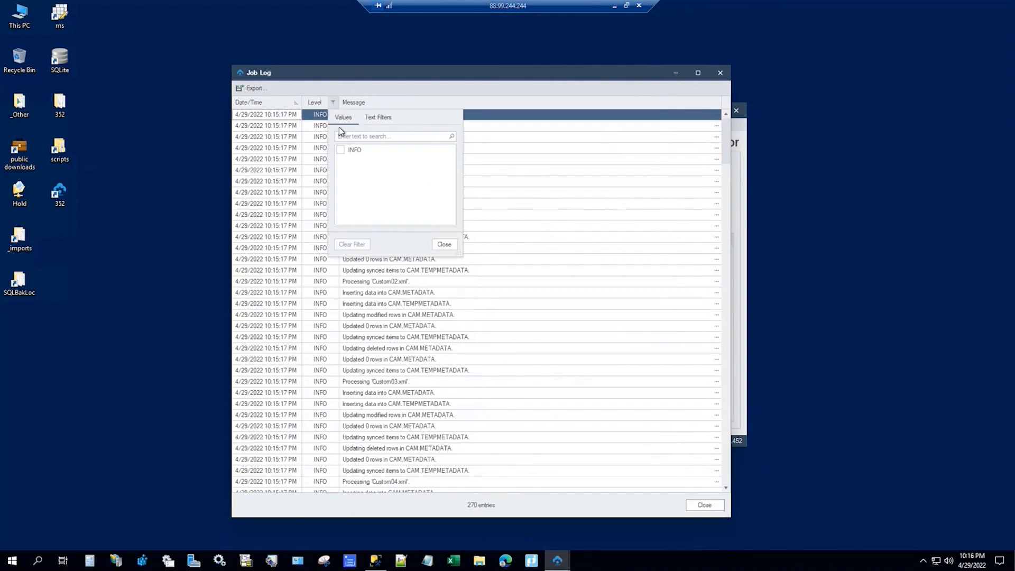
{"action": "left_click", "coordinate": [509, 80]}
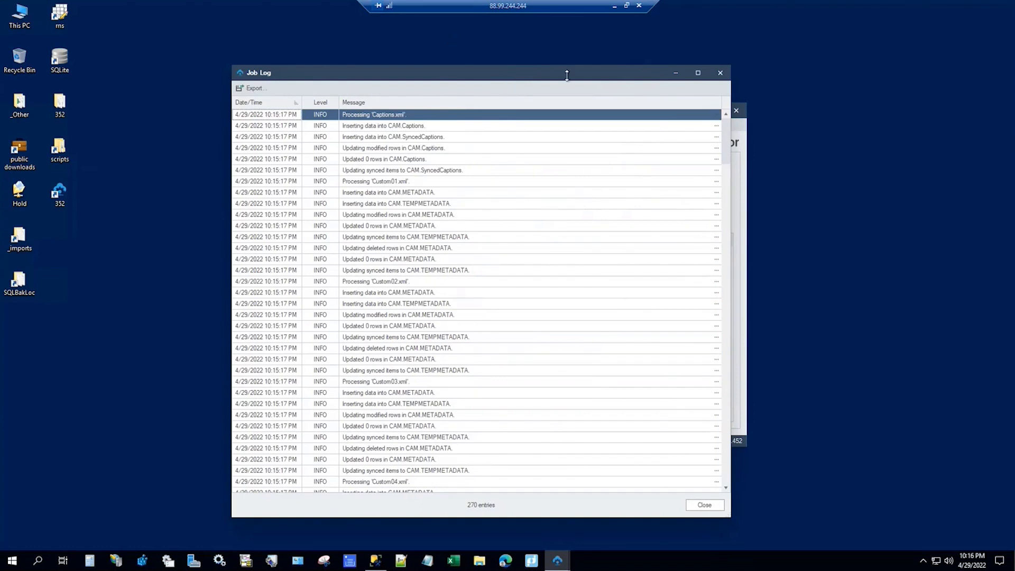
{"action": "left_click", "coordinate": [401, 104]}
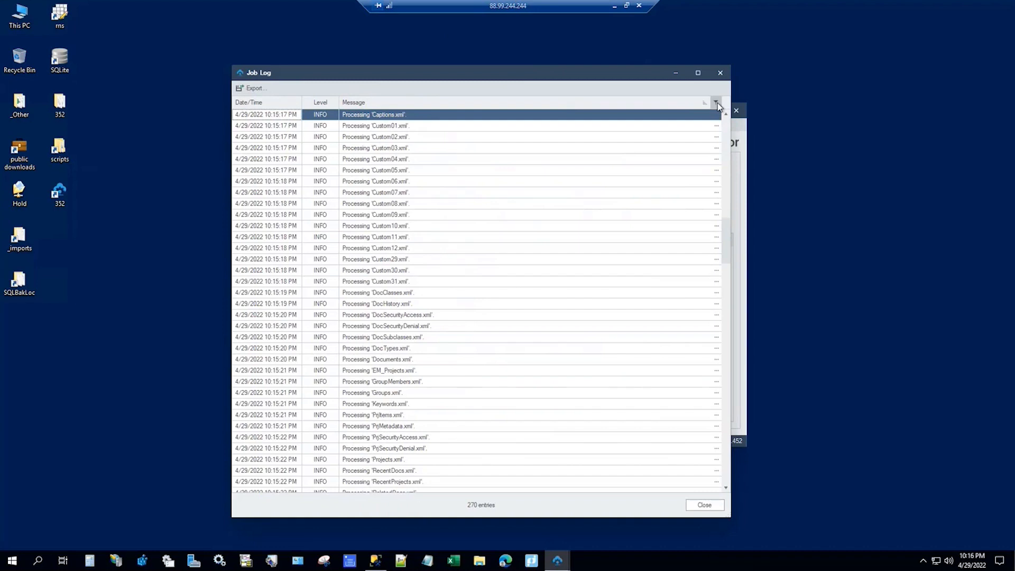
{"action": "left_click", "coordinate": [717, 104]}
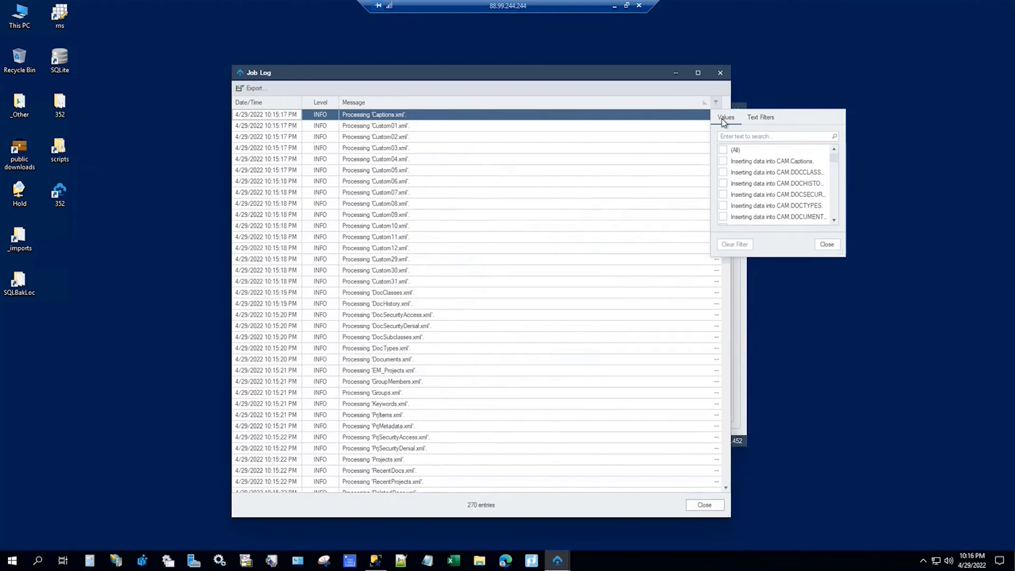
{"action": "left_click", "coordinate": [258, 90]}
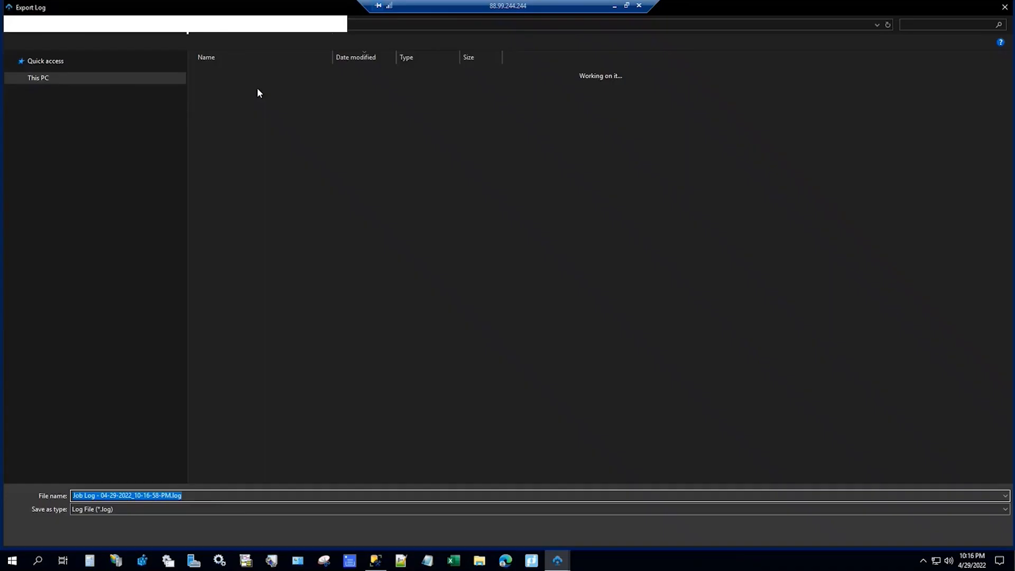
{"action": "left_click", "coordinate": [237, 509]}
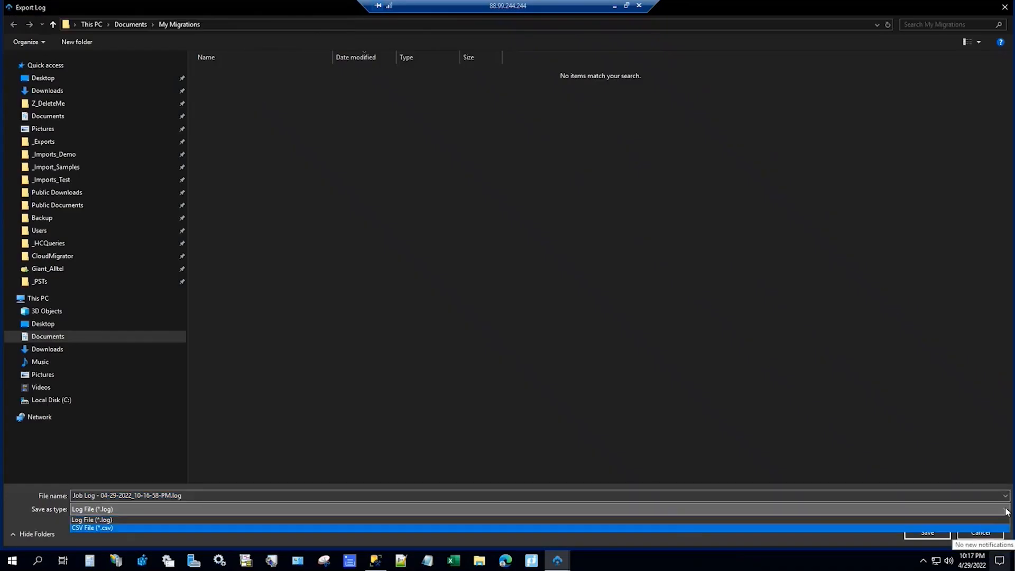
{"action": "left_click", "coordinate": [983, 536]}
{"action": "left_click", "coordinate": [981, 534]}
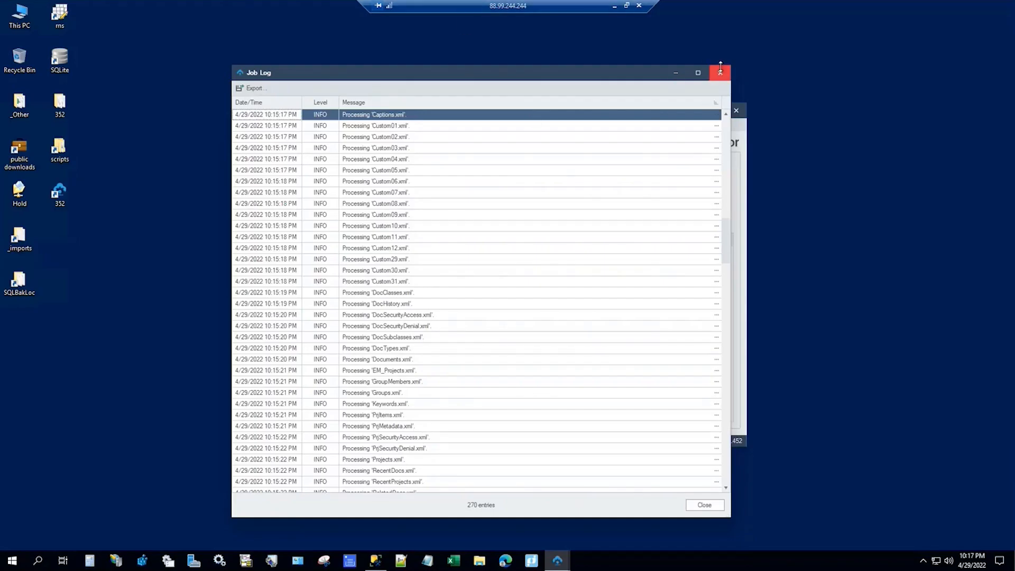
{"action": "left_click", "coordinate": [720, 73]}
Step: Enlarge the job's Steps list to confirm each XML file Completed (Captions.xml: 854 items), then close it
{"action": "left_click", "coordinate": [715, 273]}
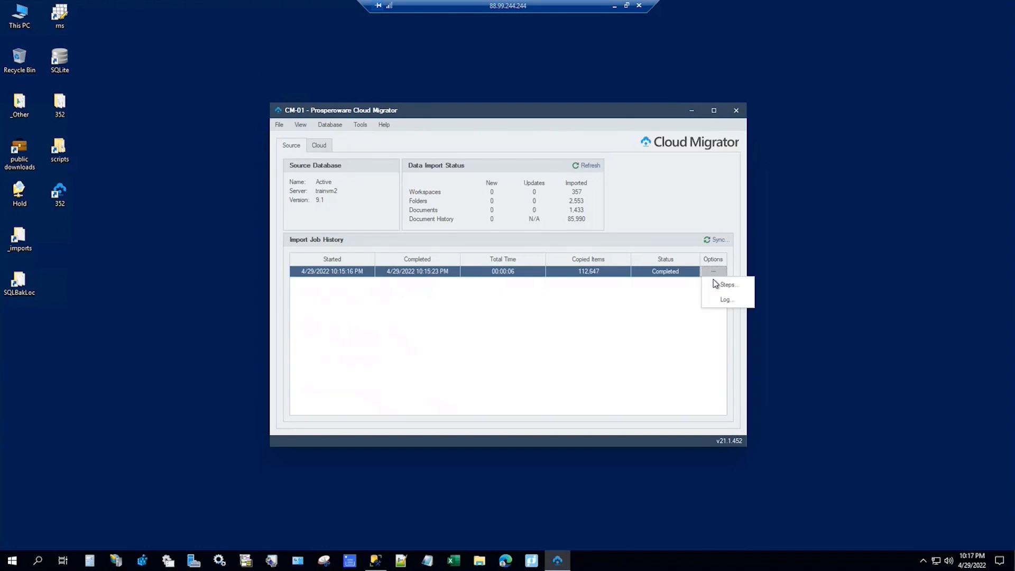
{"action": "left_click", "coordinate": [716, 286]}
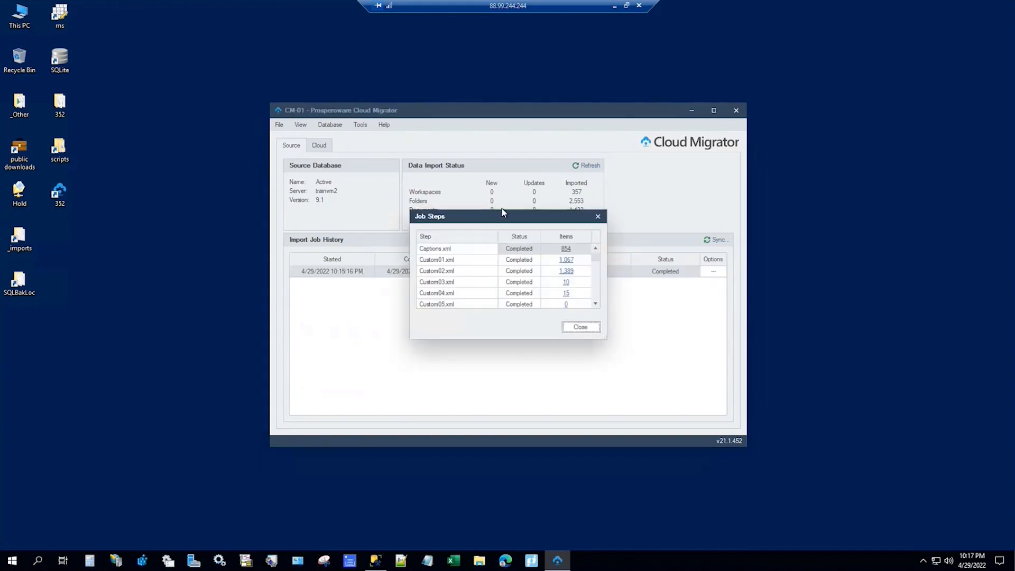
{"action": "left_click_drag", "start_coordinate": [505, 216], "coordinate": [296, 86]}
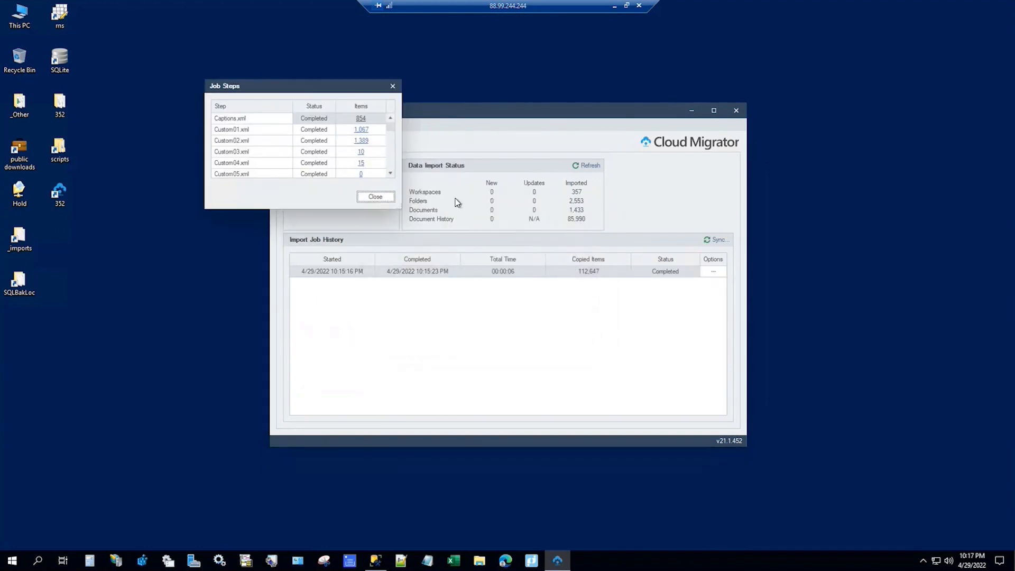
{"action": "left_click_drag", "start_coordinate": [400, 209], "coordinate": [575, 470]}
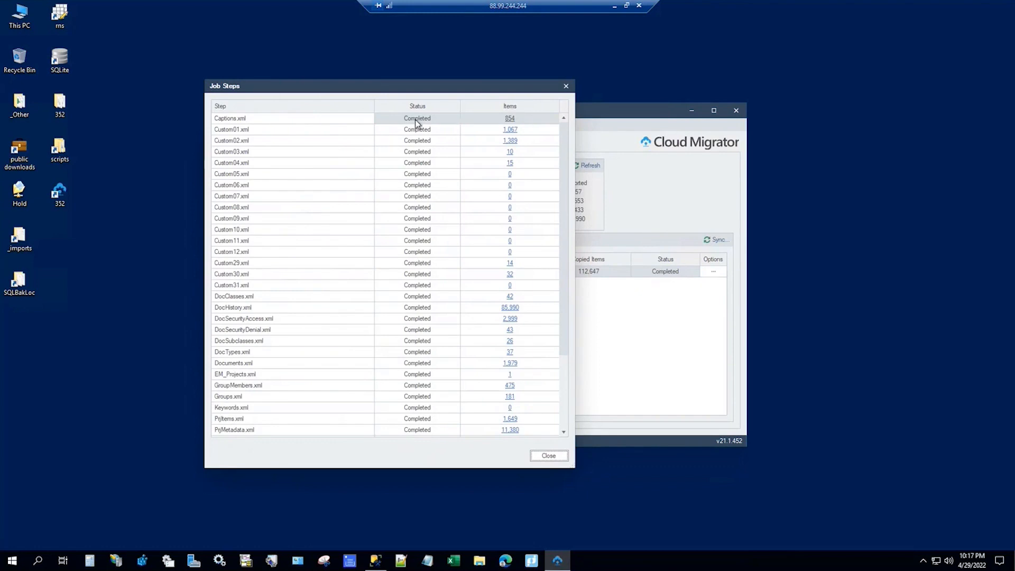
{"action": "left_click", "coordinate": [510, 120]}
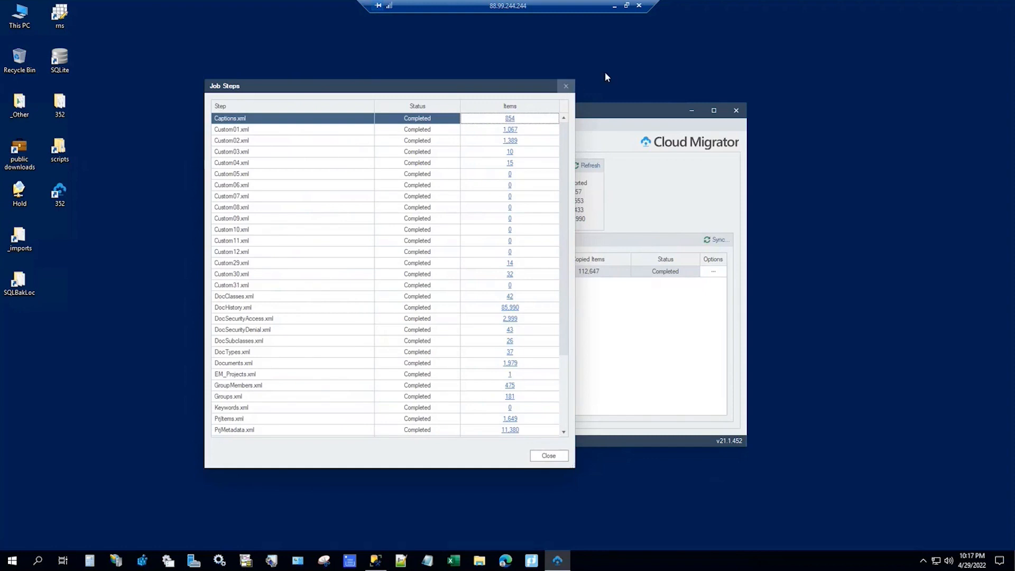
{"action": "left_click", "coordinate": [566, 87]}
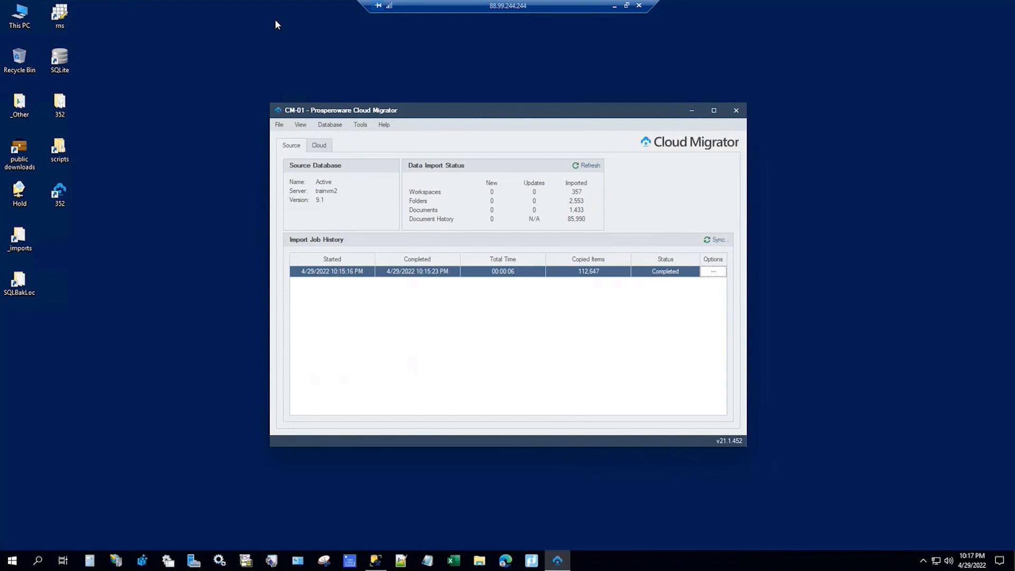
Step: In SQL Server Management Studio, close the Tables.sql script
{"action": "left_click", "coordinate": [376, 560]}
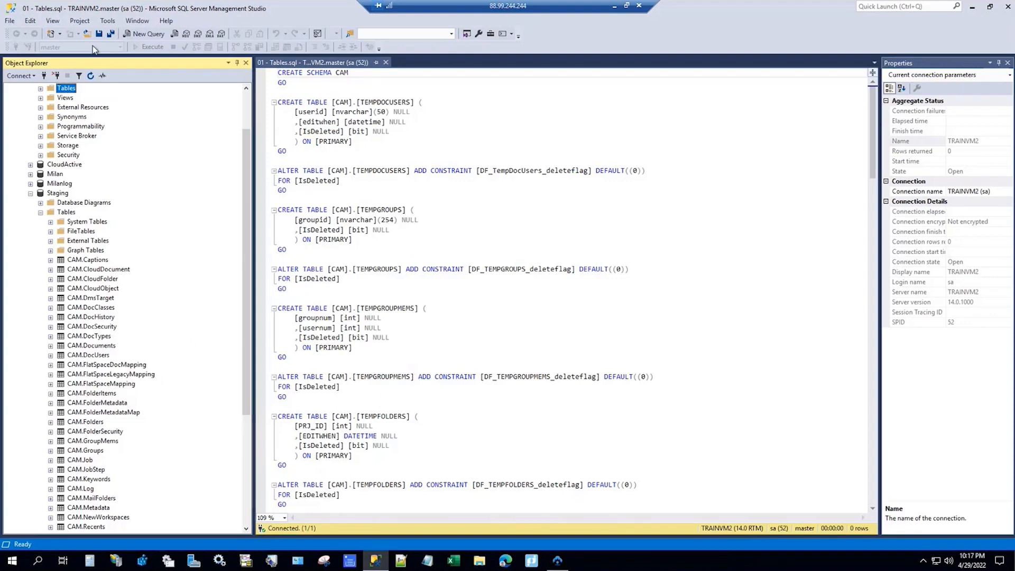
{"action": "scroll", "coordinate": [123, 211], "scroll_direction": "up", "scroll_amount": 2}
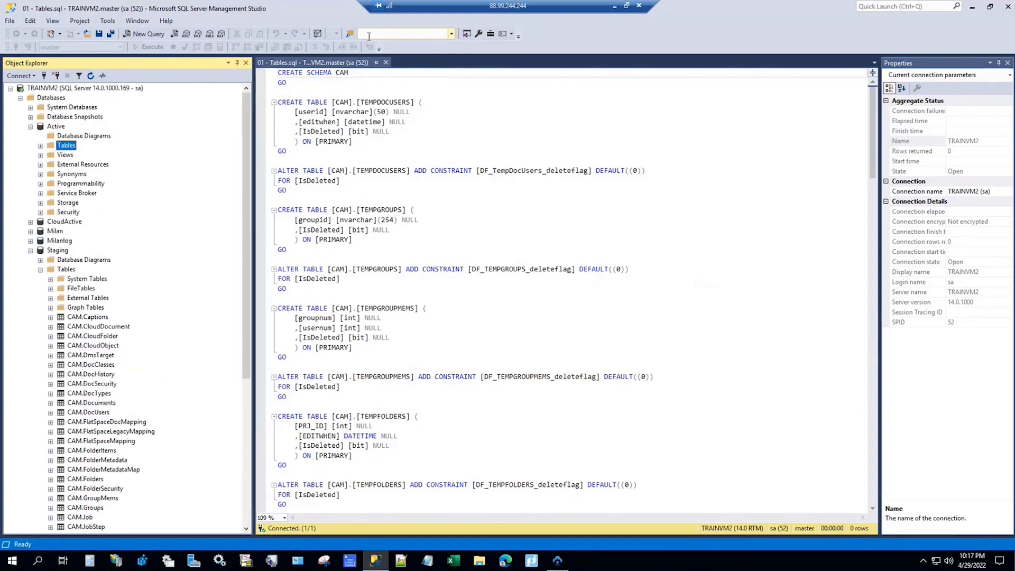
{"action": "left_click", "coordinate": [386, 63]}
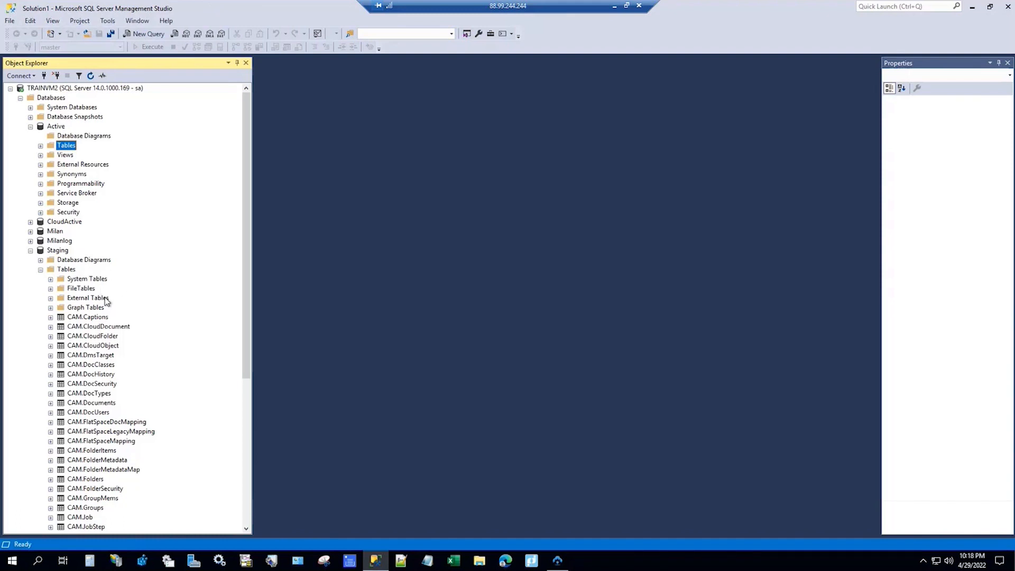
Step: Select the top 1000 rows of Staging's CAM.Documents table and review the returned document rows
{"action": "scroll", "coordinate": [101, 391], "scroll_direction": "down", "scroll_amount": 5}
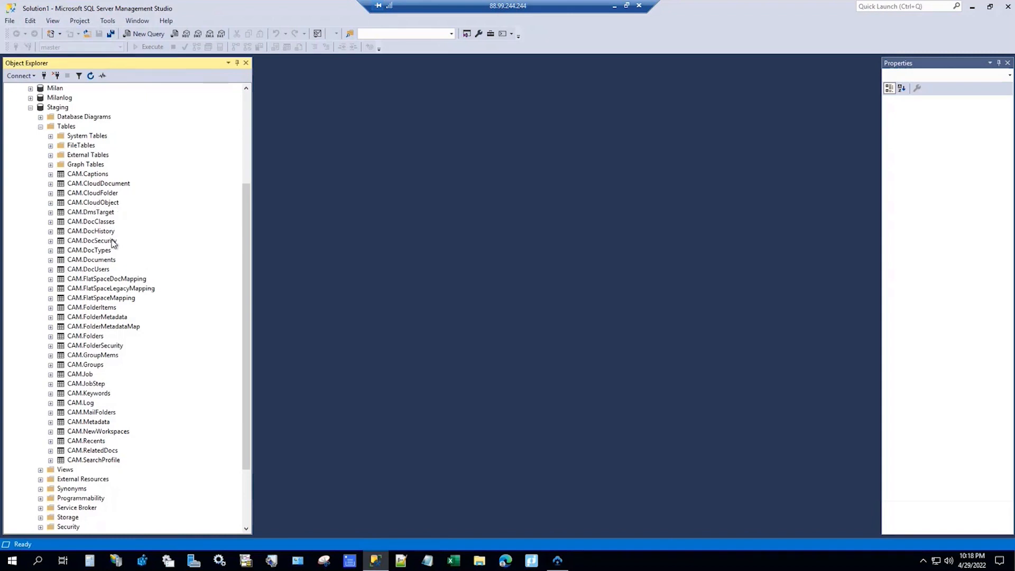
{"action": "left_click", "coordinate": [50, 260]}
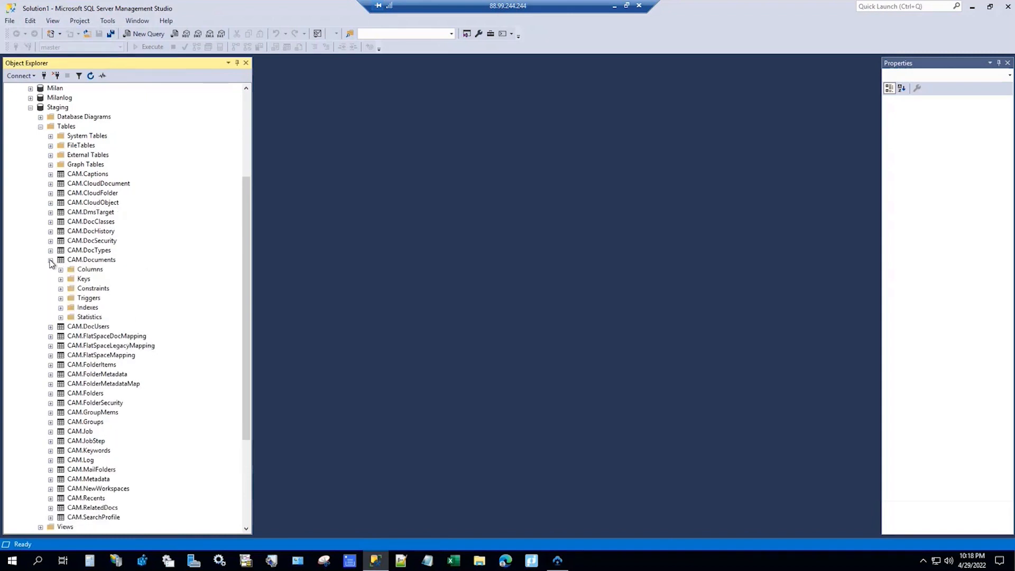
{"action": "right_click", "coordinate": [91, 263]}
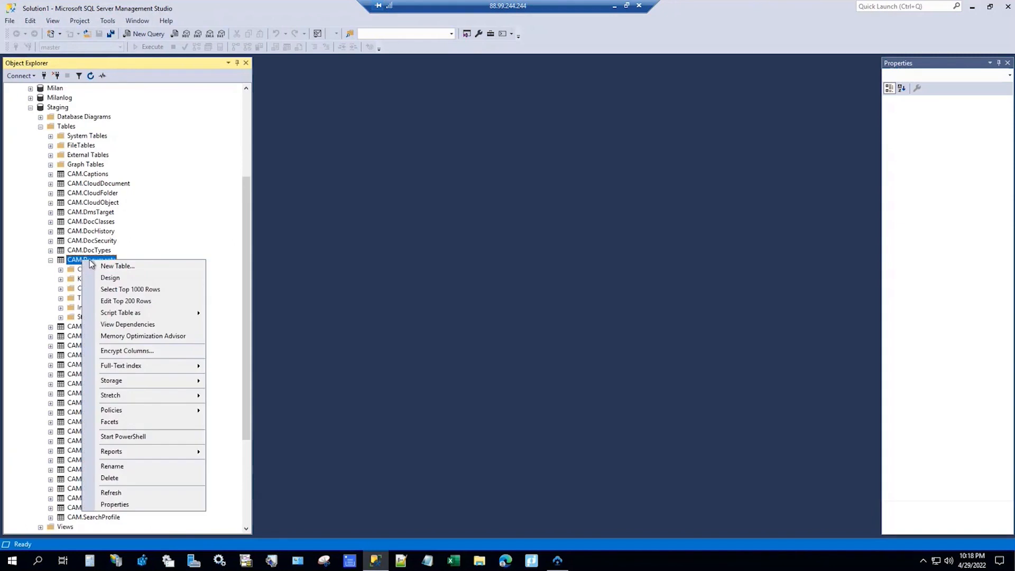
{"action": "left_click", "coordinate": [127, 289]}
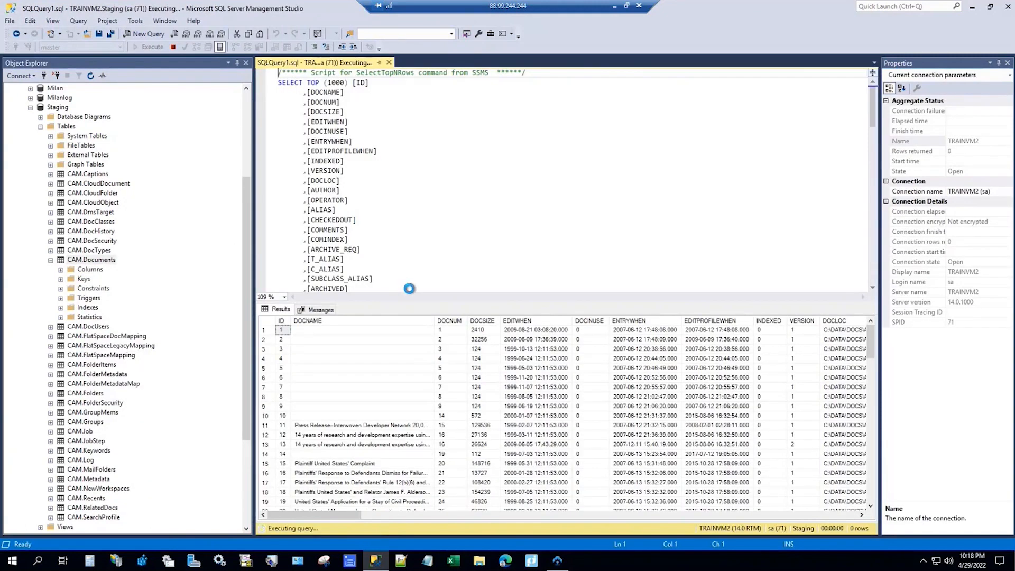
{"action": "scroll", "coordinate": [379, 177], "scroll_direction": "down", "scroll_amount": 1}
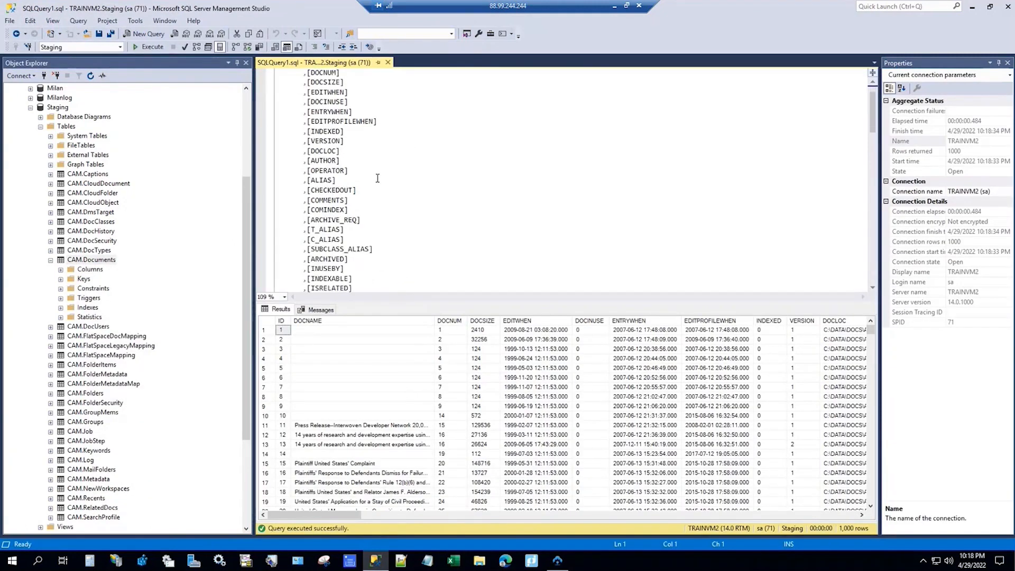
{"action": "scroll", "coordinate": [378, 179], "scroll_direction": "down", "scroll_amount": 10}
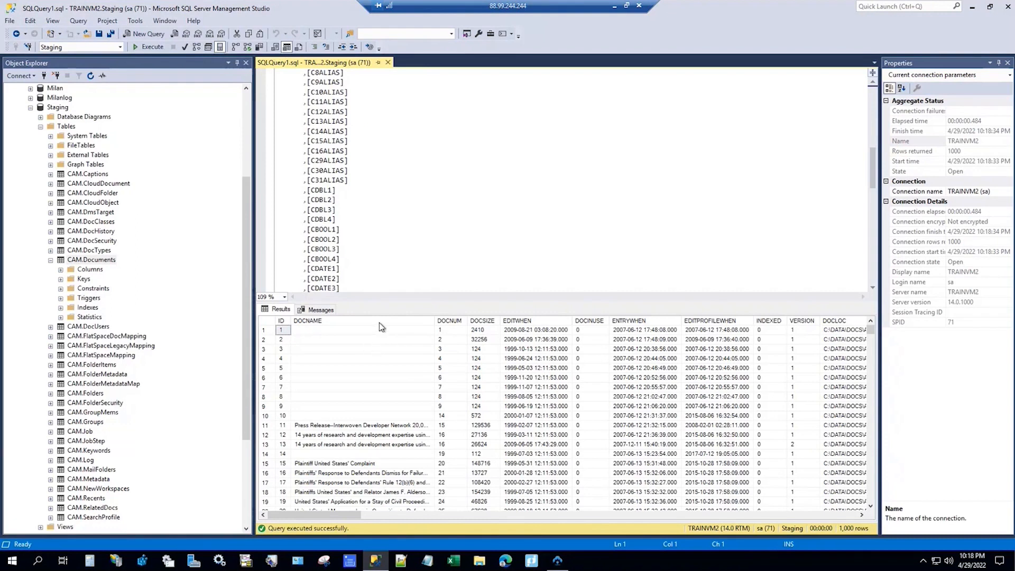
{"action": "left_click_drag", "start_coordinate": [321, 518], "coordinate": [466, 521]}
{"action": "left_click_drag", "start_coordinate": [582, 523], "coordinate": [843, 514]}
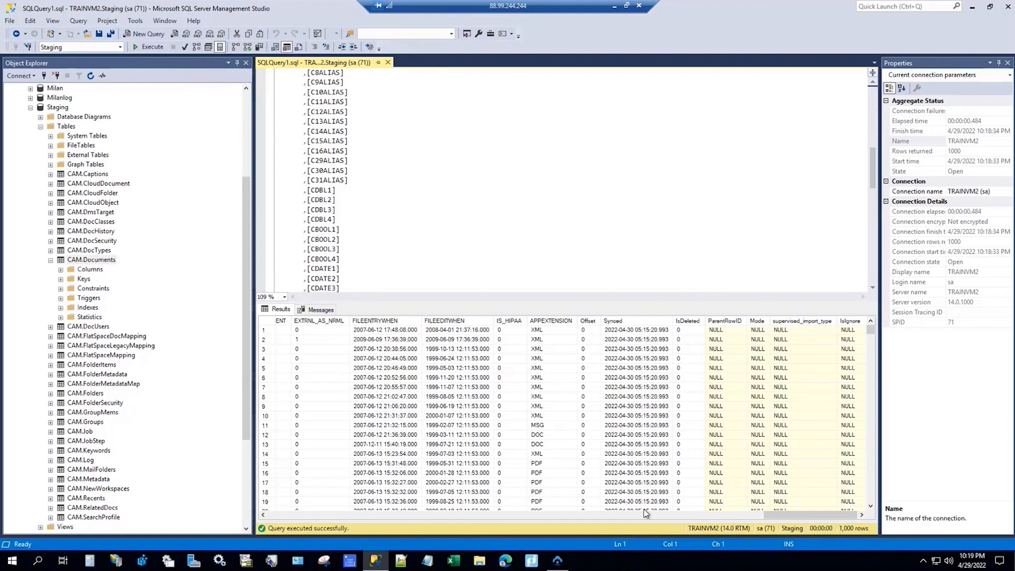
{"action": "left_click_drag", "start_coordinate": [786, 514], "coordinate": [540, 544]}
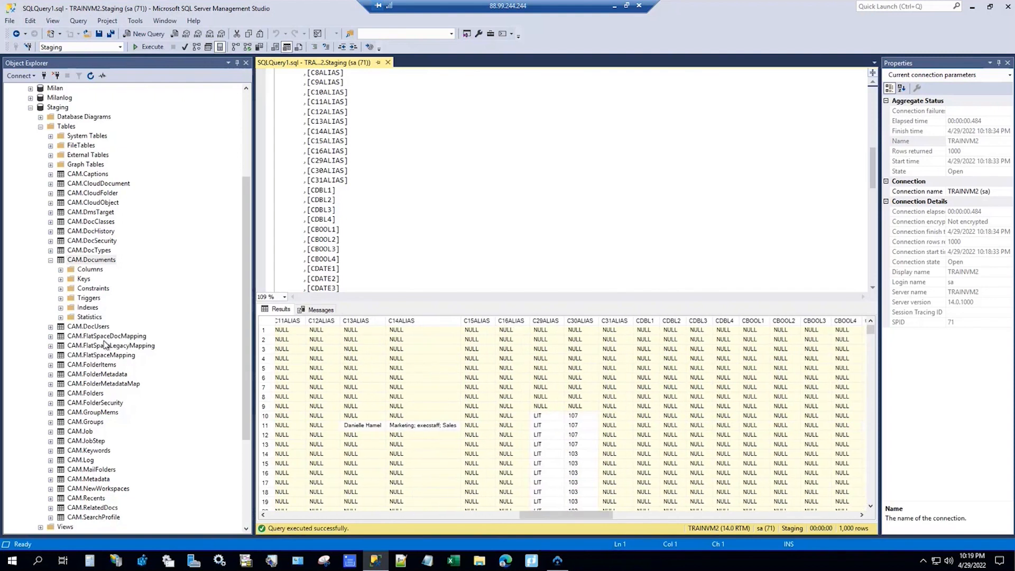
Step: Select the top 1000 rows of CAM.FlatSpaceDocMapping, which returns 0 rows
{"action": "left_click", "coordinate": [96, 222]}
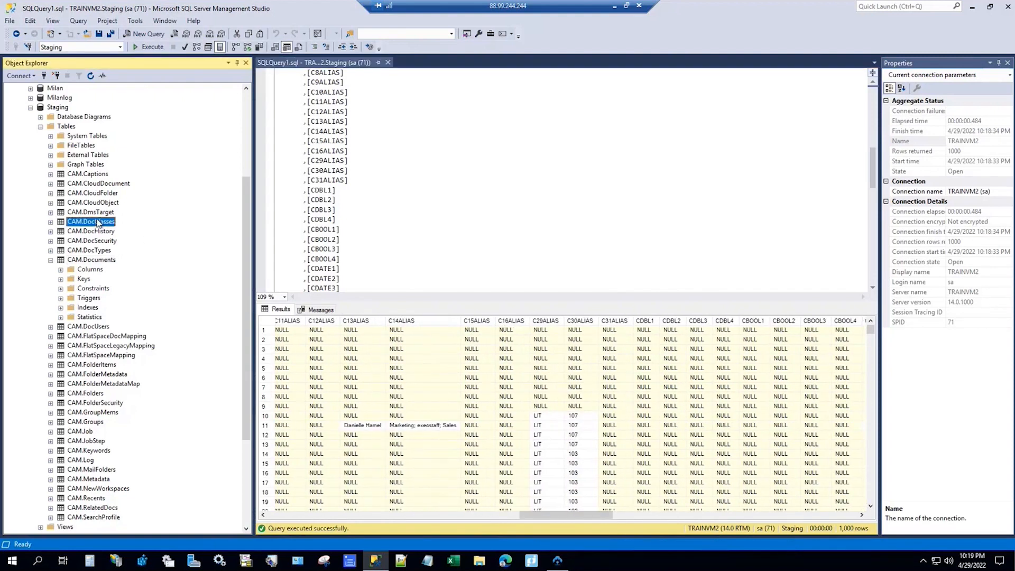
{"action": "left_click", "coordinate": [123, 339]}
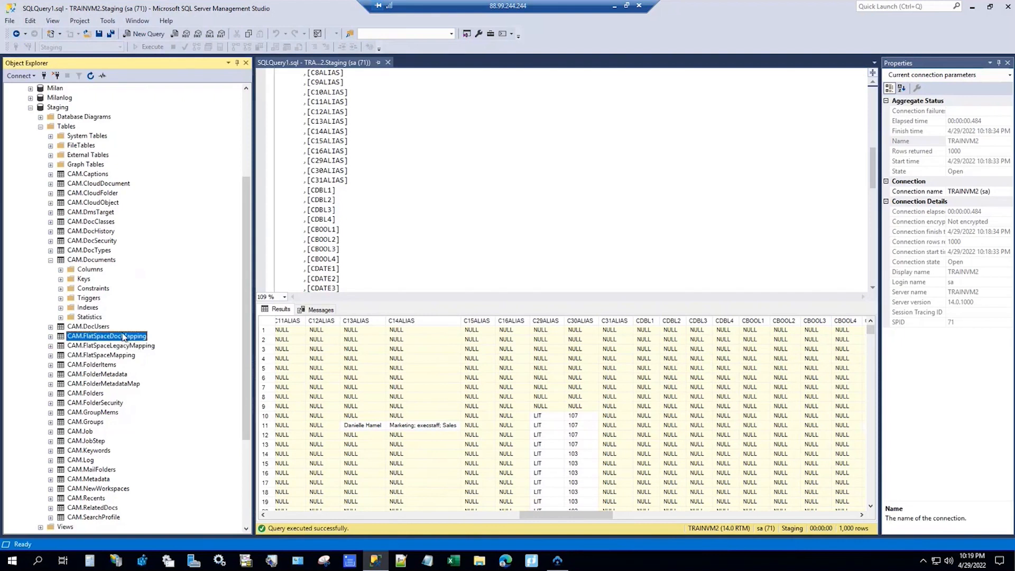
{"action": "right_click", "coordinate": [122, 340]}
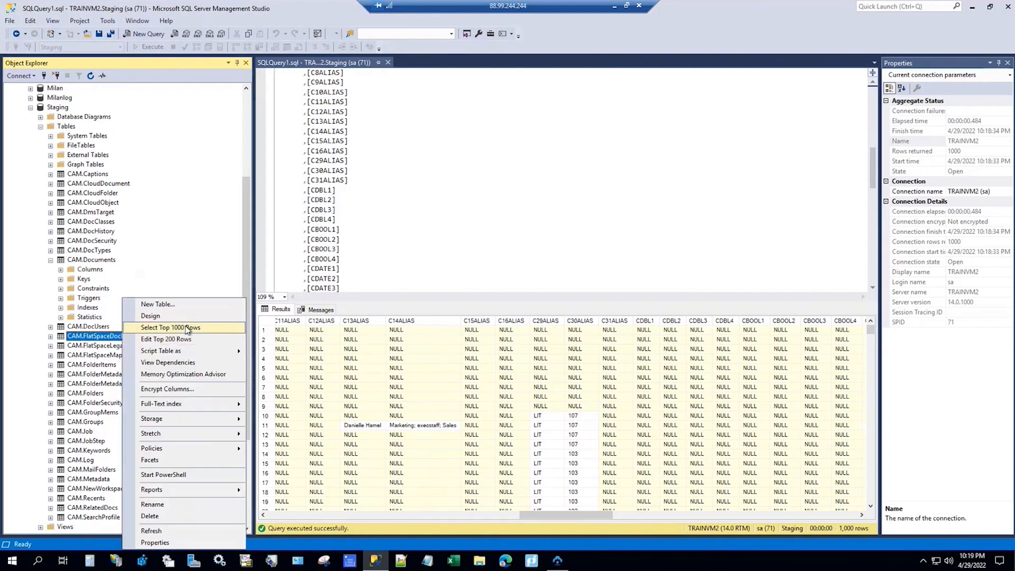
{"action": "left_click", "coordinate": [187, 327]}
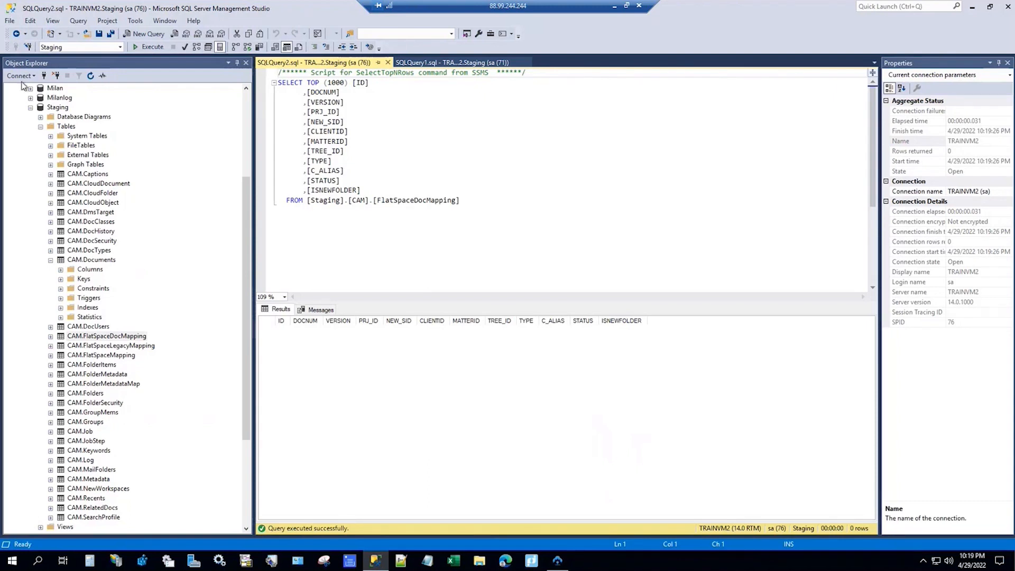
Step: Collapse Staging, expand the Active database's Tables, and minimize Management Studio
{"action": "left_click", "coordinate": [30, 109]}
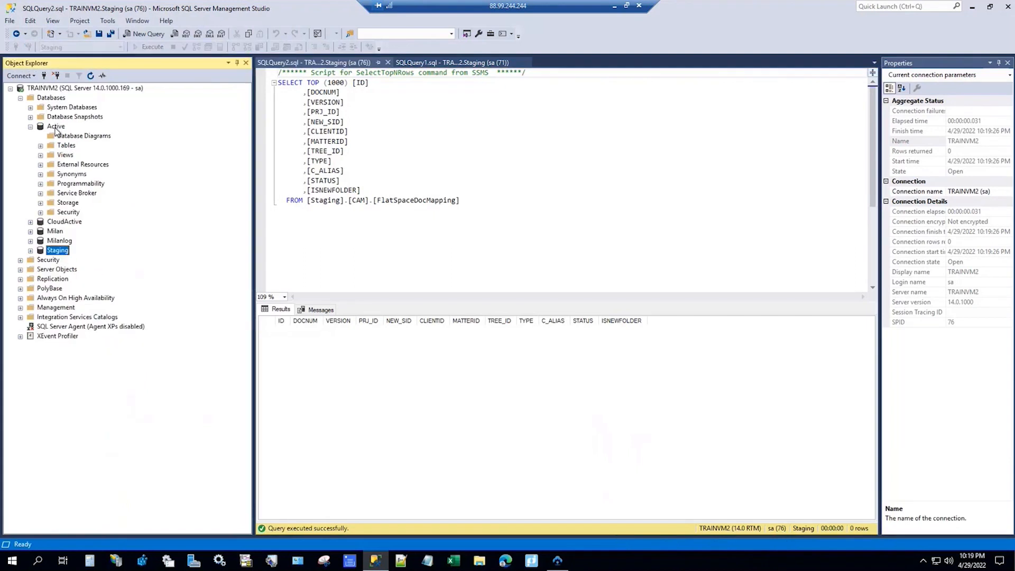
{"action": "left_click", "coordinate": [41, 145]}
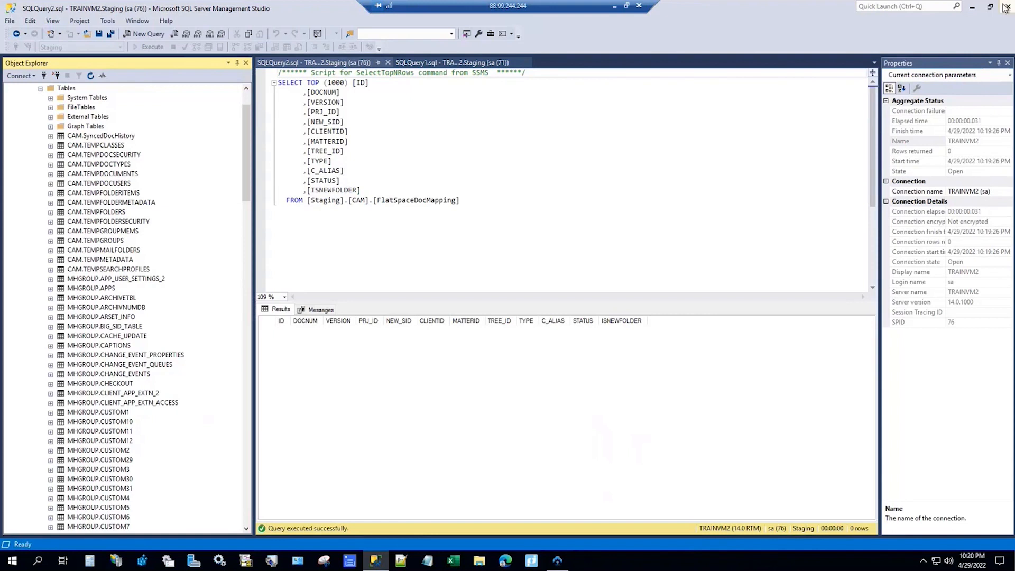
{"action": "left_click", "coordinate": [972, 12]}
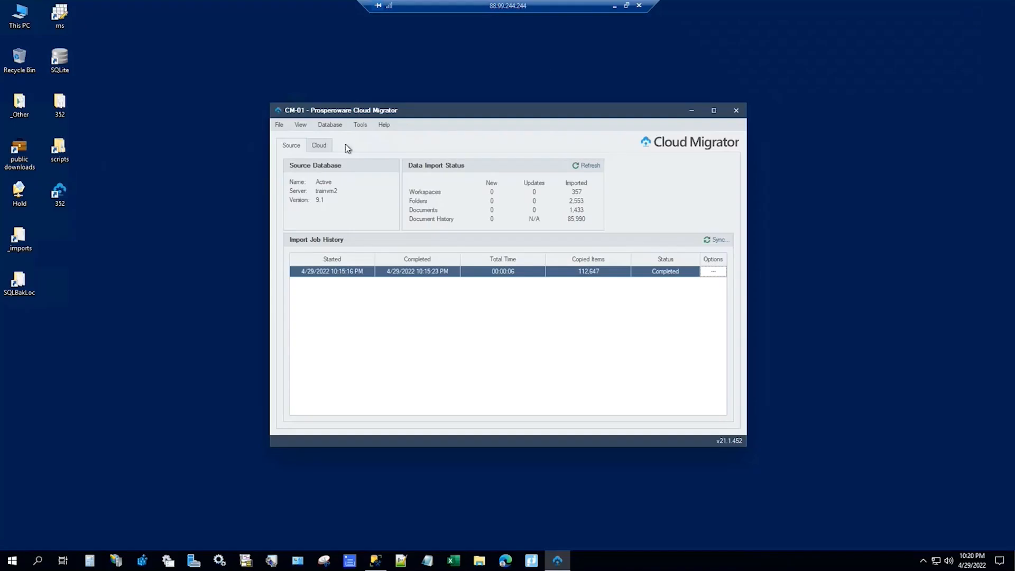
Step: Open the scripts\iManage folder and look through its Cleanup, Schema and Extract subfolders
{"action": "double_click", "coordinate": [59, 148]}
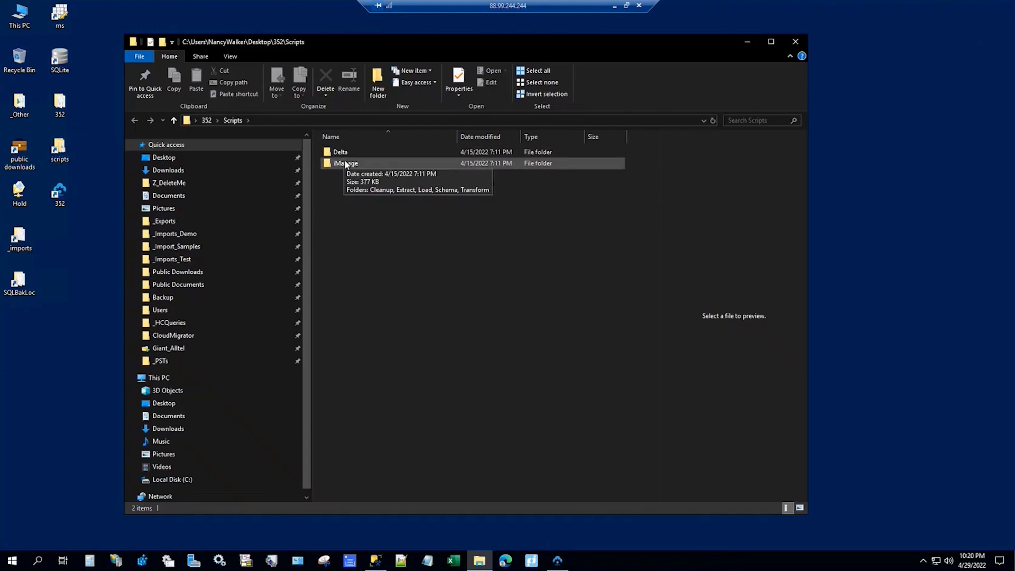
{"action": "double_click", "coordinate": [346, 164]}
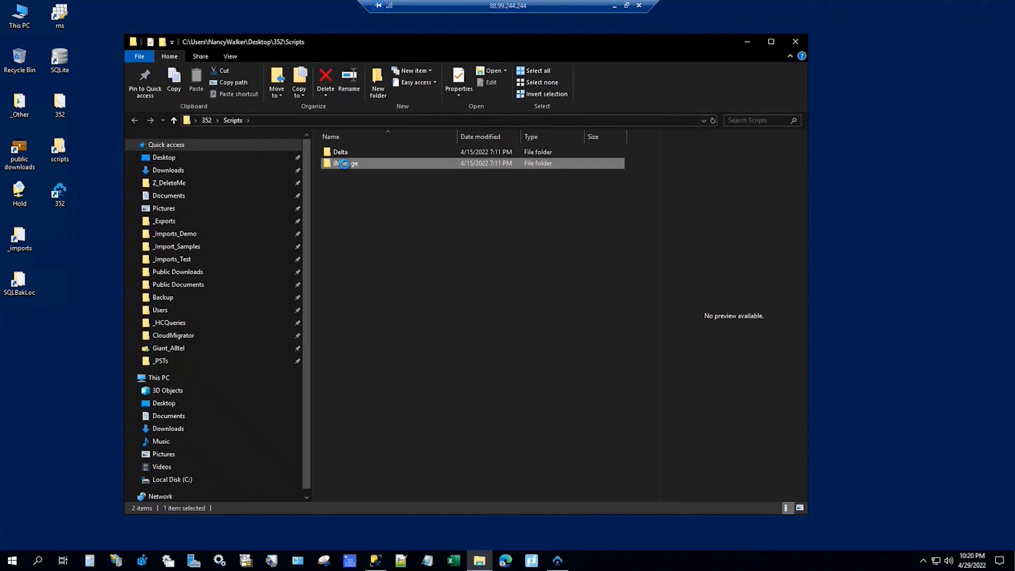
{"action": "left_click", "coordinate": [353, 151]}
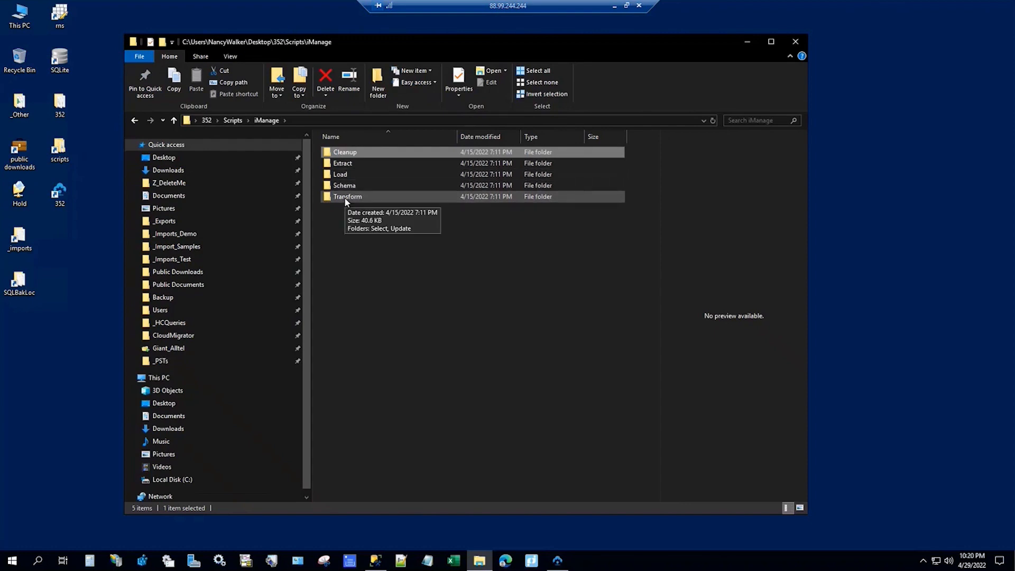
{"action": "left_click", "coordinate": [353, 188]}
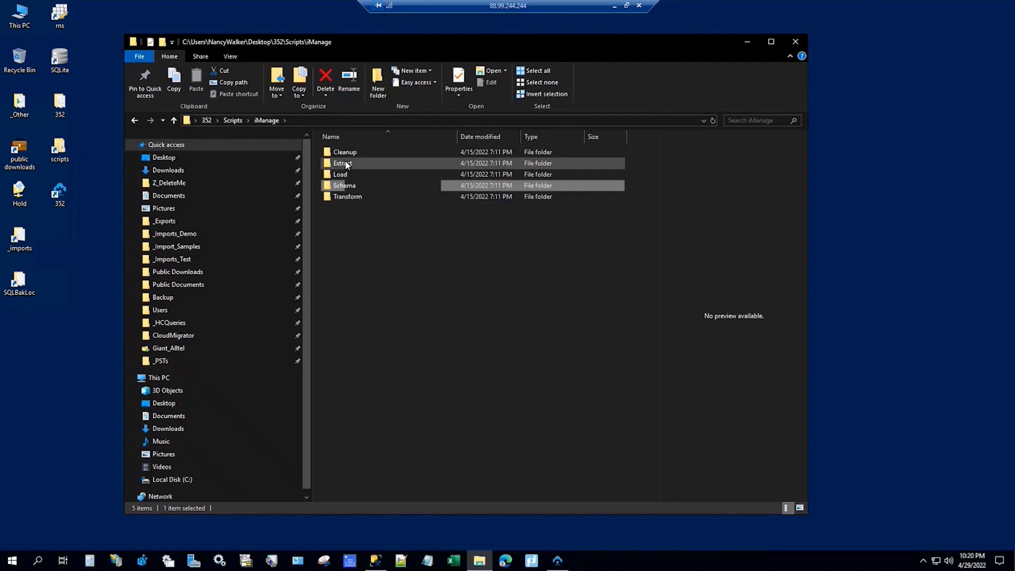
{"action": "double_click", "coordinate": [345, 163]}
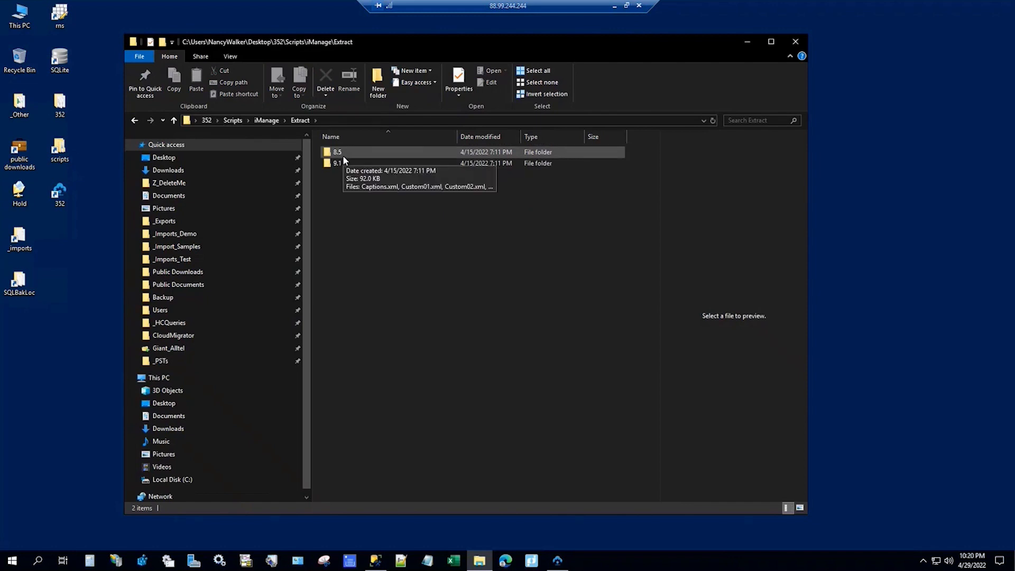
{"action": "left_click", "coordinate": [267, 120]}
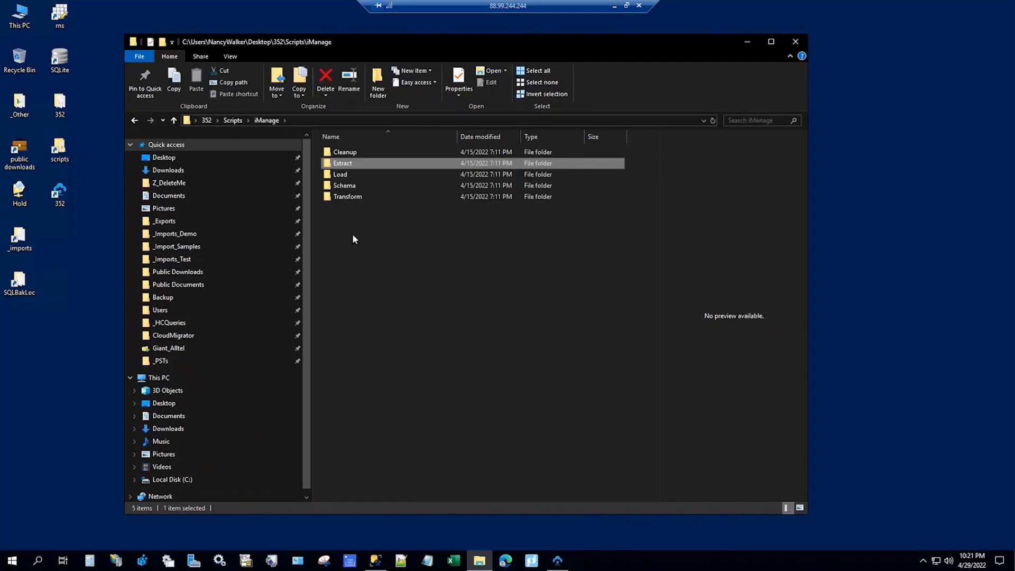
Step: Go to Transform\Select and preview UnusedGroups.sql, cancelling an accidental rename
{"action": "double_click", "coordinate": [358, 196]}
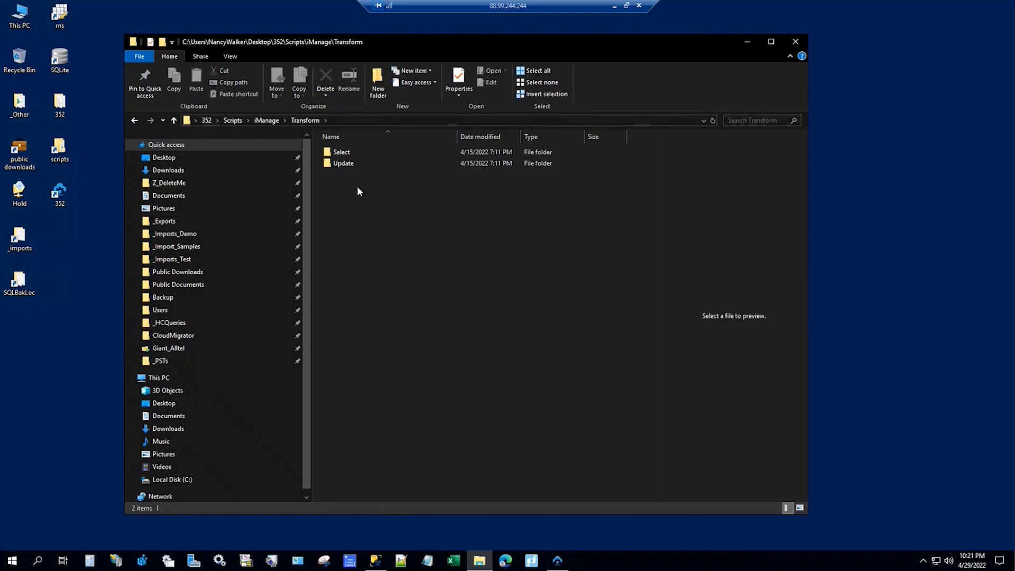
{"action": "double_click", "coordinate": [341, 153]}
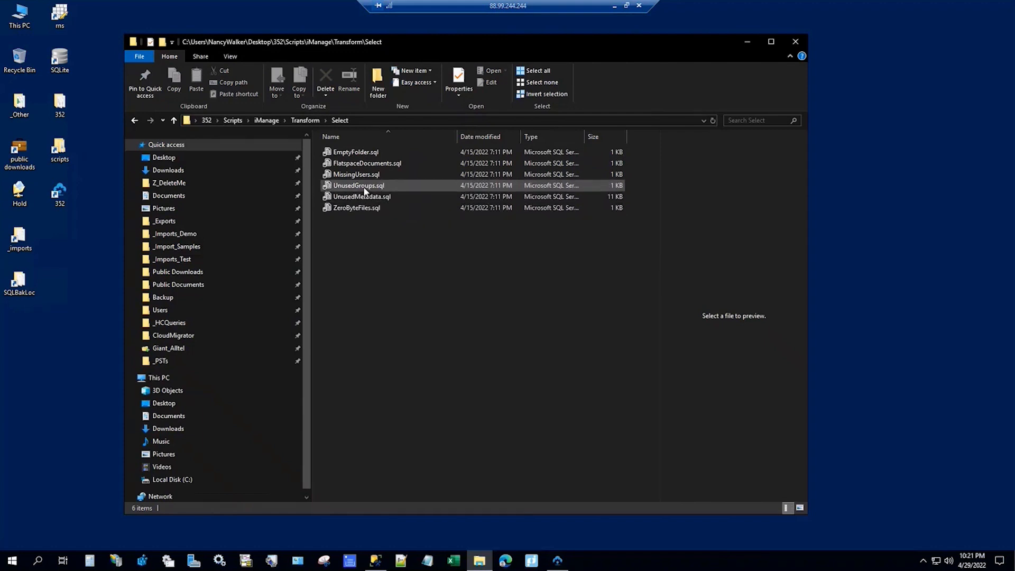
{"action": "left_click", "coordinate": [363, 190]}
{"action": "left_click", "coordinate": [363, 190]}
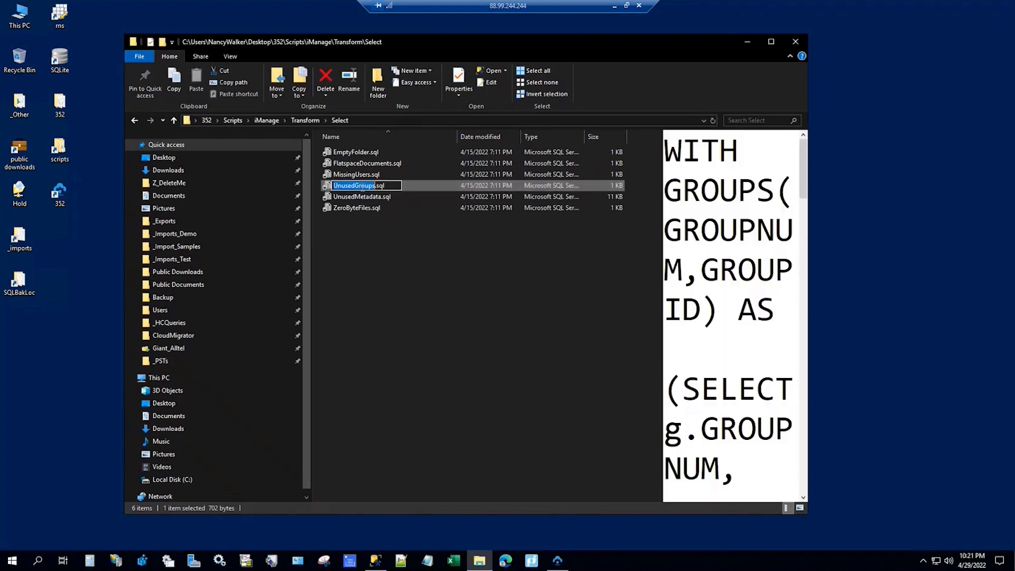
{"action": "left_click", "coordinate": [405, 183]}
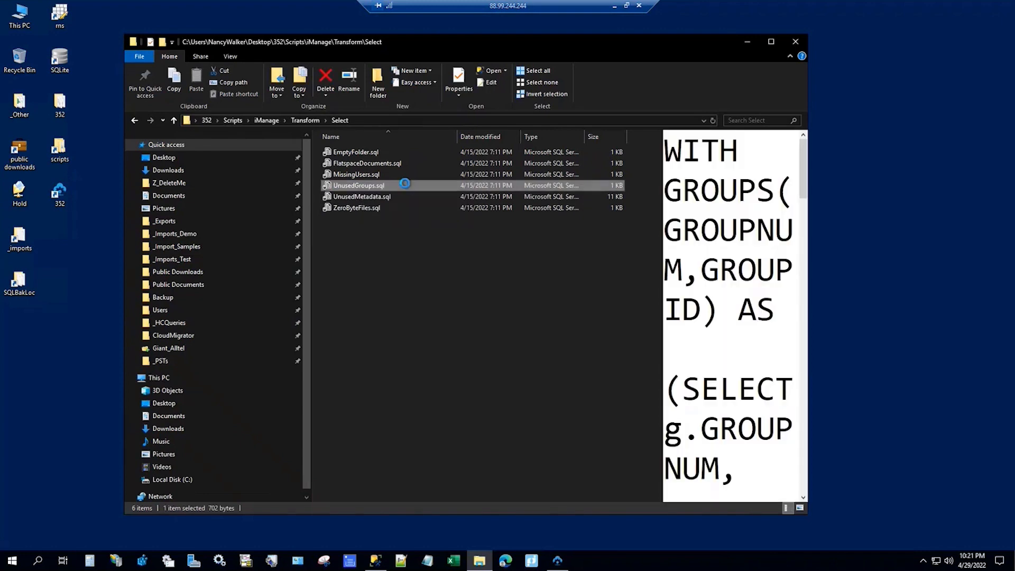
Step: Open UnusedGroups.sql in Management Studio and execute it against the Active database
{"action": "double_click", "coordinate": [405, 183]}
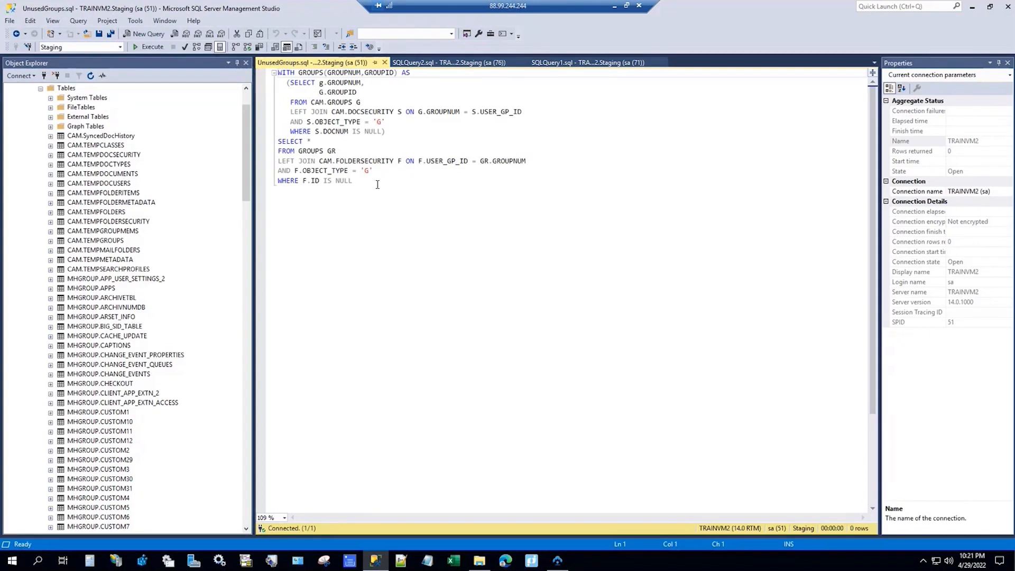
{"action": "left_click", "coordinate": [121, 47]}
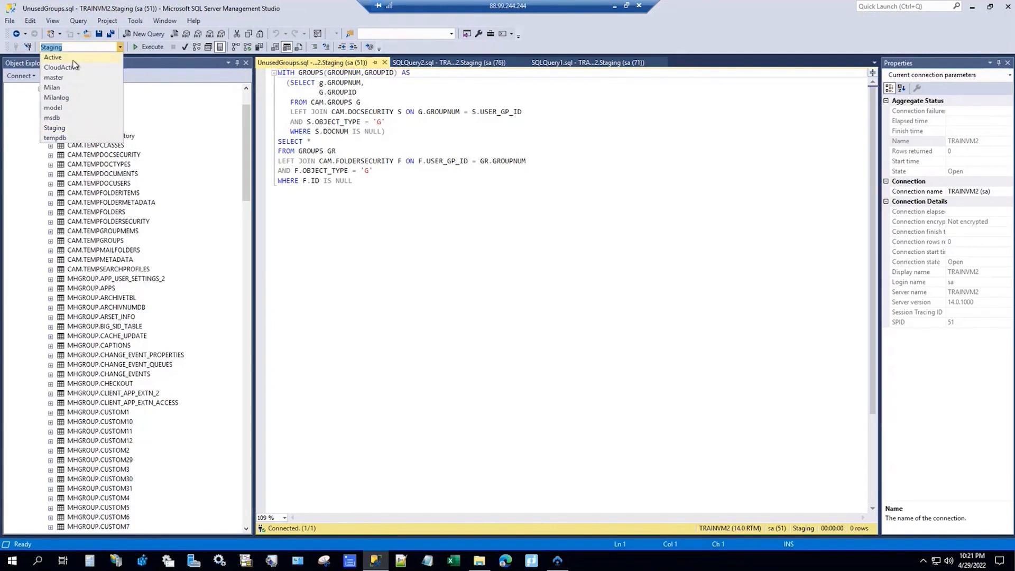
{"action": "left_click", "coordinate": [53, 57]}
{"action": "left_click", "coordinate": [148, 47]}
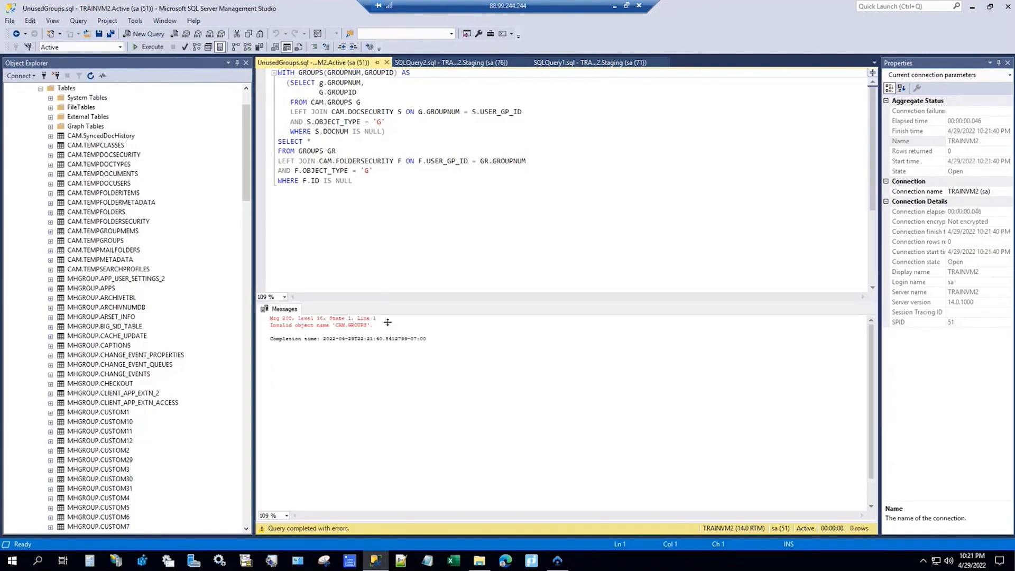
Step: Rerun UnusedGroups.sql on Staging, returning 130 groups, then return to the SQLQuery2 tab
{"action": "left_click", "coordinate": [120, 47]}
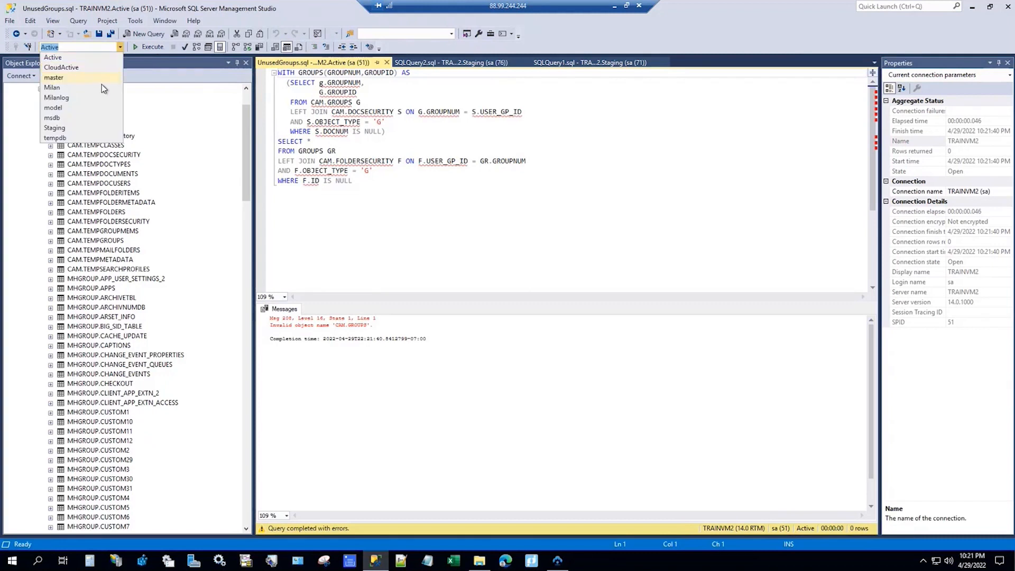
{"action": "left_click", "coordinate": [97, 128]}
{"action": "left_click", "coordinate": [149, 47]}
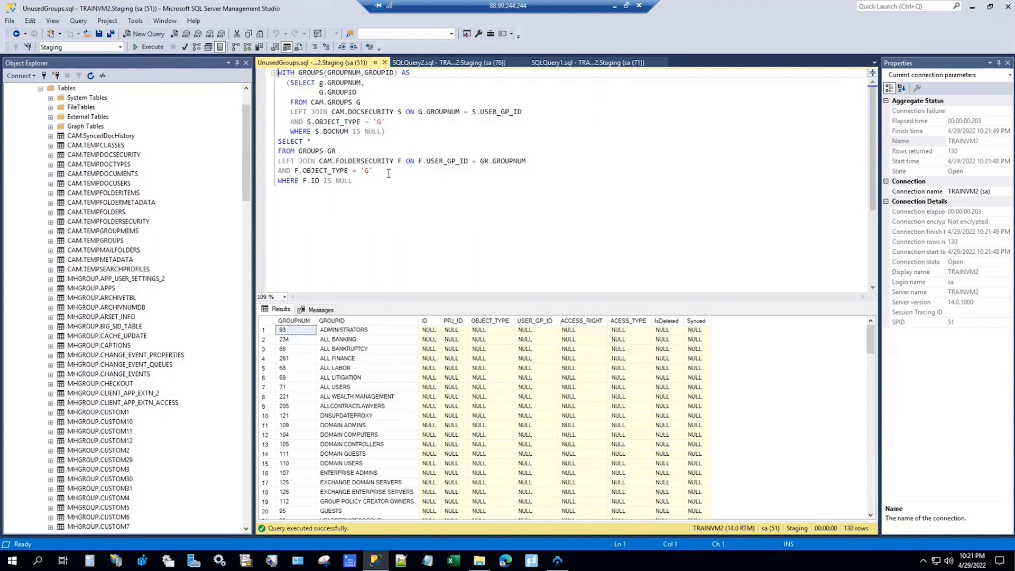
{"action": "left_click", "coordinate": [441, 64]}
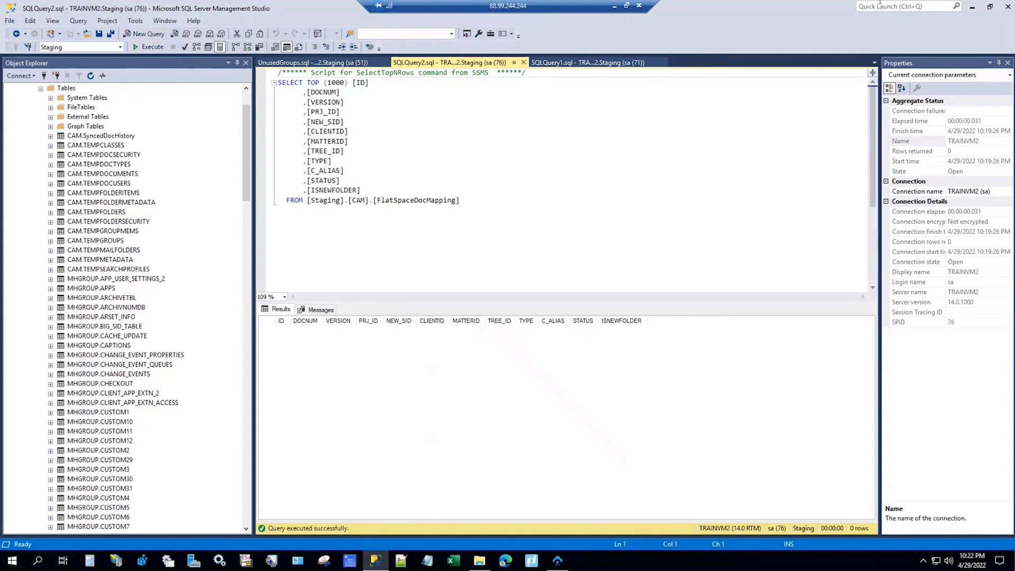
Step: Execute the Select MissingUsers.sql on Staging, reviewing the 3 users missing from DocUsers
{"action": "left_click", "coordinate": [972, 7]}
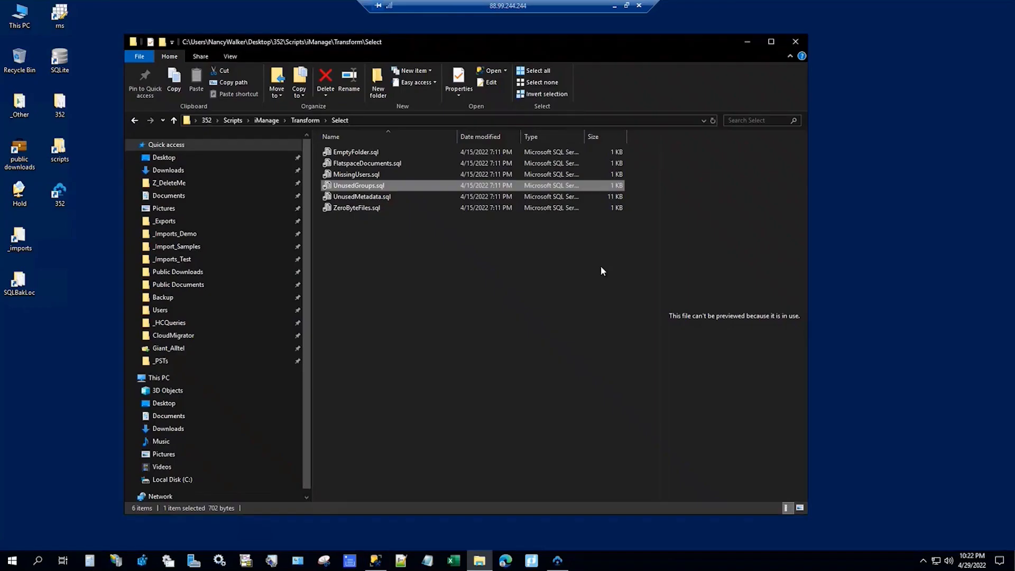
{"action": "left_click", "coordinate": [357, 175]}
{"action": "double_click", "coordinate": [358, 175]}
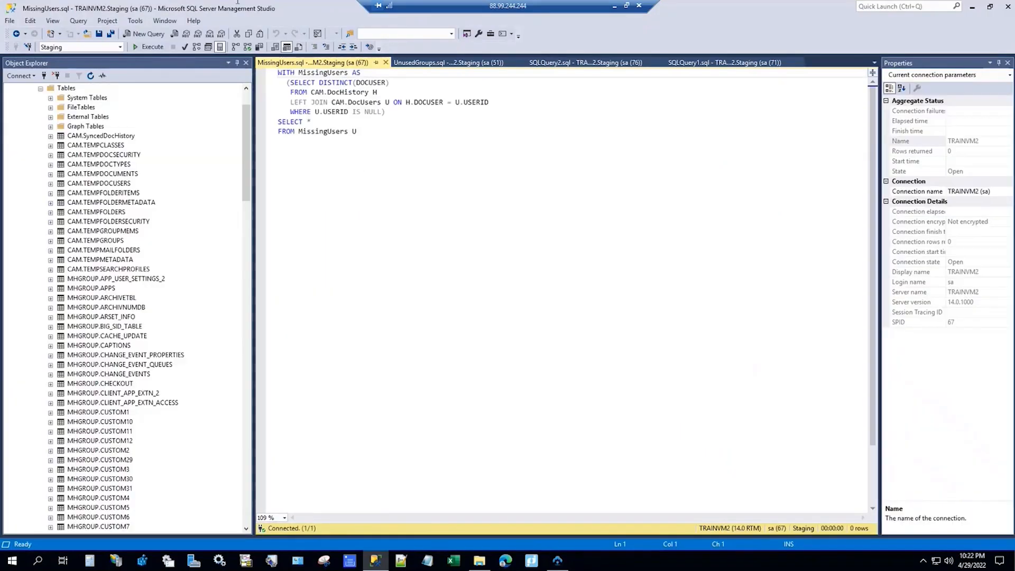
{"action": "left_click", "coordinate": [150, 48]}
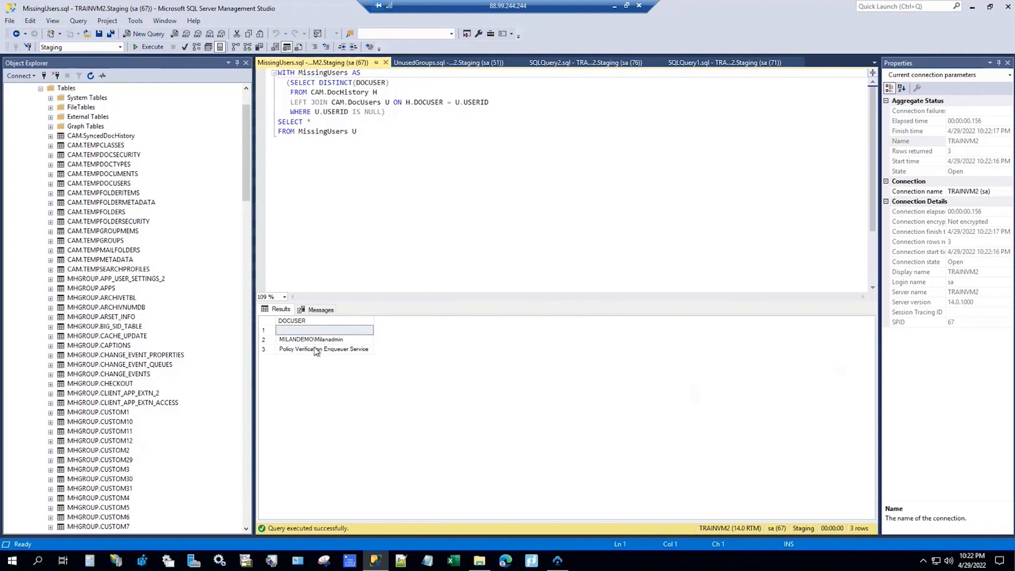
{"action": "left_click", "coordinate": [319, 329]}
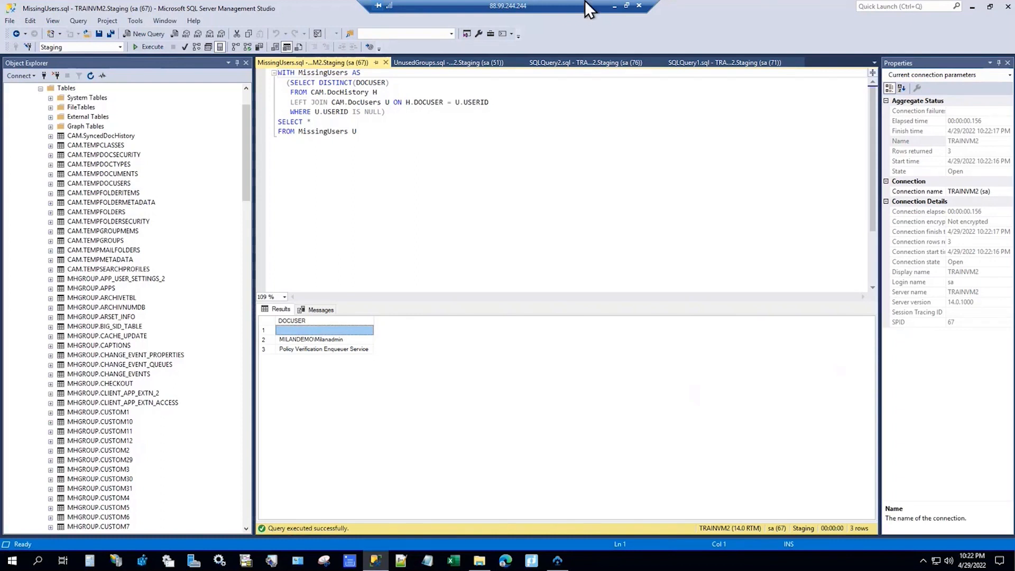
{"action": "left_click", "coordinate": [973, 11]}
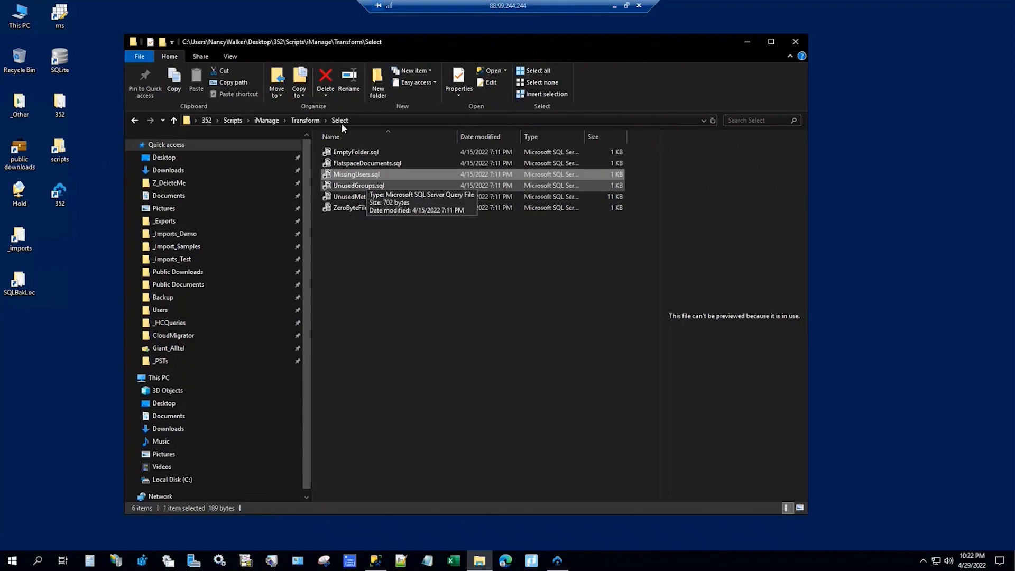
Step: Execute Transform\Update\MissingUsers.sql, inserting 3 rows into Staging's CAM.DocUsers
{"action": "left_click", "coordinate": [309, 120]}
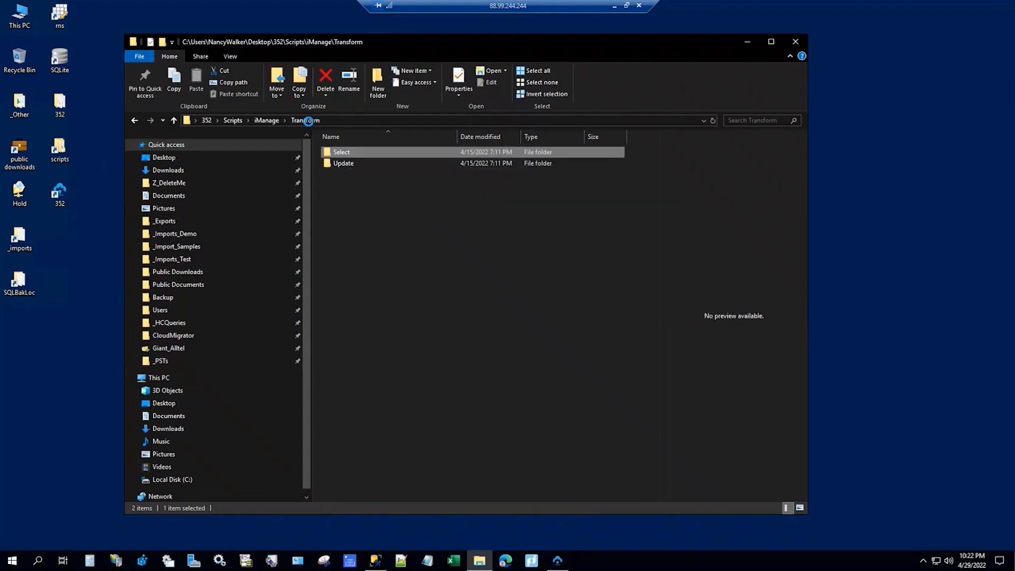
{"action": "double_click", "coordinate": [354, 164]}
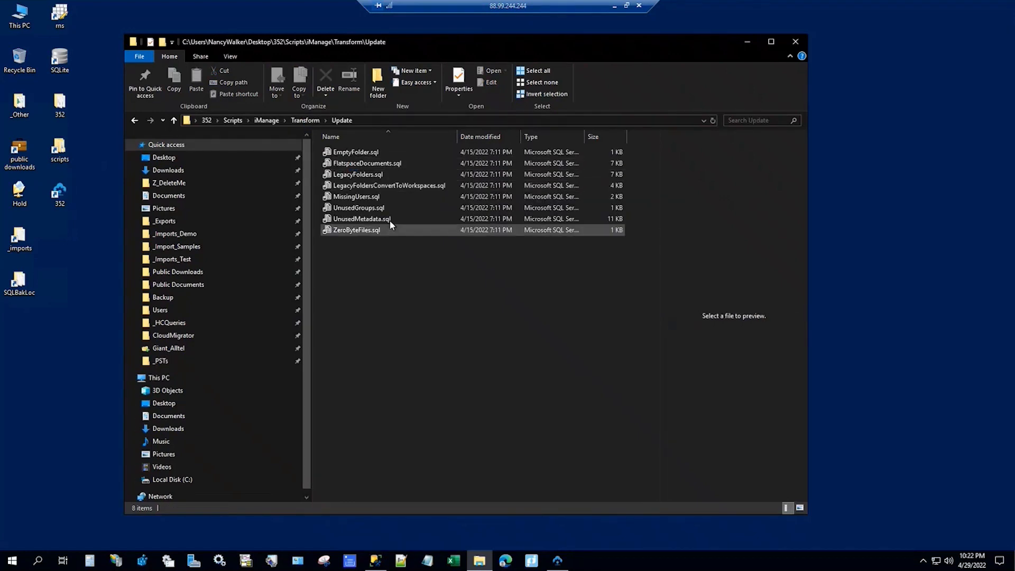
{"action": "right_click", "coordinate": [365, 198]}
{"action": "double_click", "coordinate": [353, 202]}
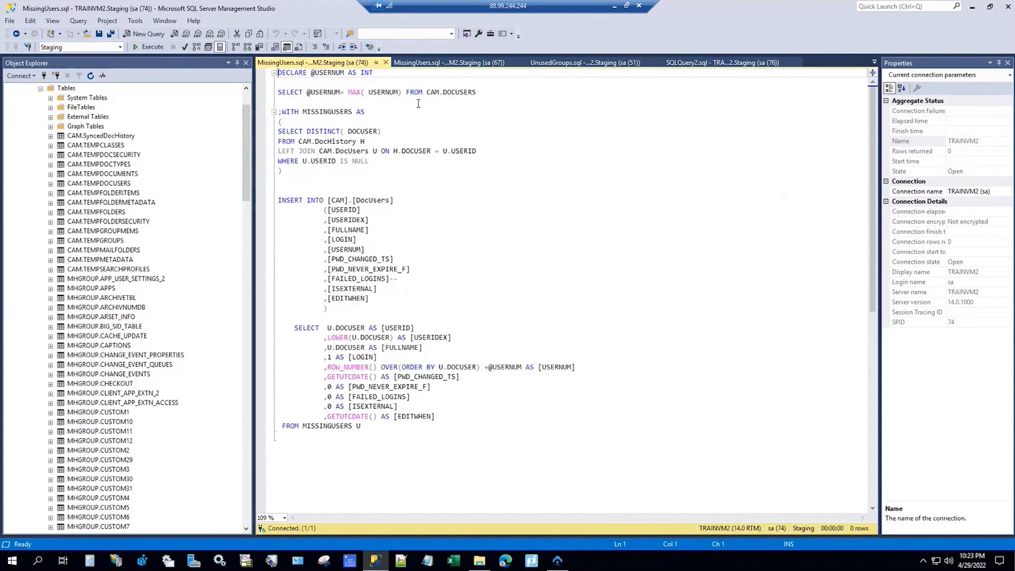
{"action": "left_click", "coordinate": [151, 47]}
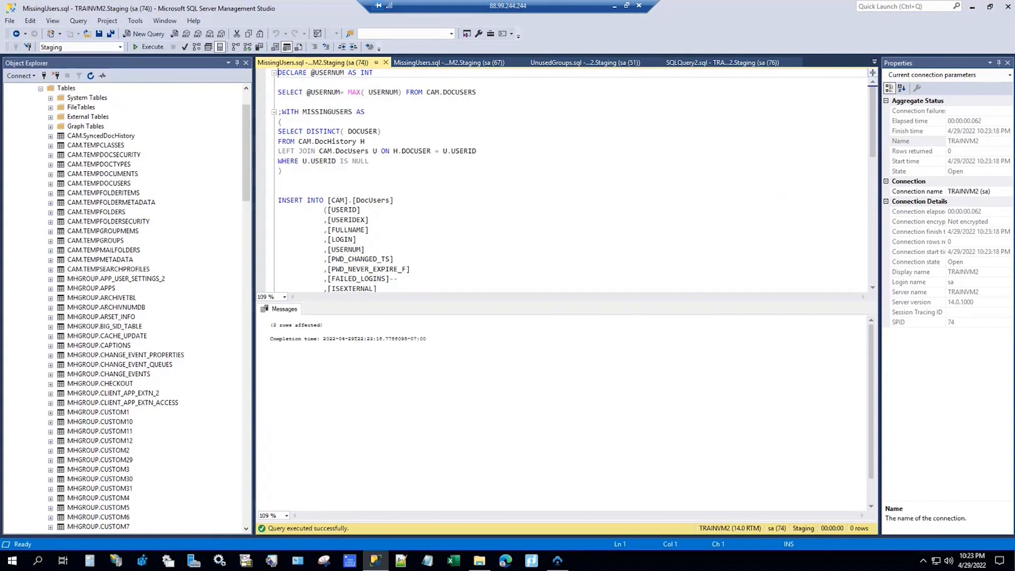
{"action": "left_click", "coordinate": [973, 8]}
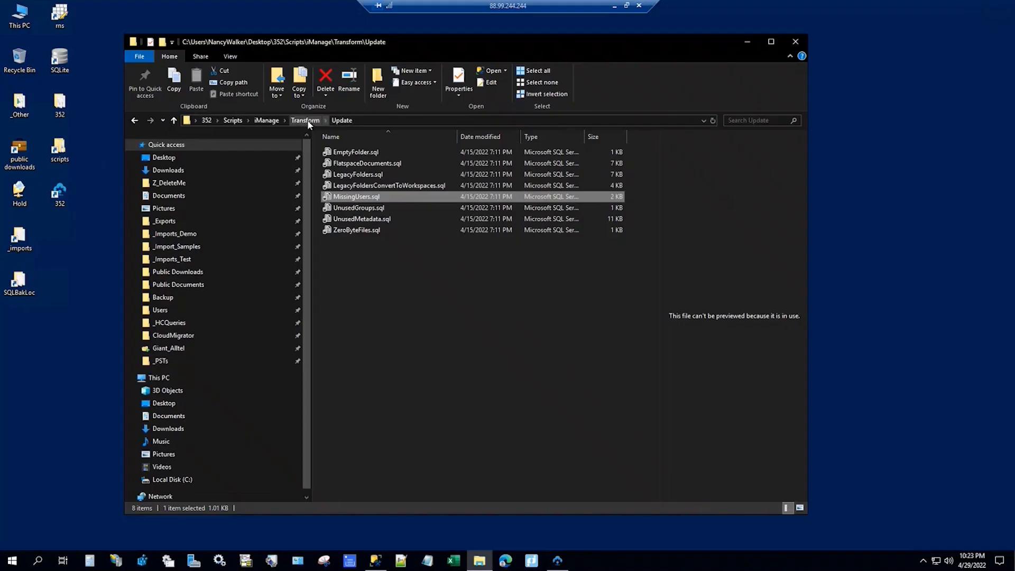
Step: Preview the FlatspaceDocuments, ZeroByteFiles, UnusedMetadata and missing-users SQL queries in Transform\Select
{"action": "left_click", "coordinate": [305, 120]}
{"action": "double_click", "coordinate": [339, 151]}
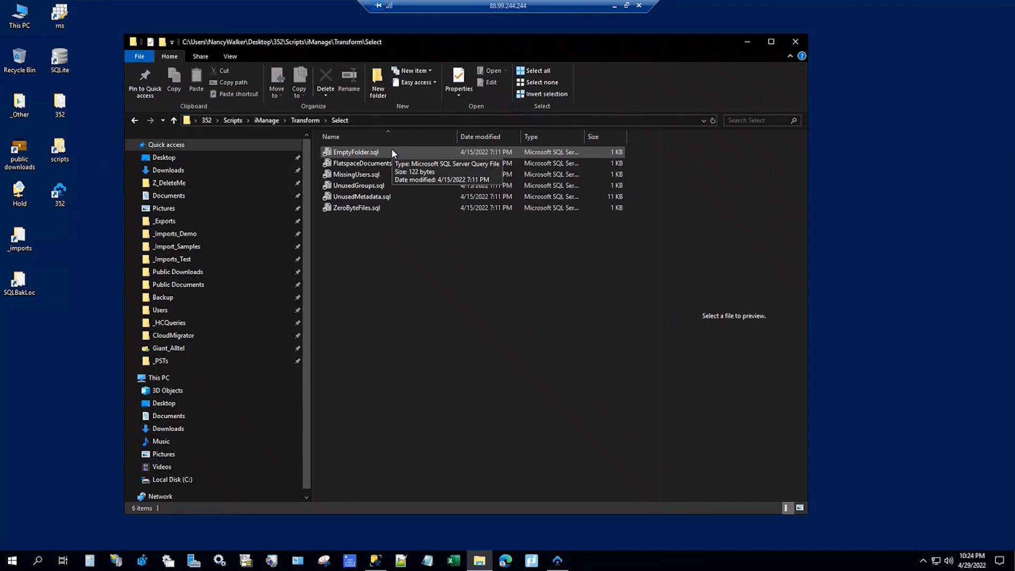
{"action": "left_click", "coordinate": [356, 167]}
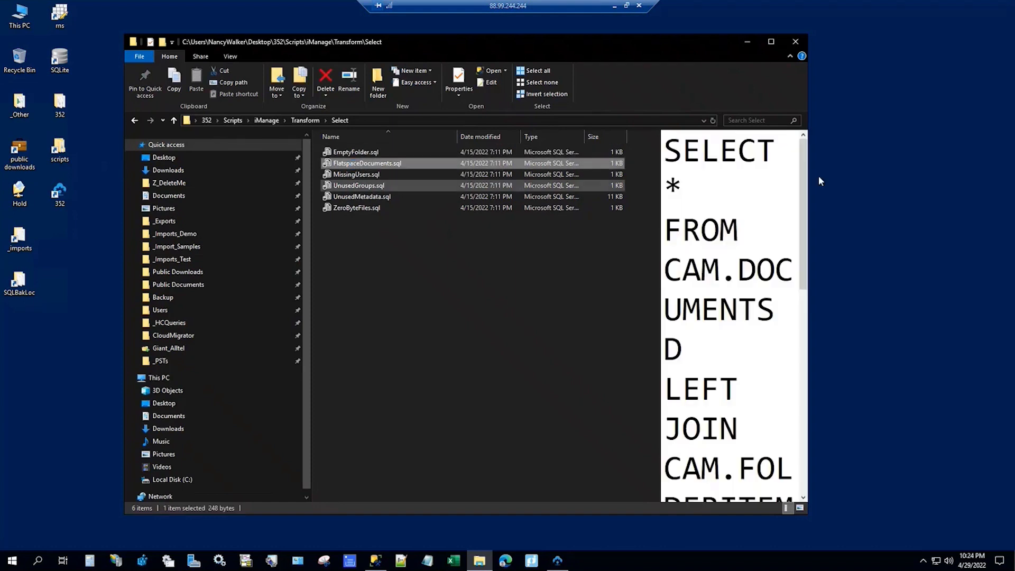
{"action": "key", "text": "super+Up"}
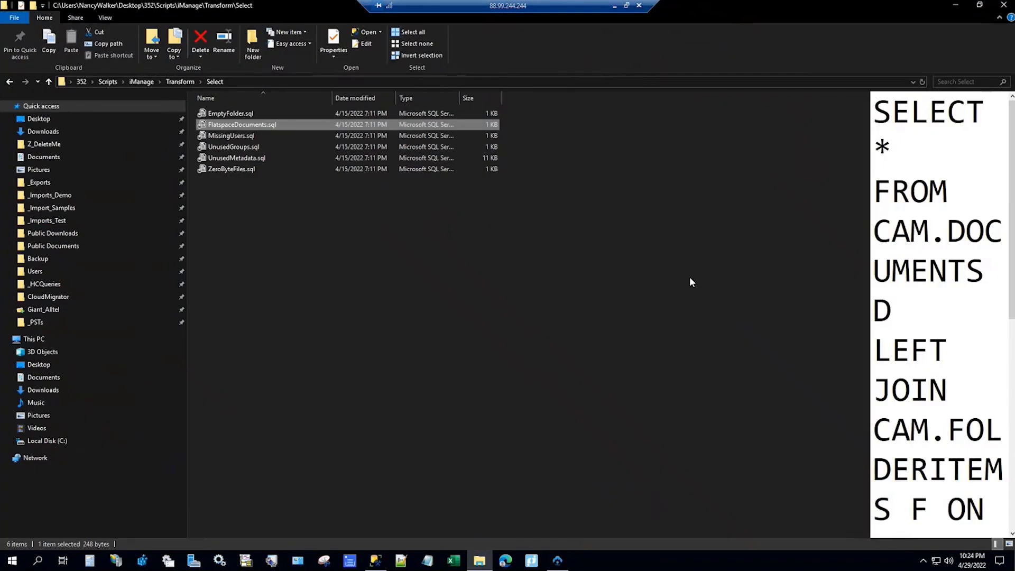
{"action": "left_click_drag", "start_coordinate": [871, 217], "coordinate": [497, 242]}
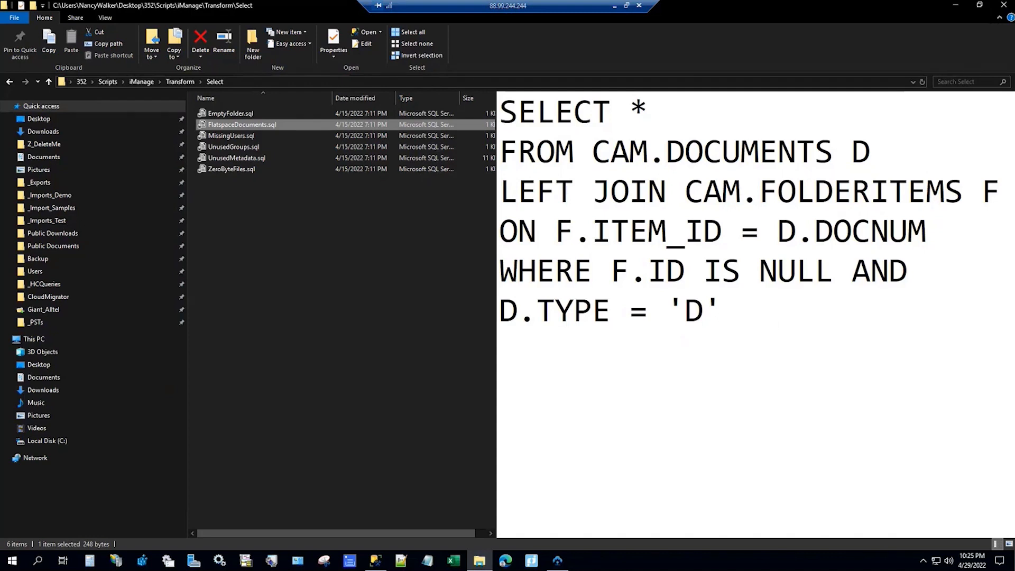
{"action": "left_click", "coordinate": [242, 169]}
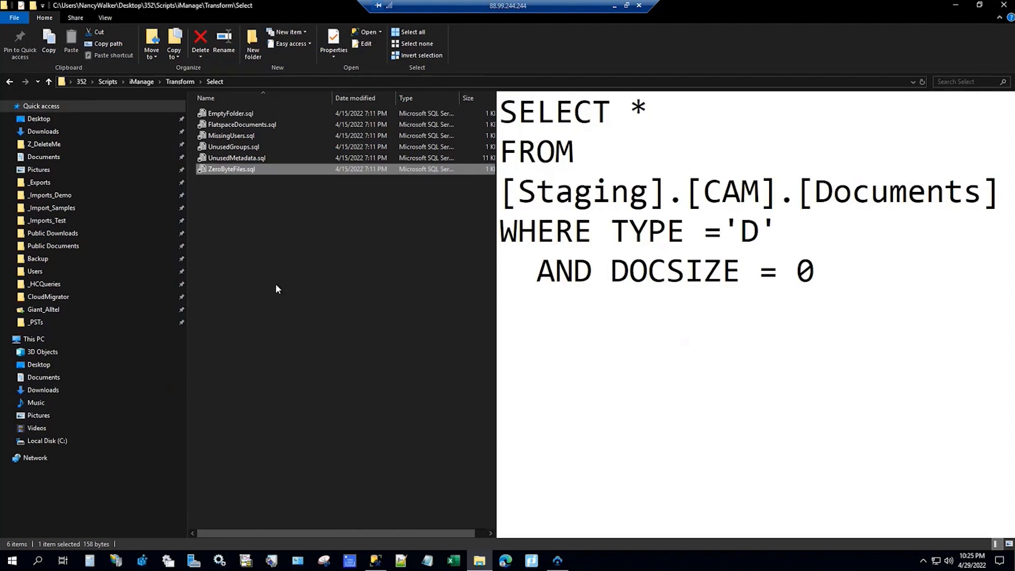
{"action": "left_click", "coordinate": [242, 158]}
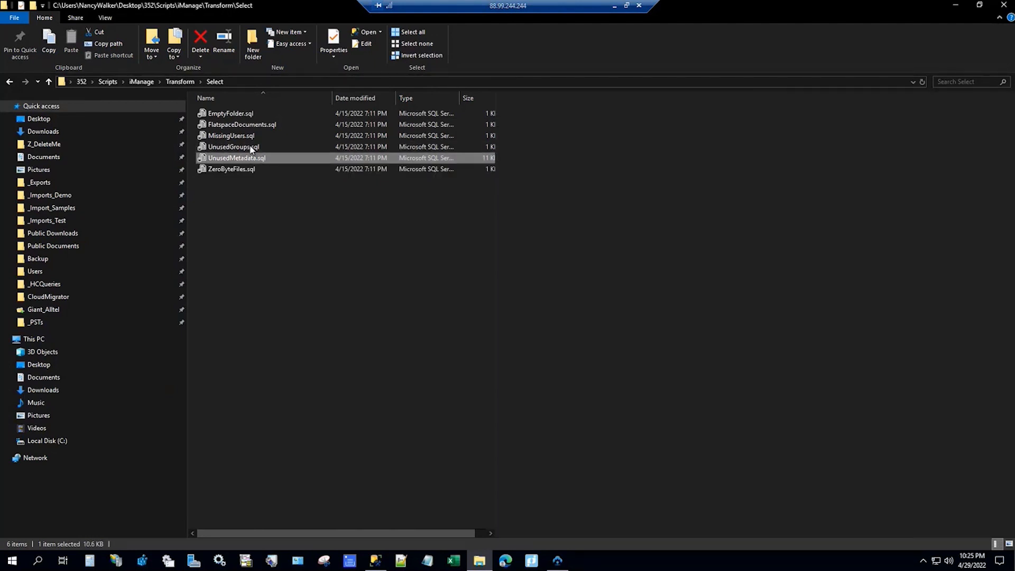
{"action": "left_click", "coordinate": [258, 146]}
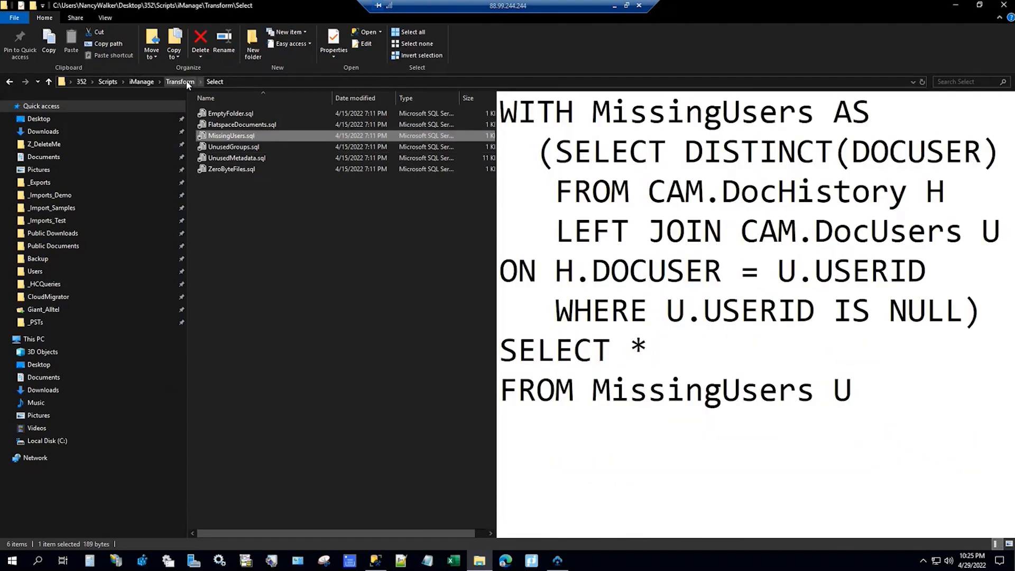
Step: Open the sibling Transform\Update scripts folder, then minimize Explorer
{"action": "left_click", "coordinate": [182, 81]}
{"action": "left_click", "coordinate": [221, 125]}
{"action": "double_click", "coordinate": [221, 125]}
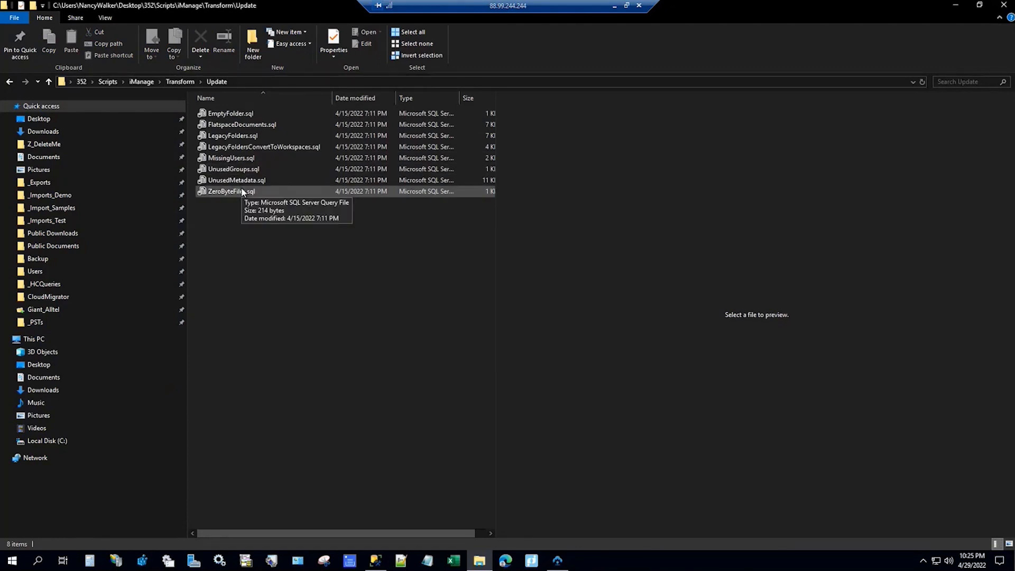
{"action": "left_click", "coordinate": [955, 6]}
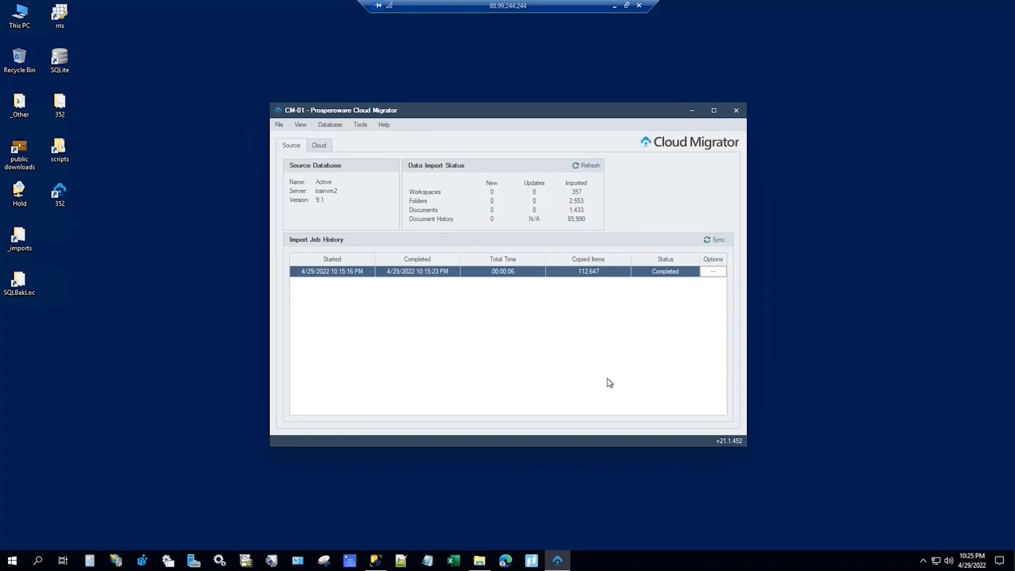
Step: Log in to iManage Work on server trainvm2 with Session authentication and the admin credentials
{"action": "left_click", "coordinate": [322, 146]}
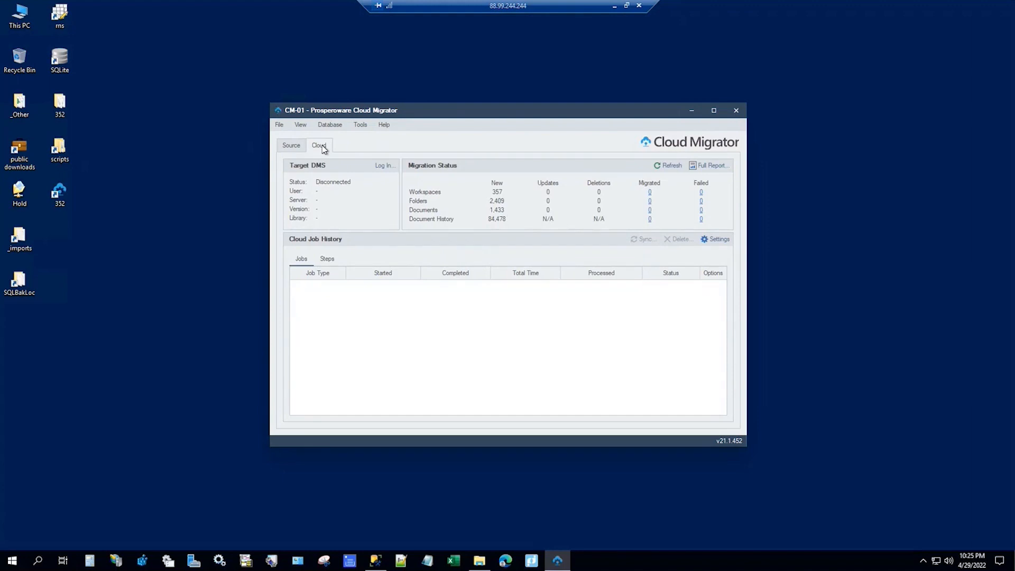
{"action": "left_click", "coordinate": [386, 166]}
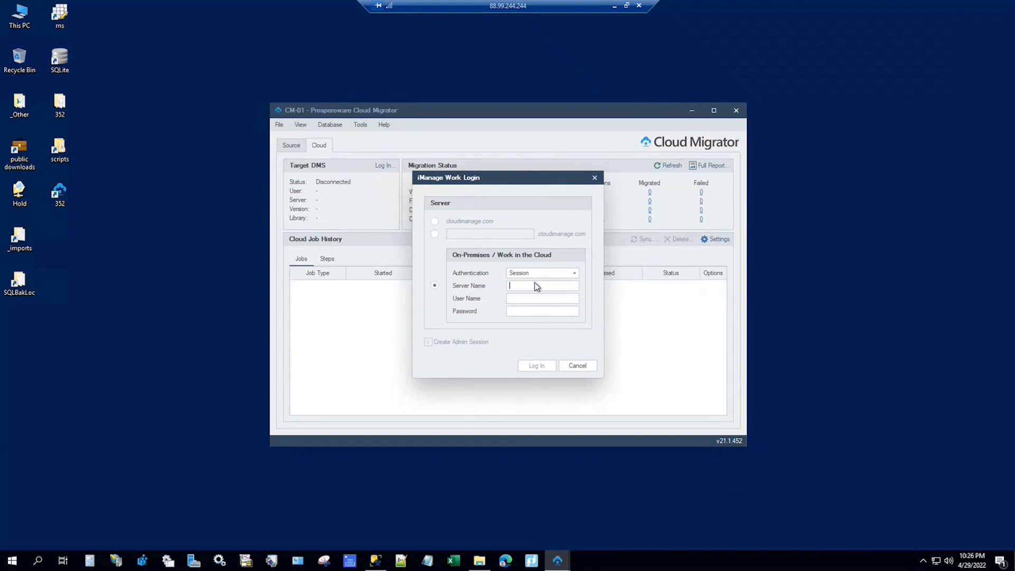
{"action": "left_click", "coordinate": [572, 273]}
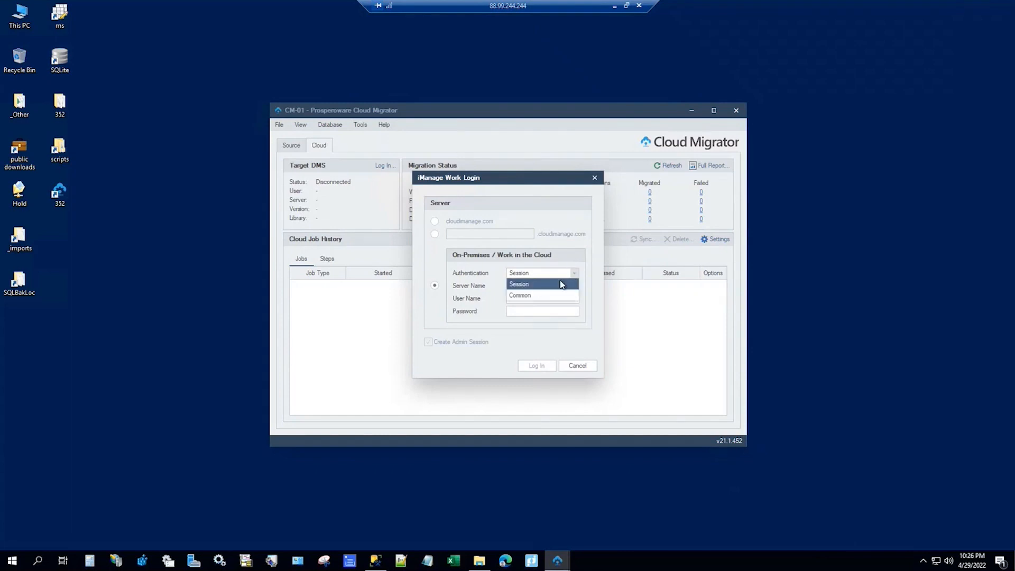
{"action": "left_click", "coordinate": [532, 286]}
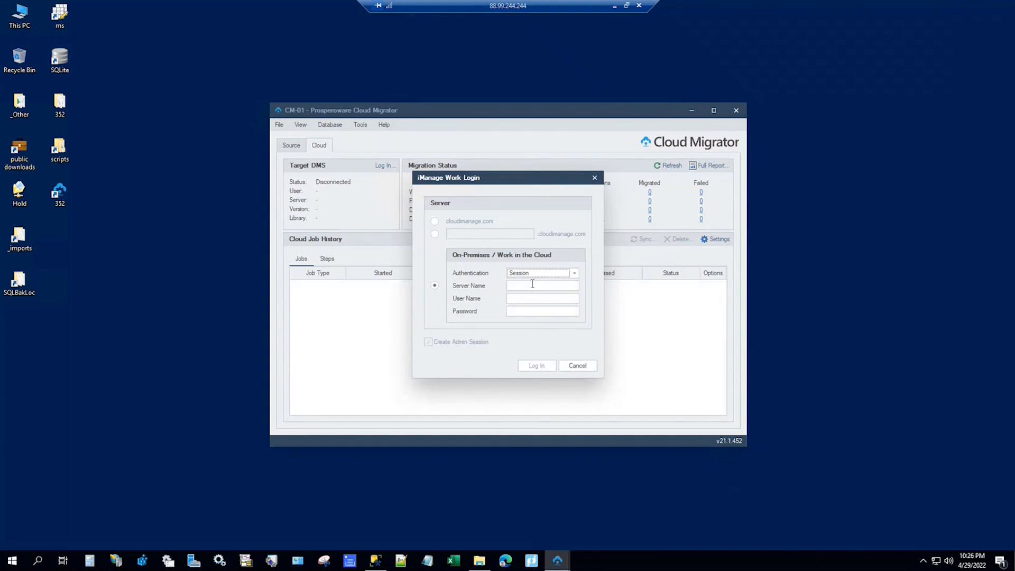
{"action": "left_click", "coordinate": [540, 288]}
{"action": "key", "text": "Tab"}
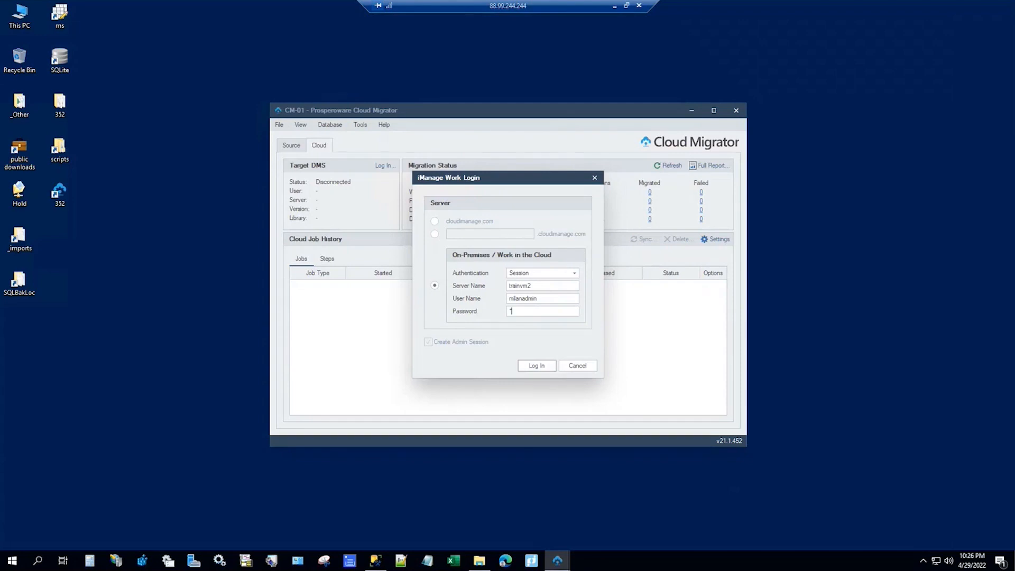
{"action": "key", "text": "BackSpace"}
{"action": "key", "text": "BackSpace"}
{"action": "key", "text": "BackSpace"}
{"action": "key", "text": "BackSpace"}
{"action": "key", "text": "BackSpace"}
{"action": "key", "text": "BackSpace"}
{"action": "key", "text": "BackSpace"}
{"action": "key", "text": "BackSpace"}
{"action": "key", "text": "BackSpace"}
{"action": "key", "text": "BackSpace"}
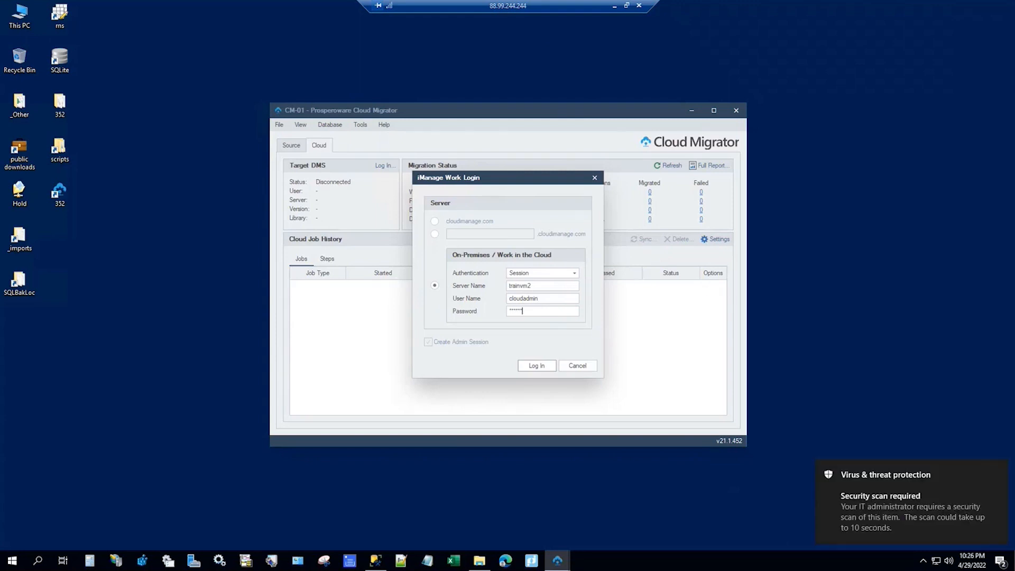
{"action": "left_click", "coordinate": [535, 364]}
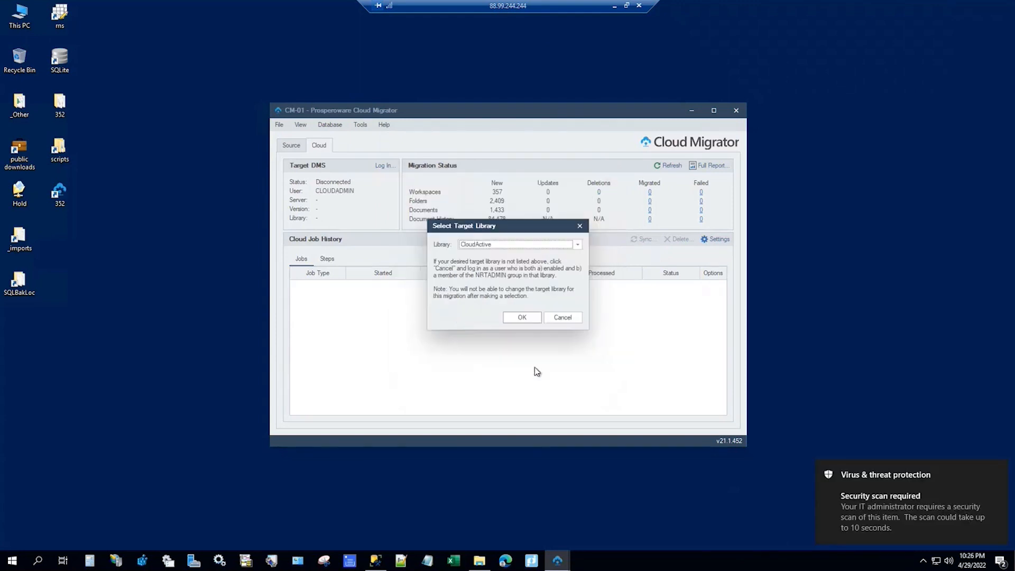
Step: Choose CloudActive as the target library and confirm it
{"action": "left_click", "coordinate": [506, 245]}
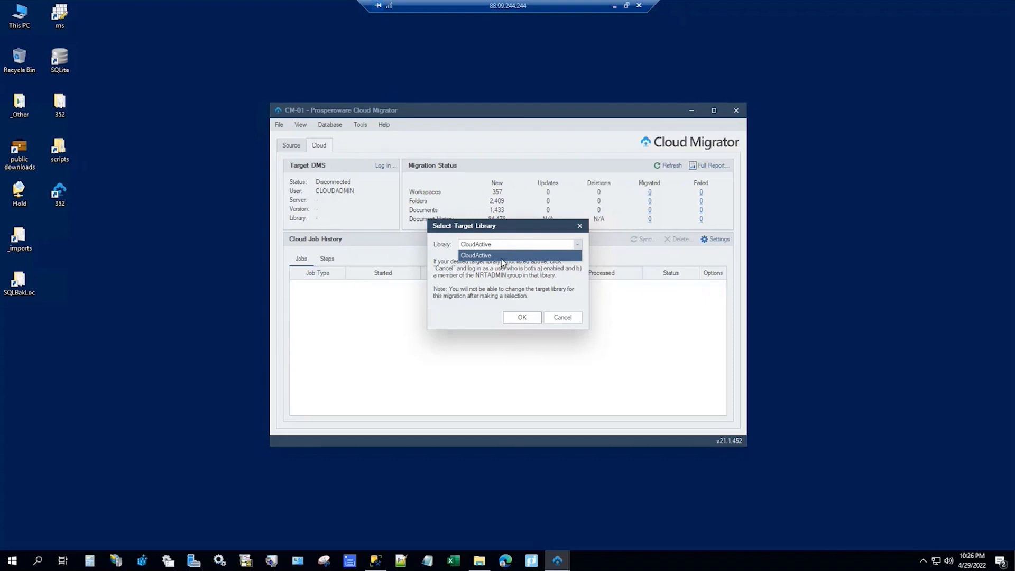
{"action": "left_click", "coordinate": [505, 256]}
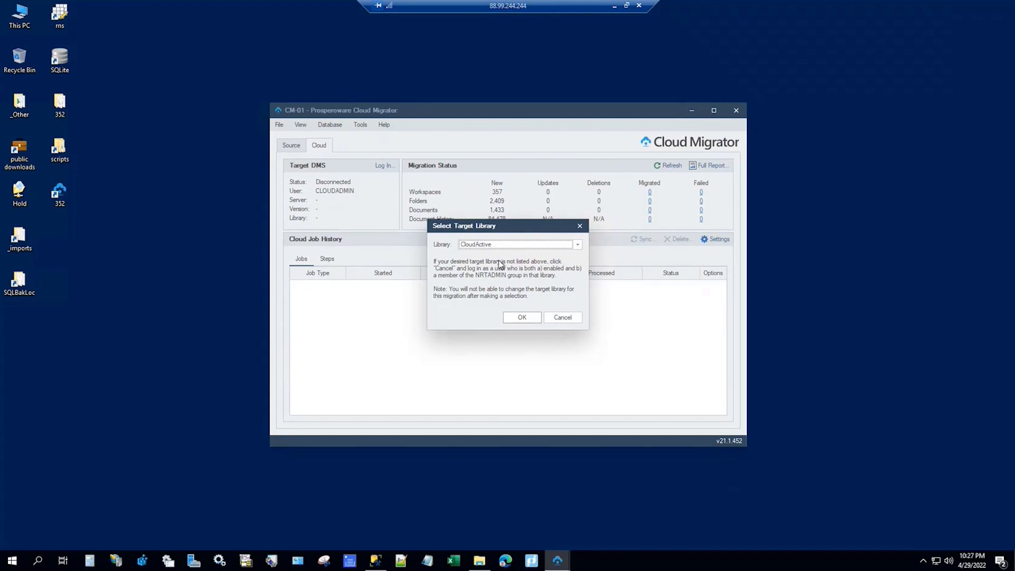
{"action": "left_click", "coordinate": [522, 317]}
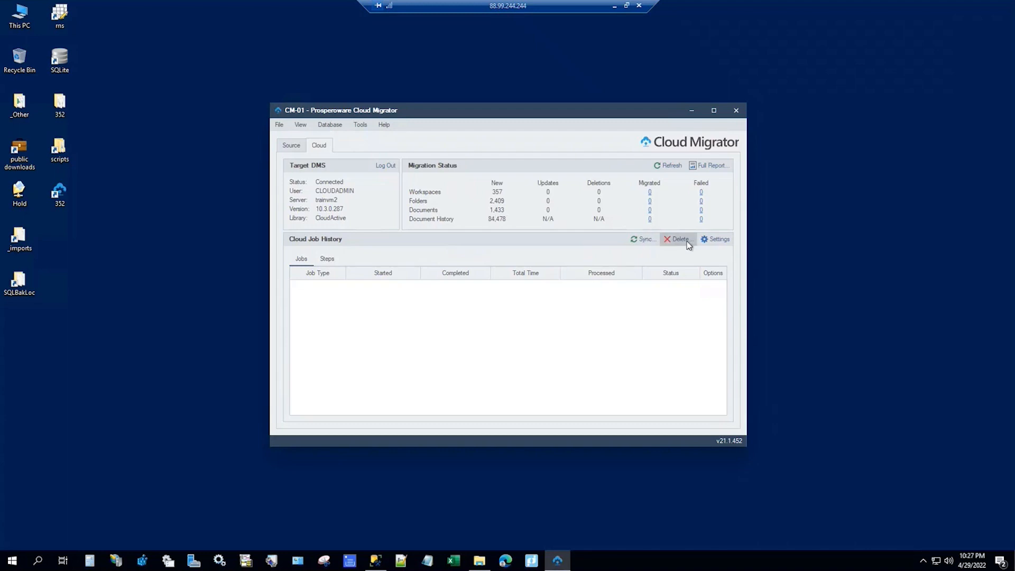
Step: Set the cloud sync Quick Select to Validated Fields/Users/Groups, checking Metadata, Class, Type, User and Group
{"action": "left_click", "coordinate": [720, 241]}
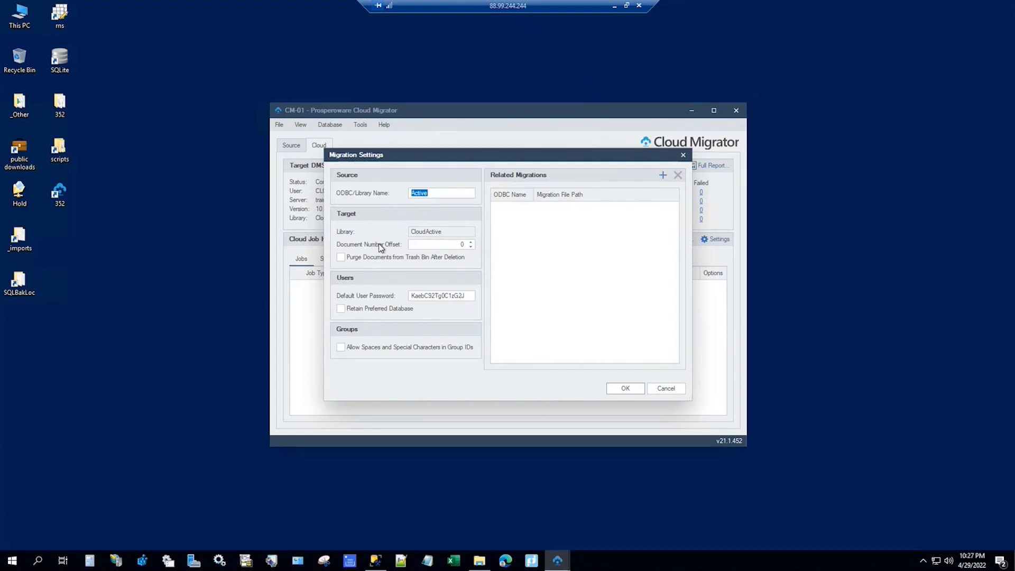
{"action": "left_click", "coordinate": [665, 391]}
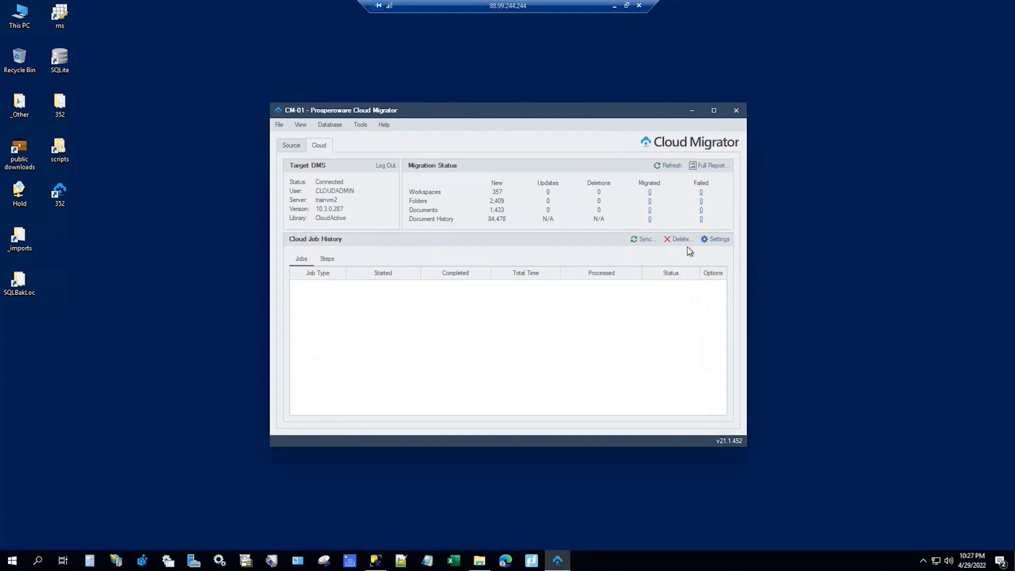
{"action": "left_click", "coordinate": [637, 241]}
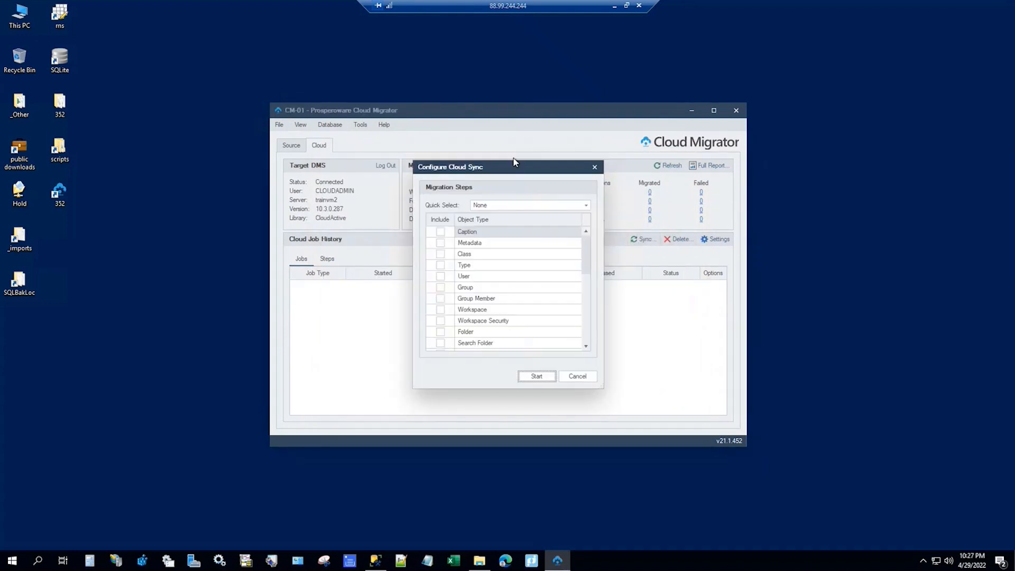
{"action": "left_click_drag", "start_coordinate": [507, 160], "coordinate": [516, 26]}
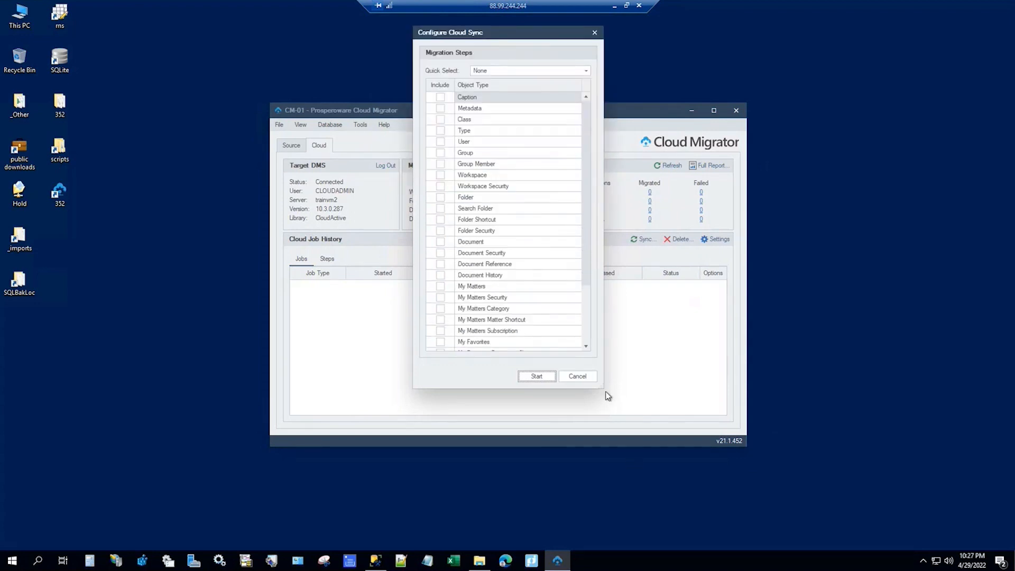
{"action": "left_click_drag", "start_coordinate": [605, 390], "coordinate": [627, 511]}
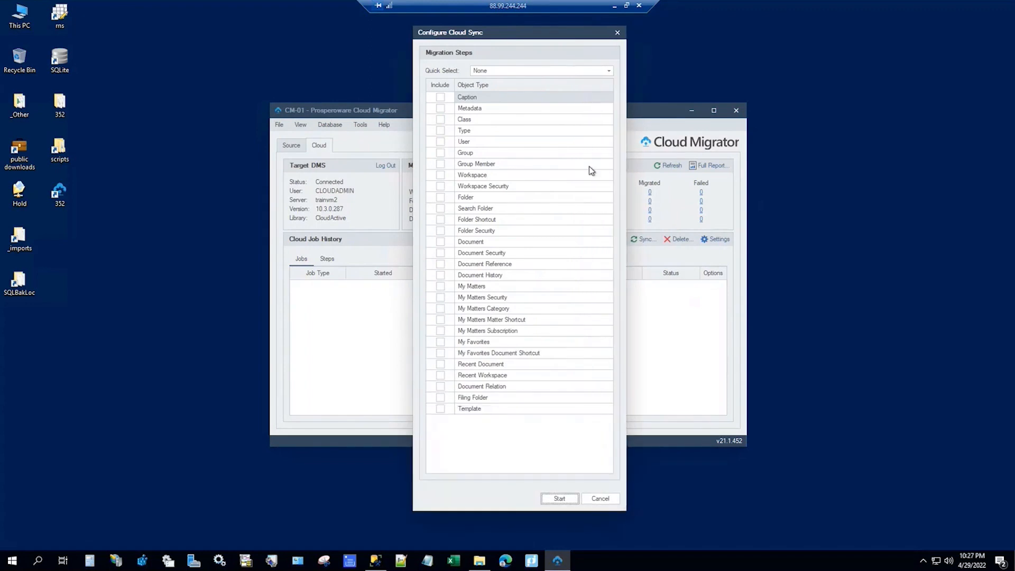
{"action": "left_click", "coordinate": [609, 72]}
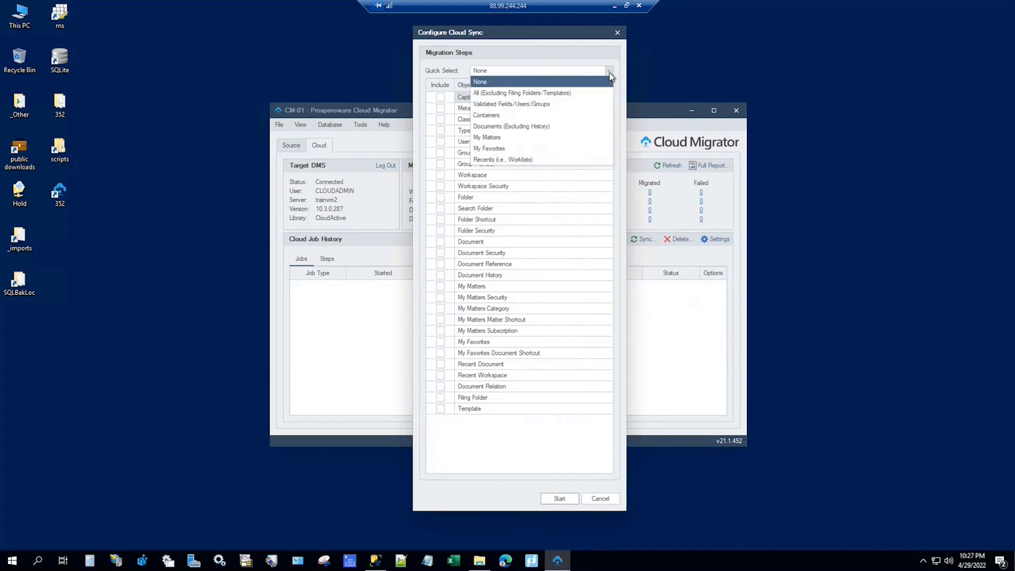
{"action": "left_click", "coordinate": [514, 105]}
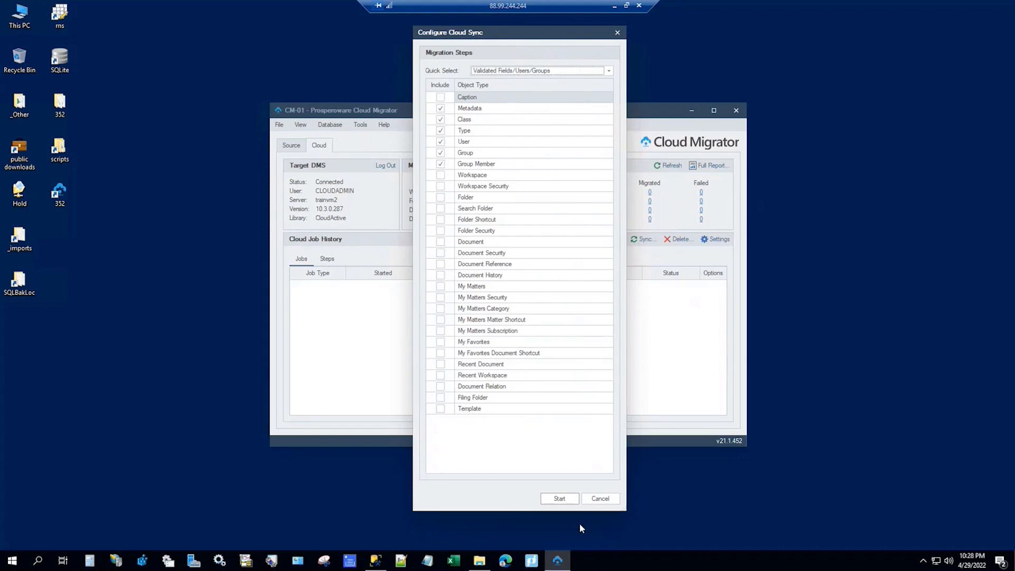
Step: Start the fields, users and groups sync and let it complete with 3,369 items processed
{"action": "left_click", "coordinate": [561, 499]}
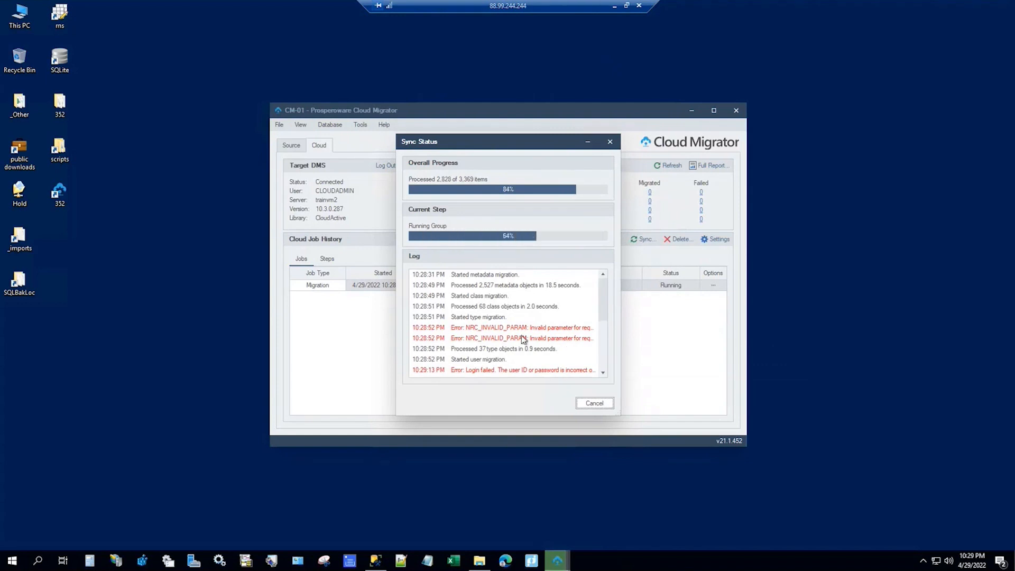
{"action": "left_click_drag", "start_coordinate": [603, 317], "coordinate": [730, 505]}
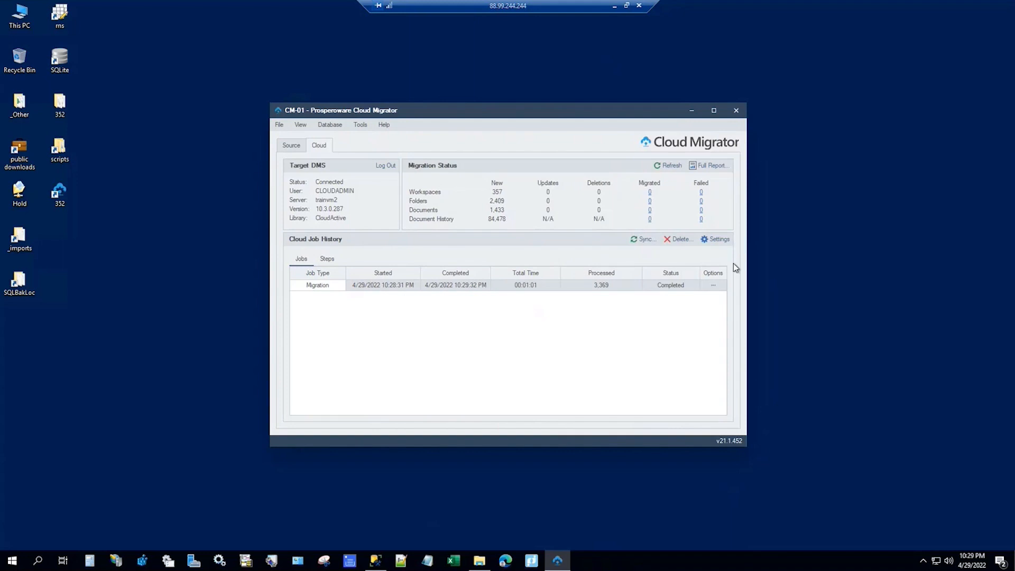
Step: Open the job's processed Class items and filter them to show only Skipped items
{"action": "left_click", "coordinate": [330, 263]}
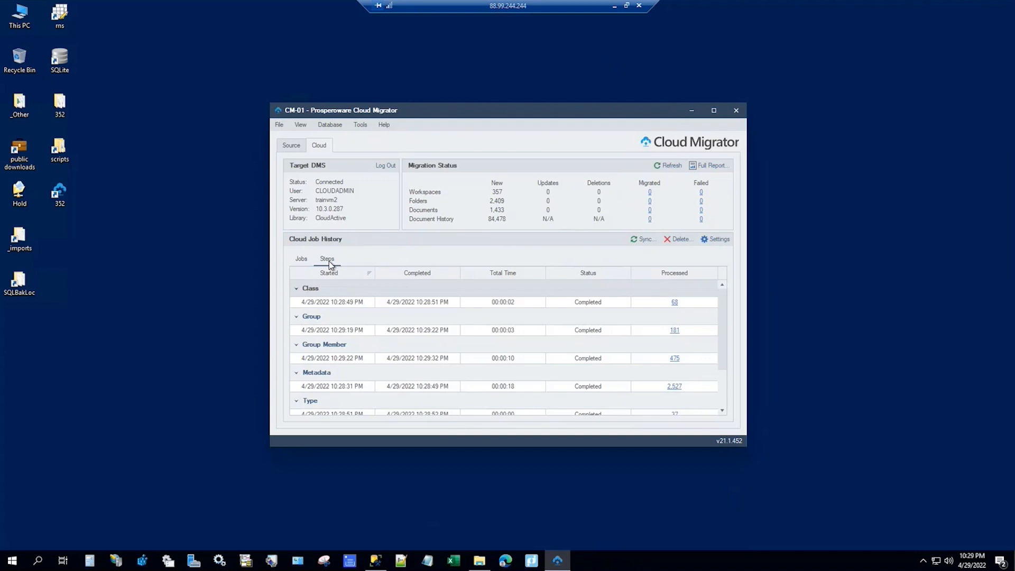
{"action": "left_click", "coordinate": [675, 303]}
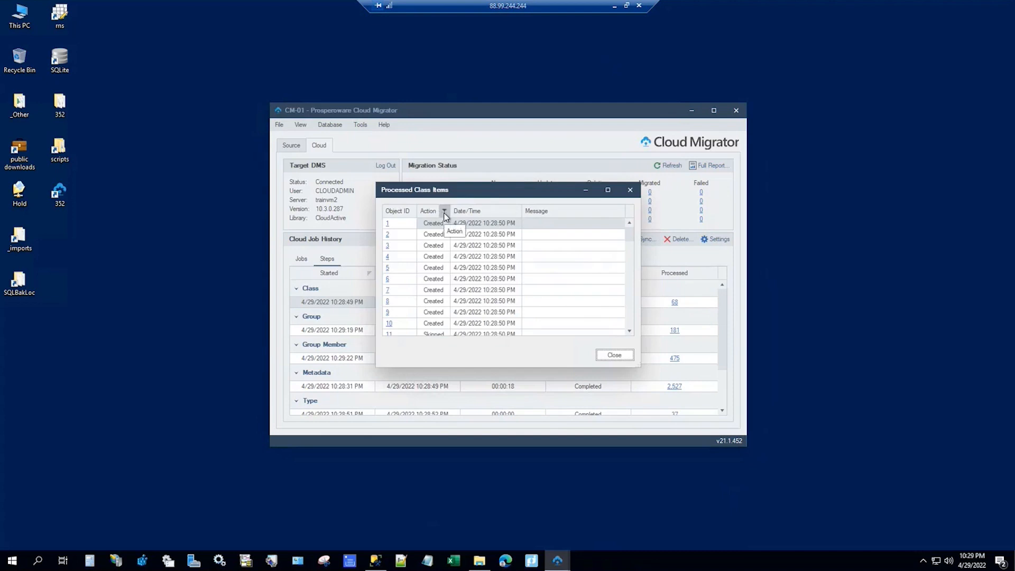
{"action": "left_click", "coordinate": [444, 211]}
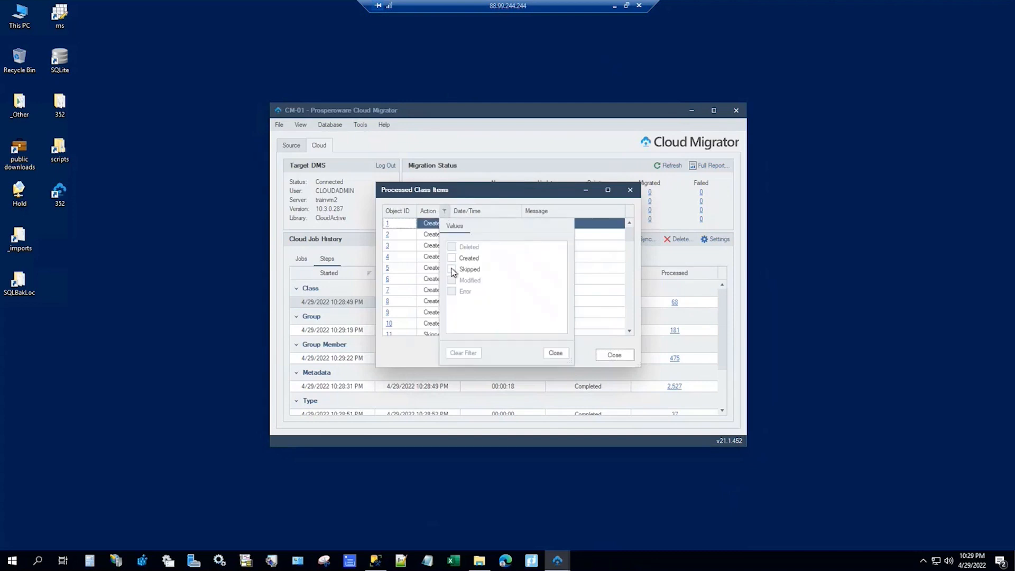
{"action": "left_click", "coordinate": [451, 269]}
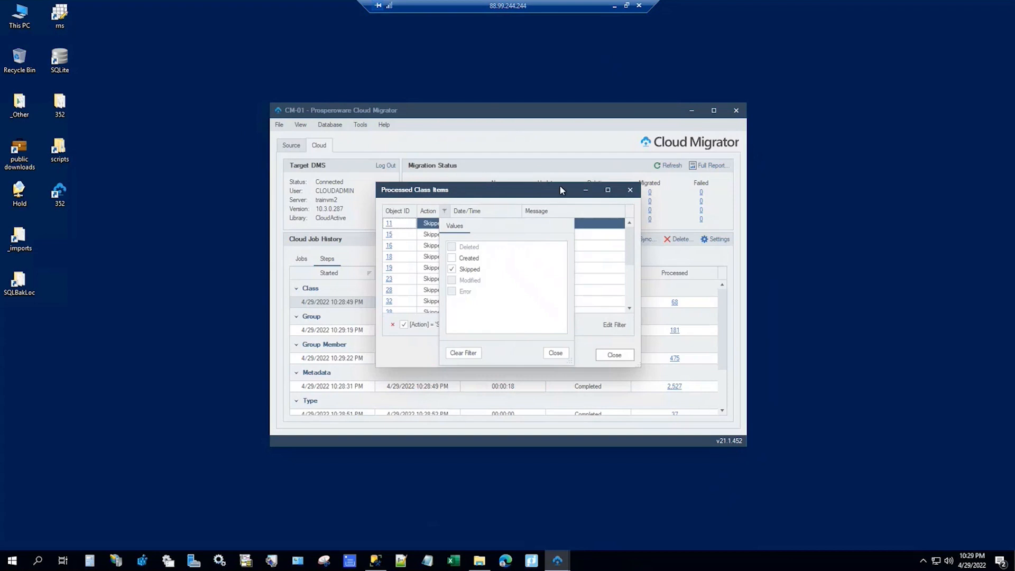
{"action": "left_click", "coordinate": [564, 350]}
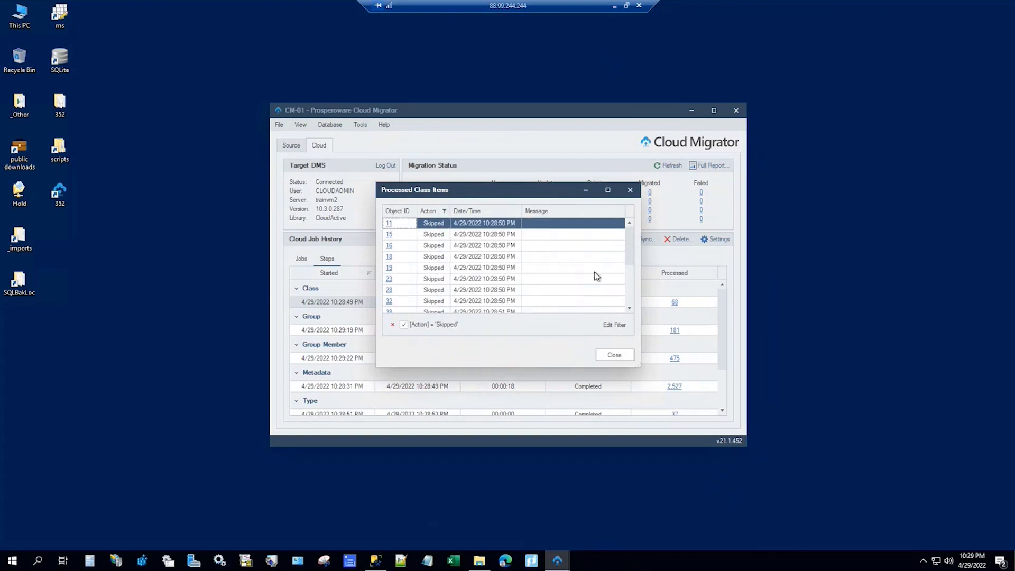
Step: Review skipped class 11's properties and migration history, then close both dialogs
{"action": "left_click", "coordinate": [392, 226]}
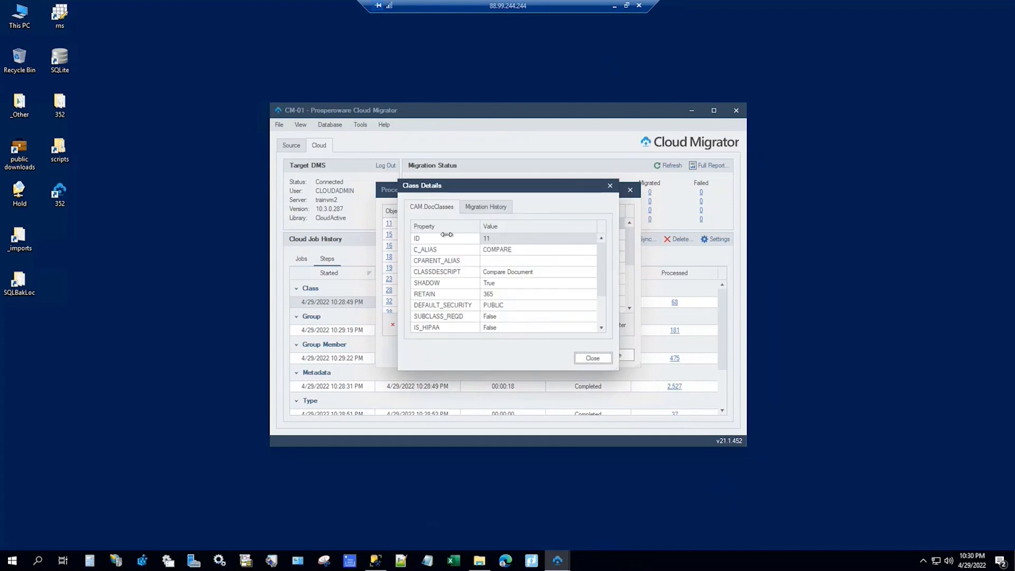
{"action": "scroll", "coordinate": [556, 278], "scroll_direction": "down", "scroll_amount": 1}
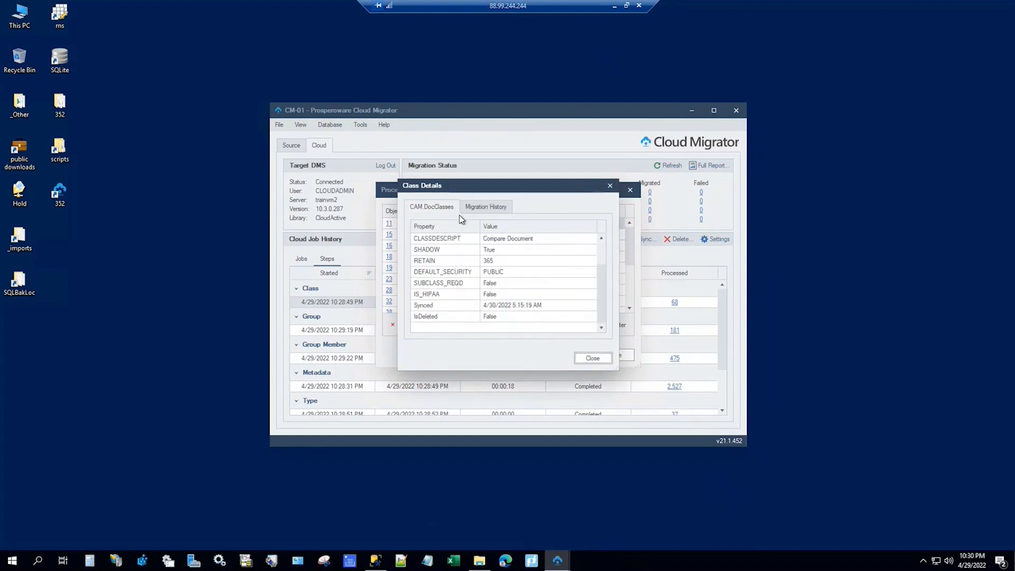
{"action": "left_click", "coordinate": [478, 209]}
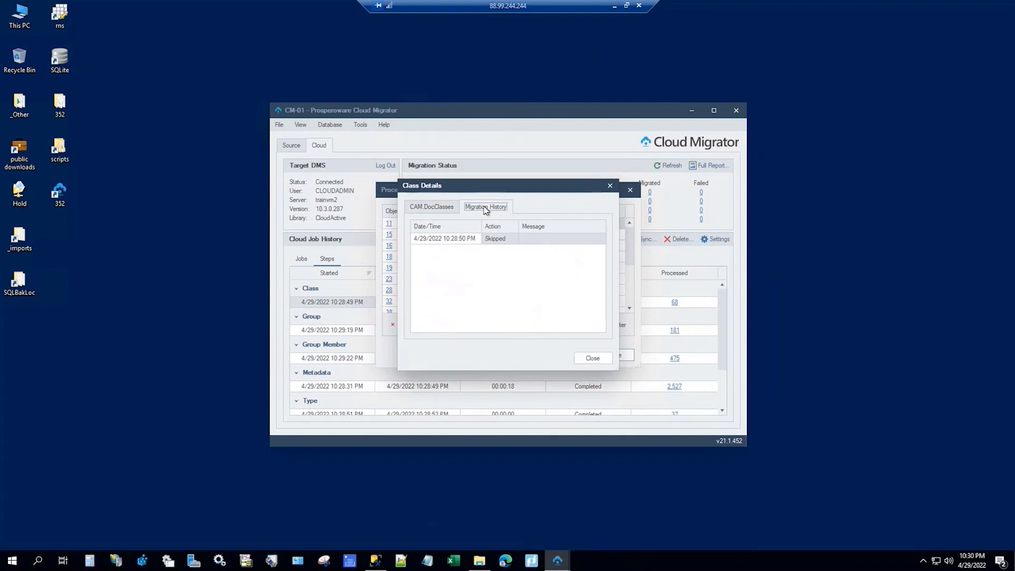
{"action": "left_click", "coordinate": [610, 186]}
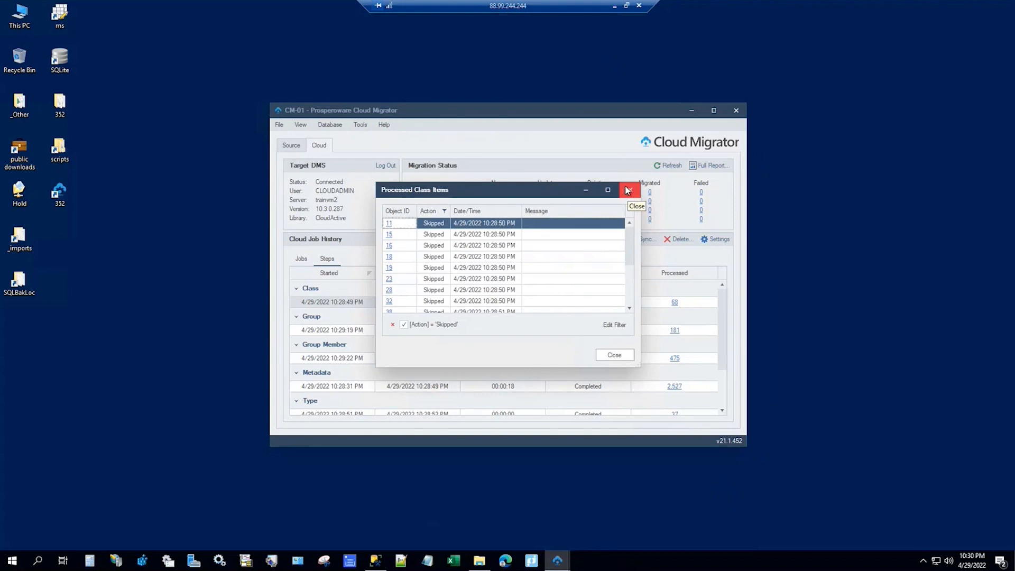
{"action": "left_click", "coordinate": [628, 192]}
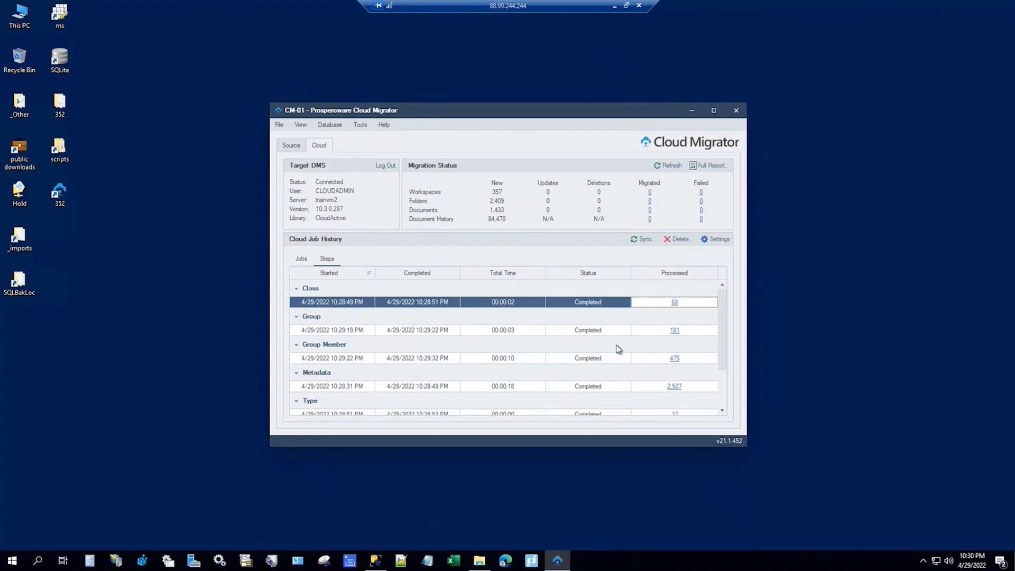
{"action": "left_click", "coordinate": [674, 386]}
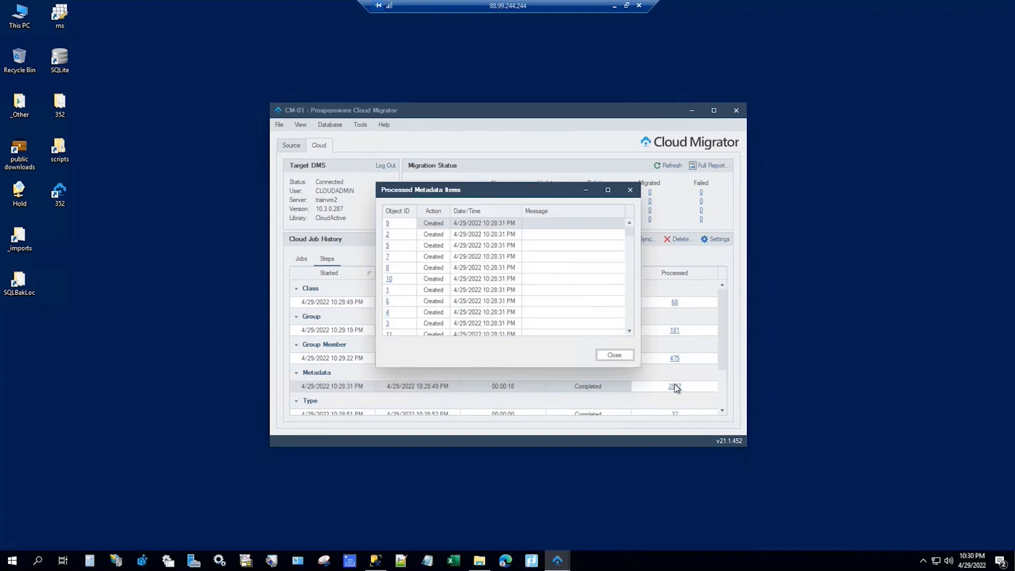
{"action": "left_click", "coordinate": [445, 211]}
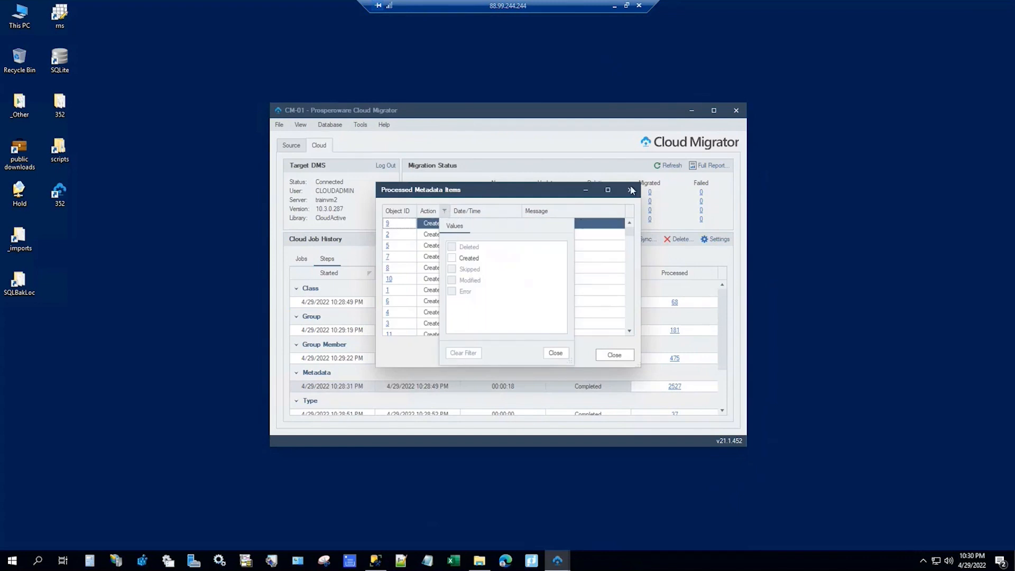
{"action": "left_click", "coordinate": [630, 192]}
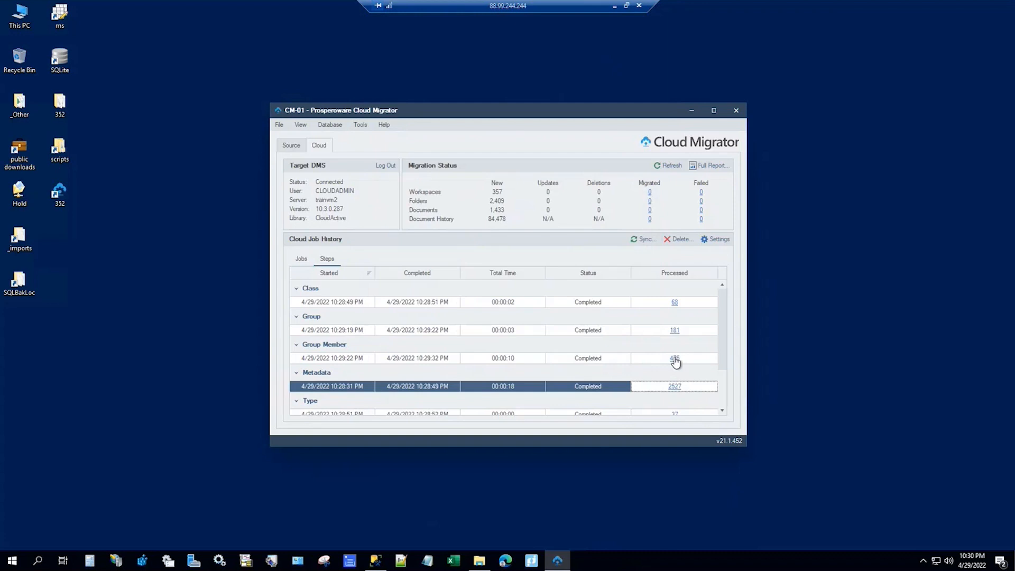
{"action": "left_click", "coordinate": [677, 415]}
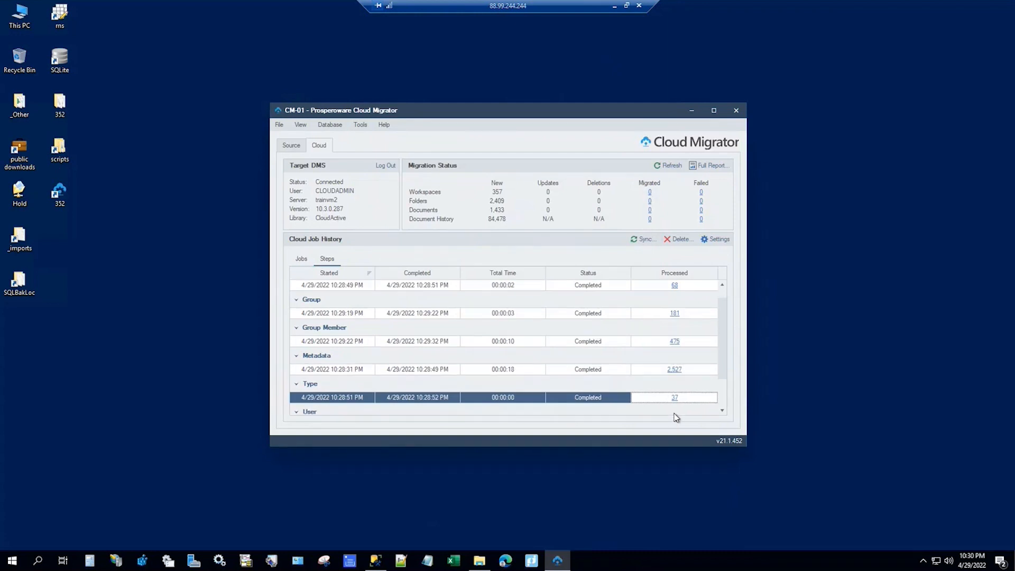
{"action": "left_click", "coordinate": [675, 400]}
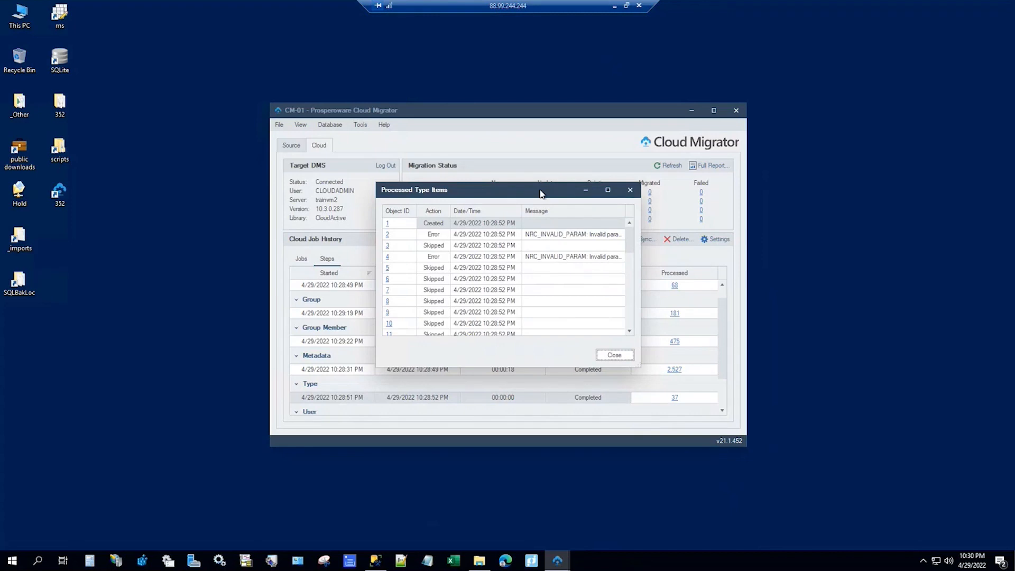
{"action": "left_click", "coordinate": [387, 236]}
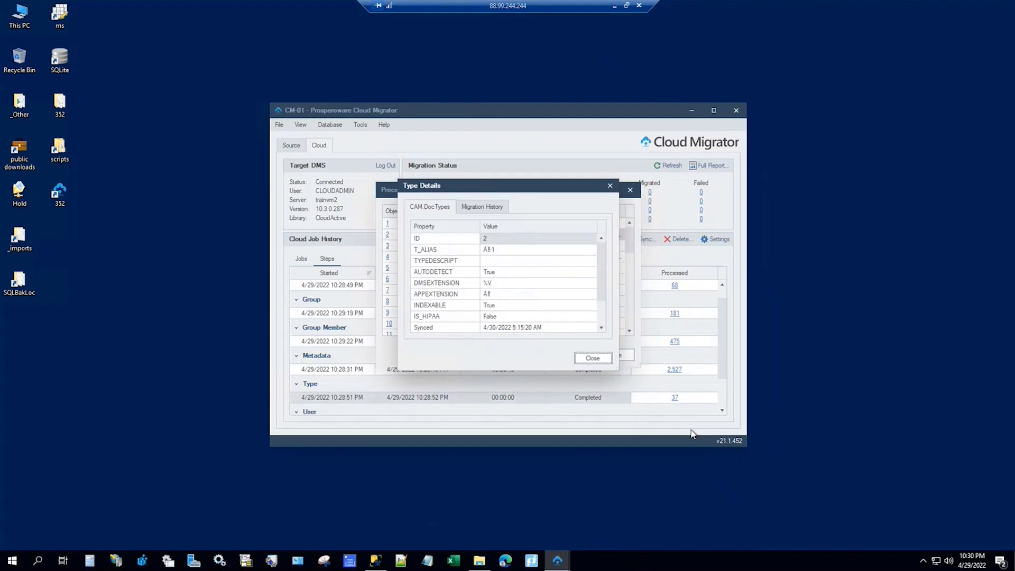
{"action": "left_click", "coordinate": [505, 295]}
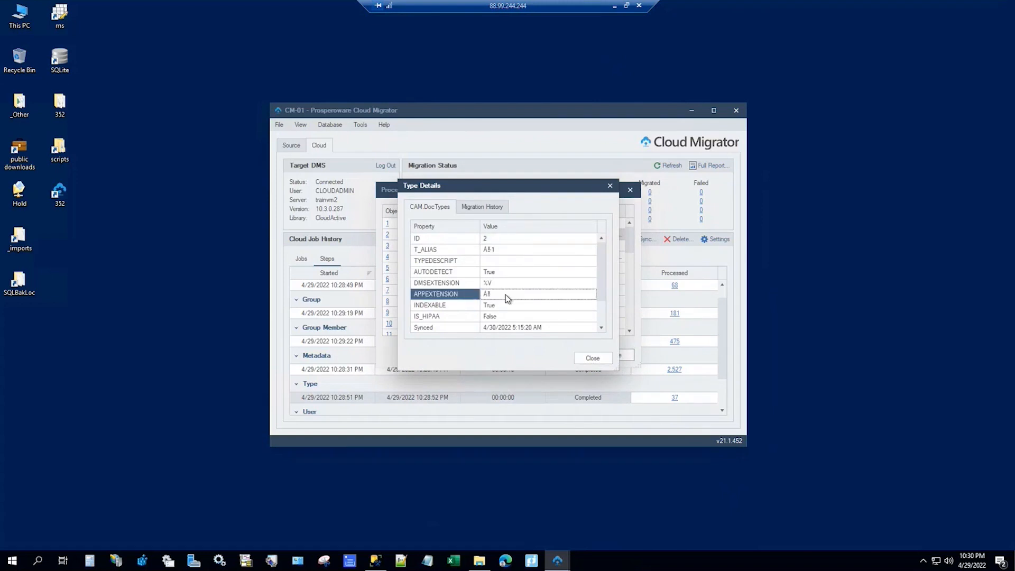
{"action": "left_click", "coordinate": [509, 243]}
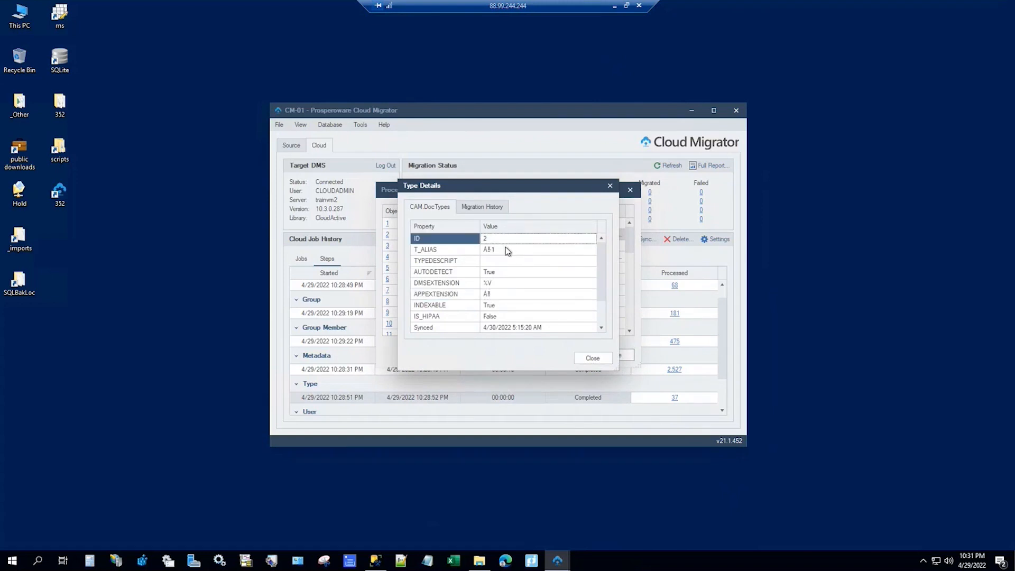
{"action": "left_click", "coordinate": [506, 247]}
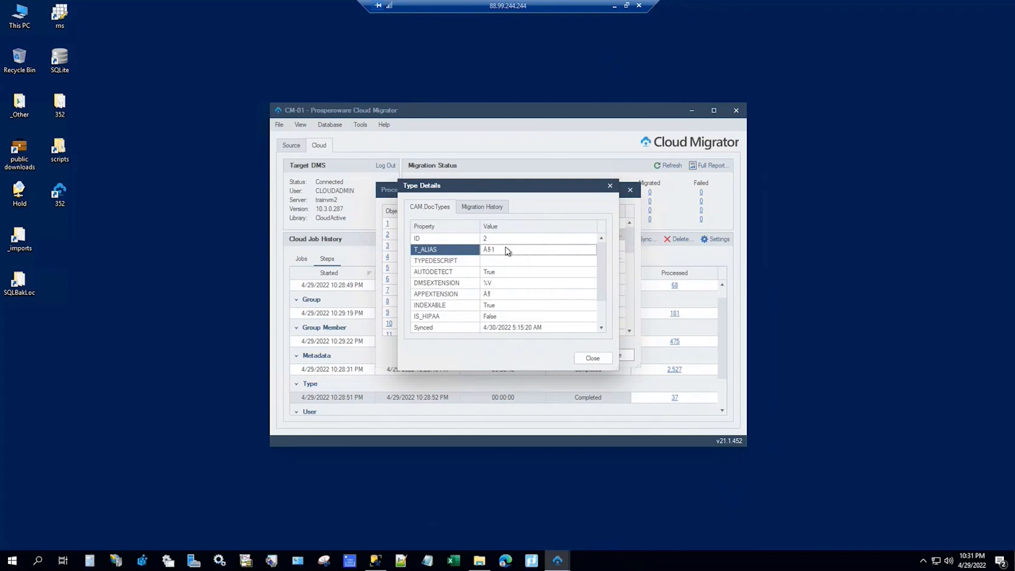
{"action": "left_click", "coordinate": [610, 186]}
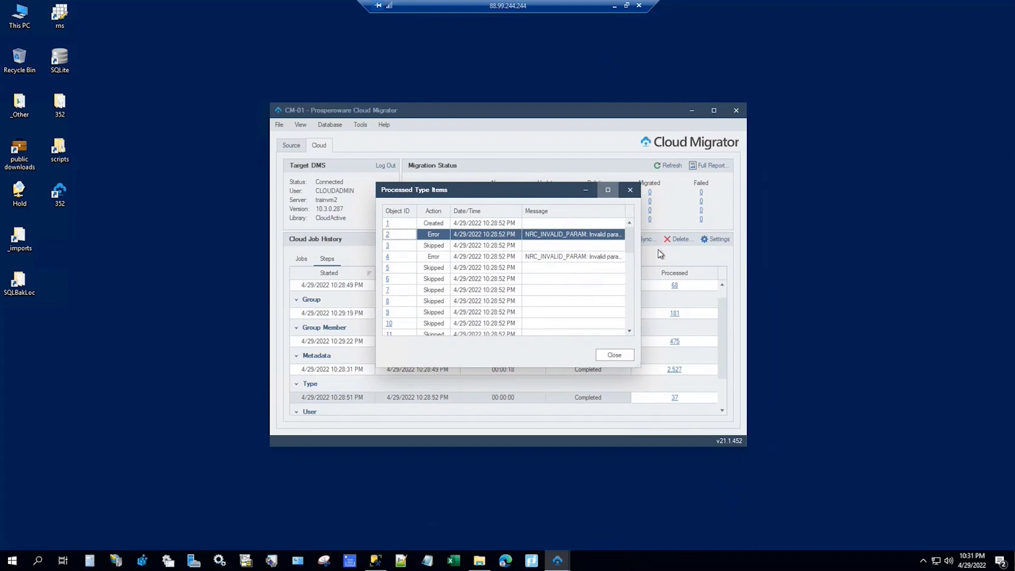
{"action": "double_click", "coordinate": [548, 234]}
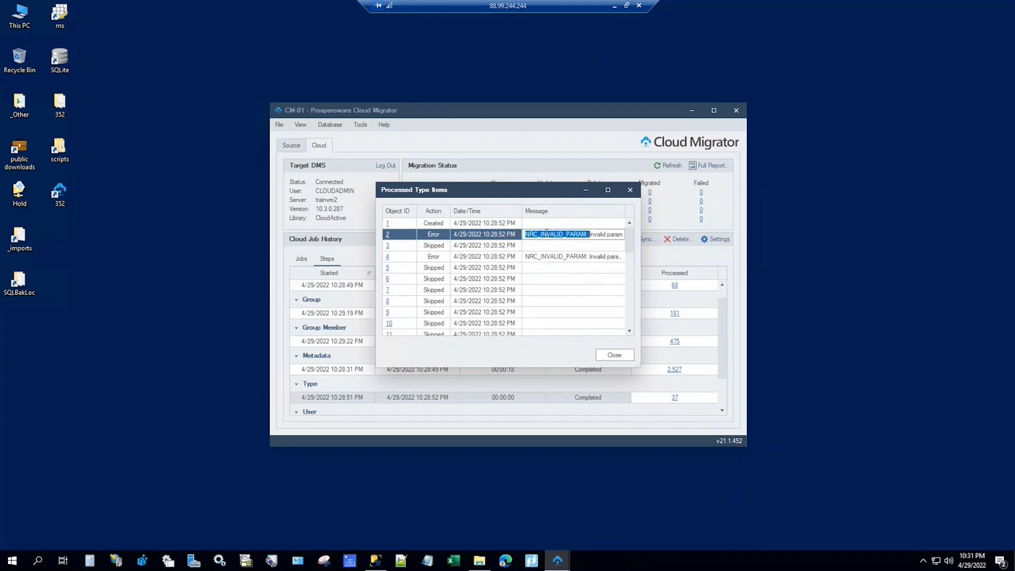
{"action": "left_click", "coordinate": [609, 190]}
{"action": "left_click", "coordinate": [608, 192]}
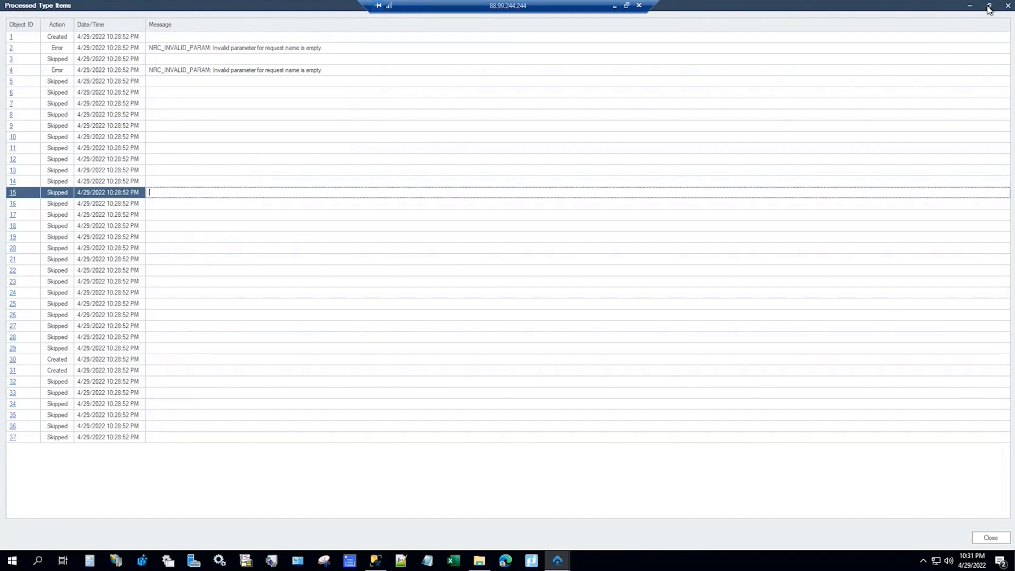
{"action": "left_click", "coordinate": [1007, 7]}
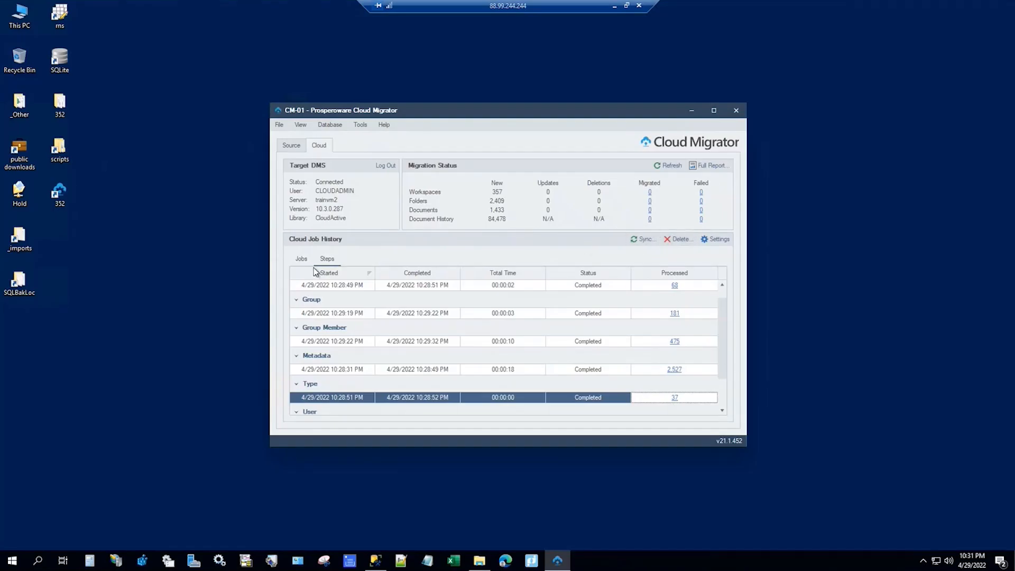
Step: Show the Jobs list and review the Migration job's 27-entry log, then close it
{"action": "left_click", "coordinate": [301, 259]}
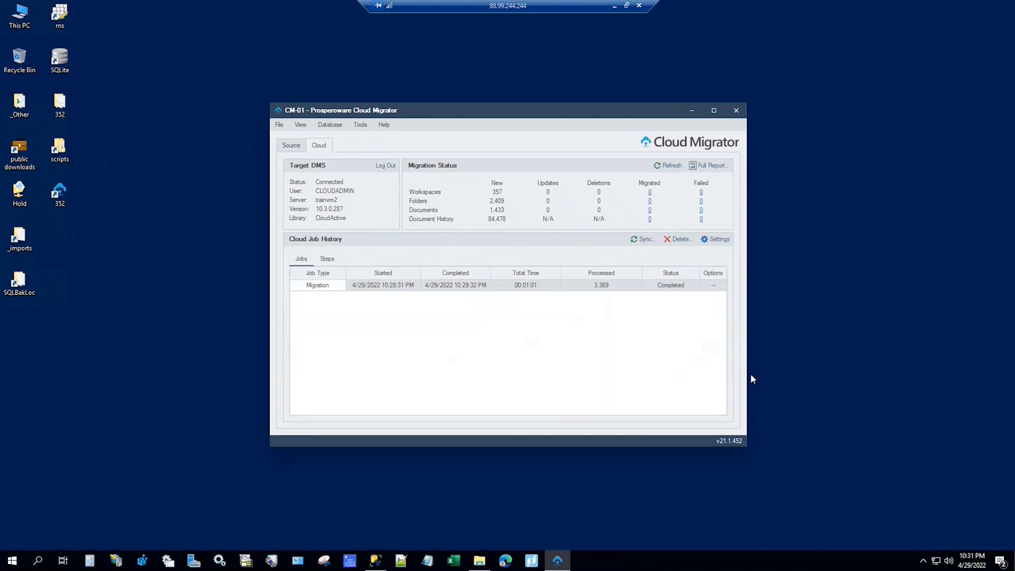
{"action": "left_click", "coordinate": [714, 286]}
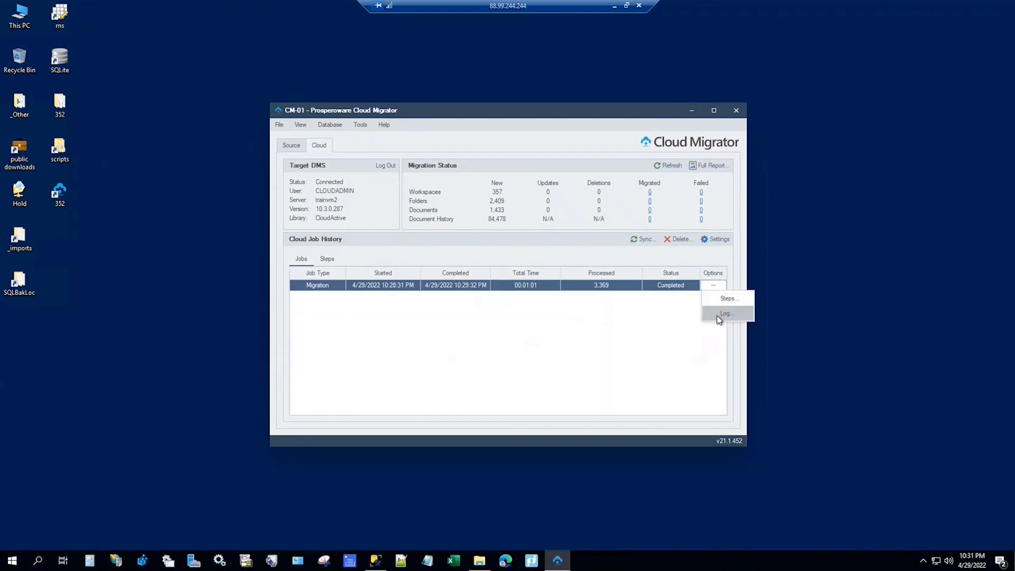
{"action": "left_click", "coordinate": [719, 315]}
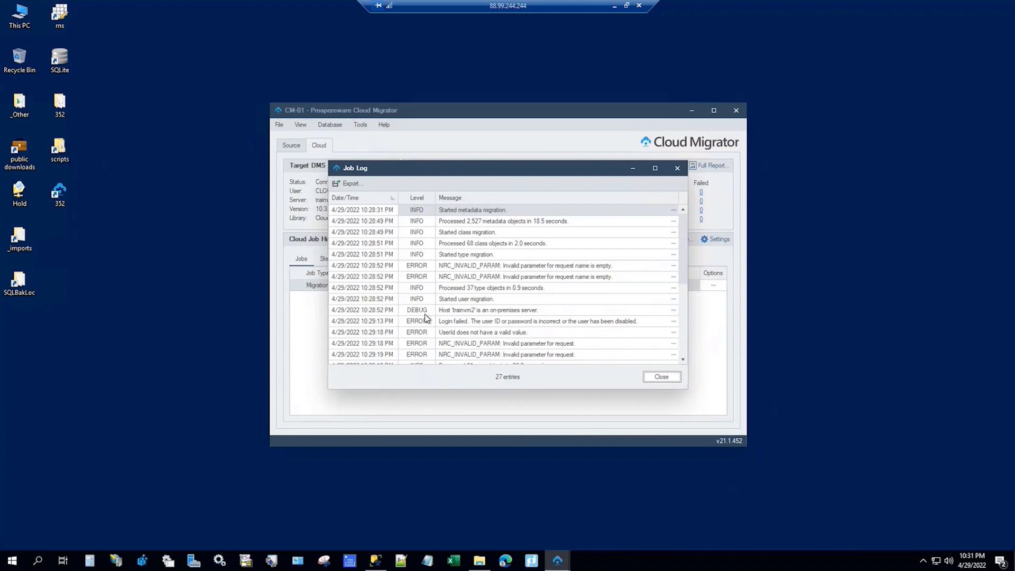
{"action": "left_click", "coordinate": [676, 168]}
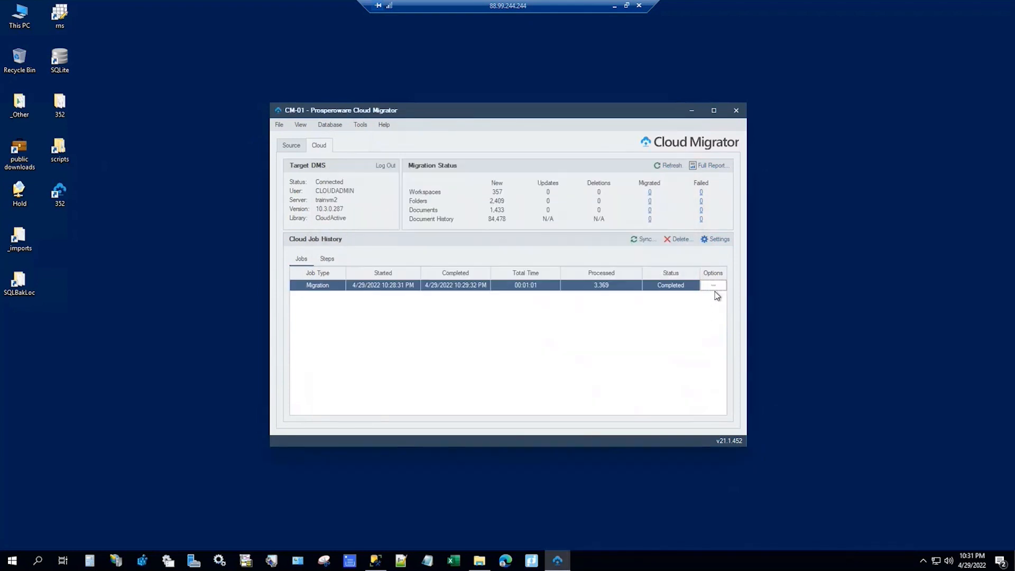
{"action": "left_click", "coordinate": [717, 286]}
{"action": "left_click", "coordinate": [720, 314]}
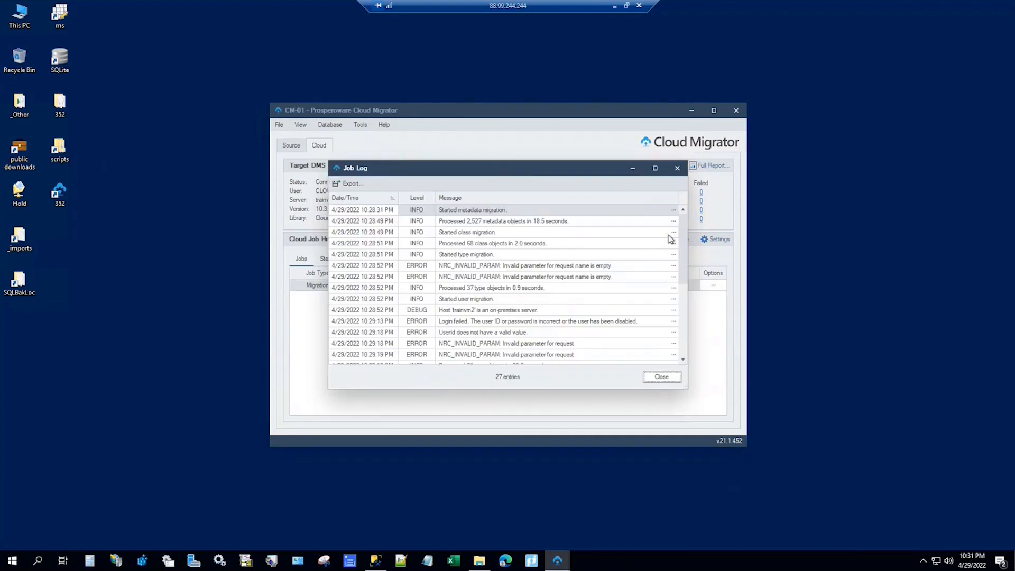
{"action": "left_click_drag", "start_coordinate": [466, 160], "coordinate": [467, 80]}
{"action": "left_click", "coordinate": [677, 84]}
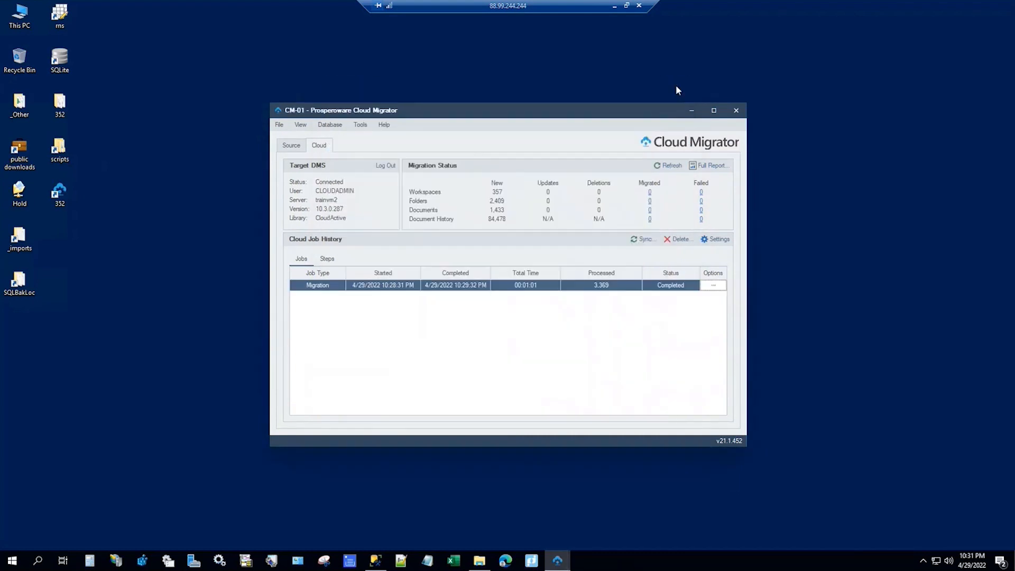
Step: Open the Migration job's steps and filter the processed User items to Error only
{"action": "left_click", "coordinate": [713, 285]}
{"action": "left_click", "coordinate": [734, 300]}
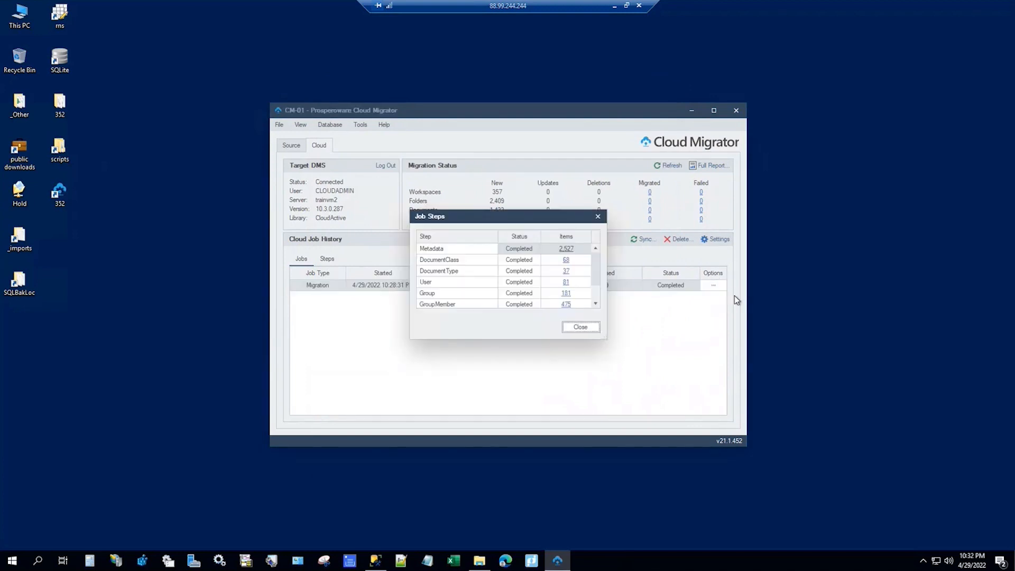
{"action": "left_click_drag", "start_coordinate": [602, 341], "coordinate": [669, 543]}
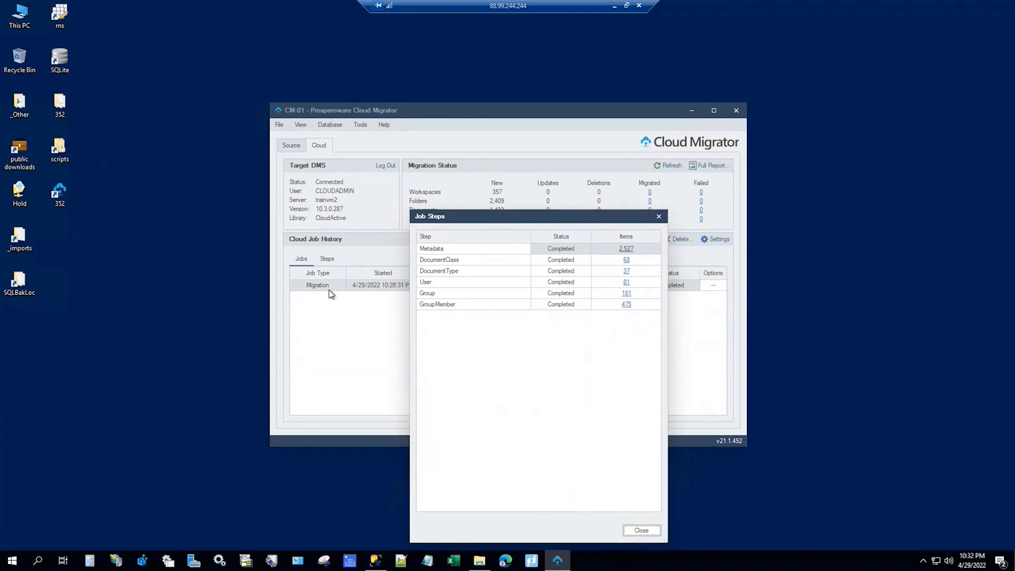
{"action": "left_click", "coordinate": [626, 282]}
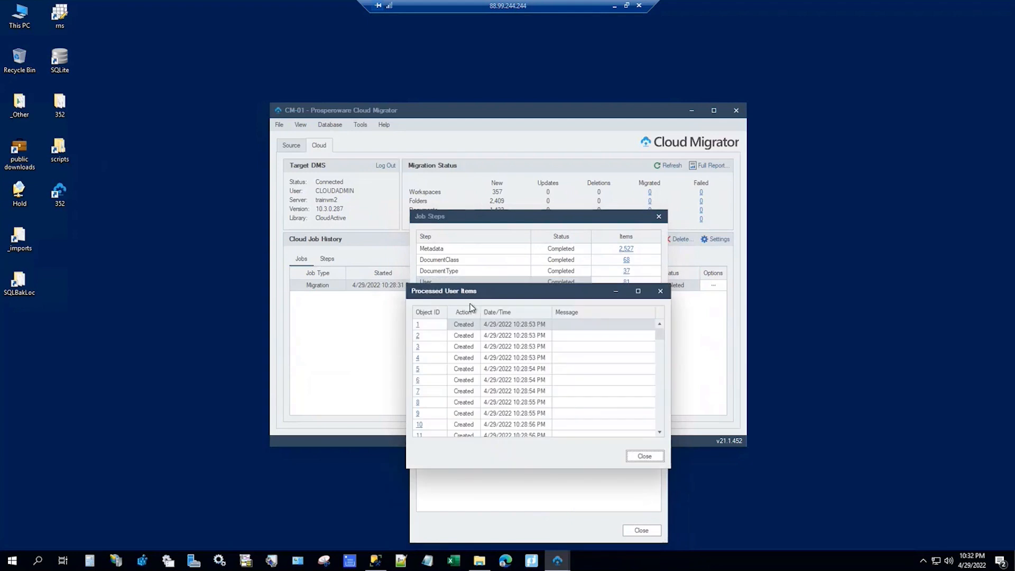
{"action": "left_click", "coordinate": [476, 314]}
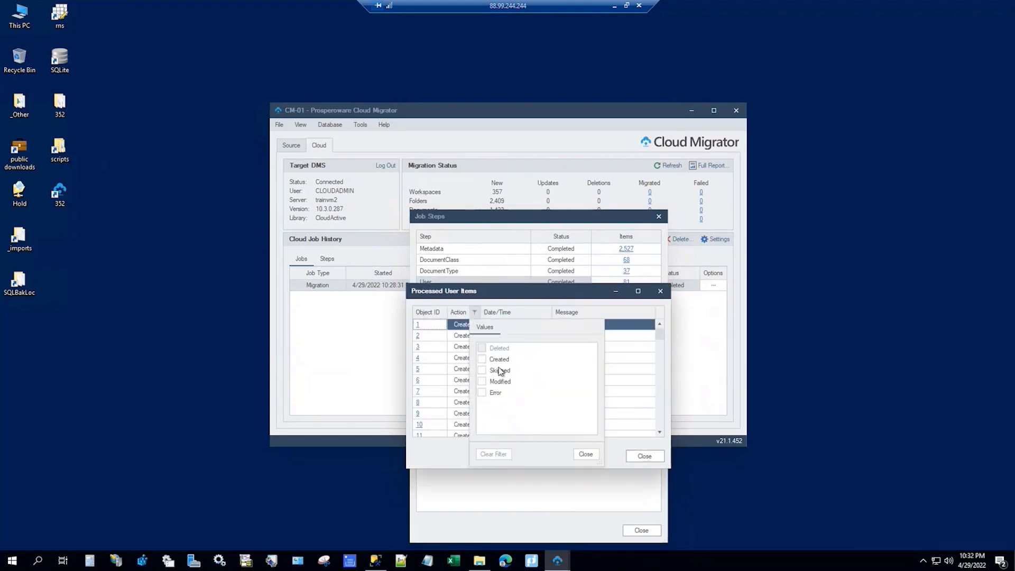
{"action": "left_click", "coordinate": [482, 393]}
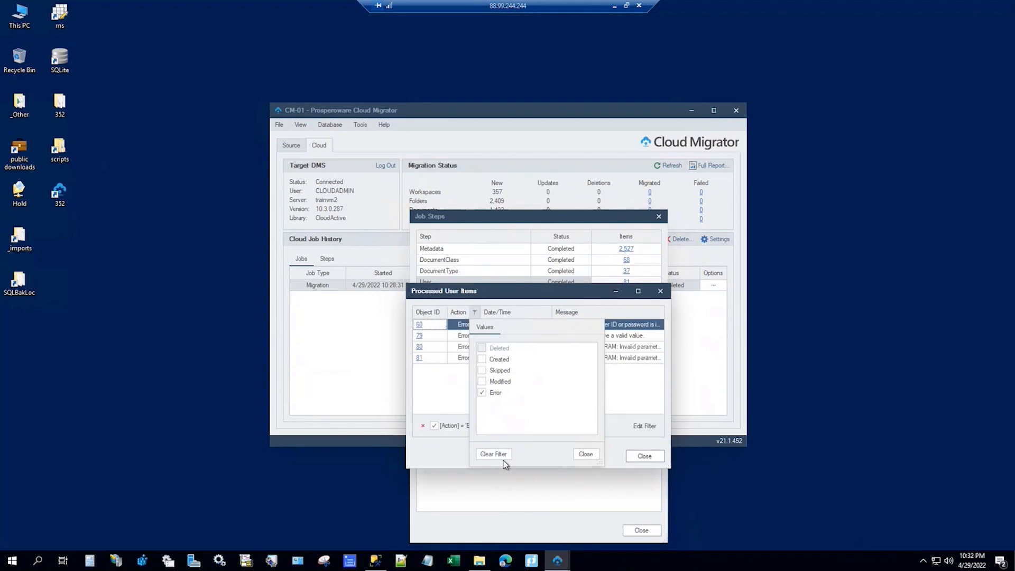
{"action": "left_click", "coordinate": [585, 453]}
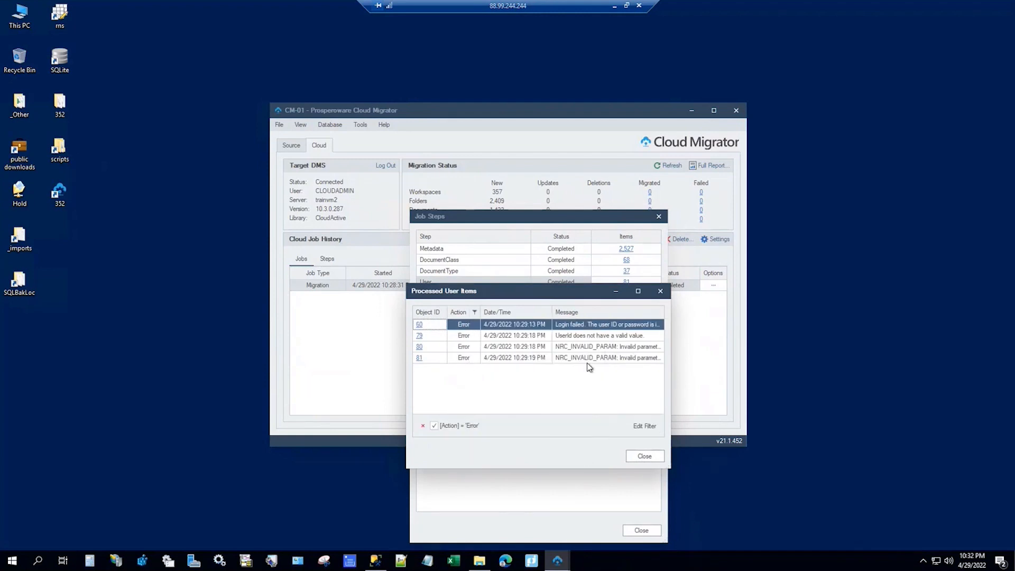
Step: Read failed user 80's error message and details, then close User Details and the user items list
{"action": "double_click", "coordinate": [578, 345]}
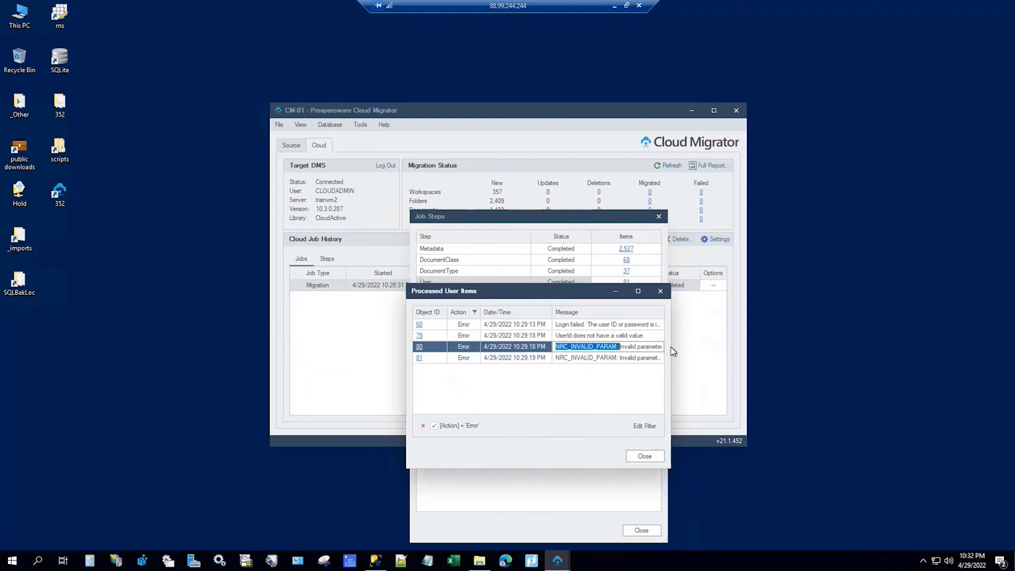
{"action": "left_click", "coordinate": [419, 347]}
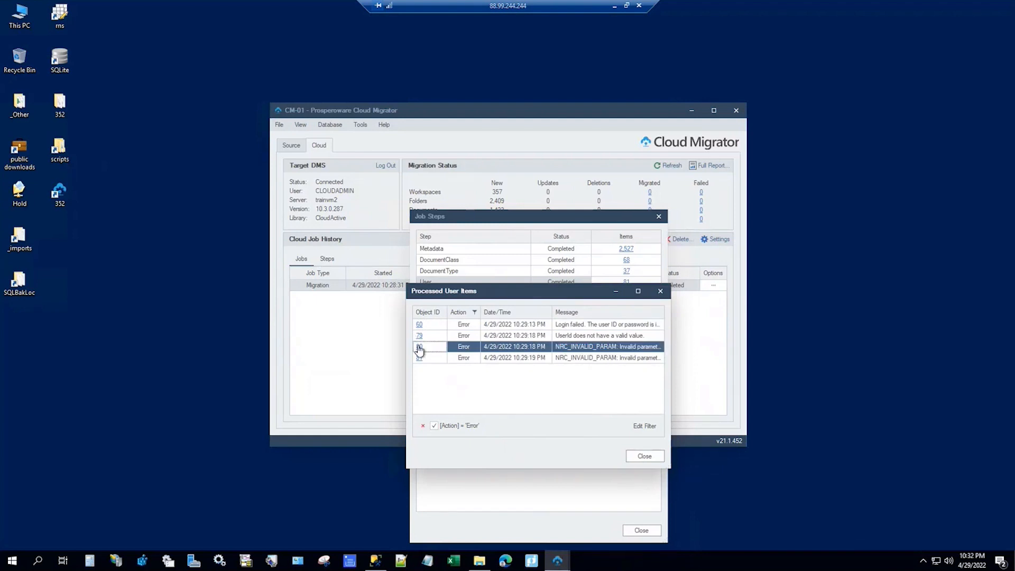
{"action": "left_click", "coordinate": [419, 347]}
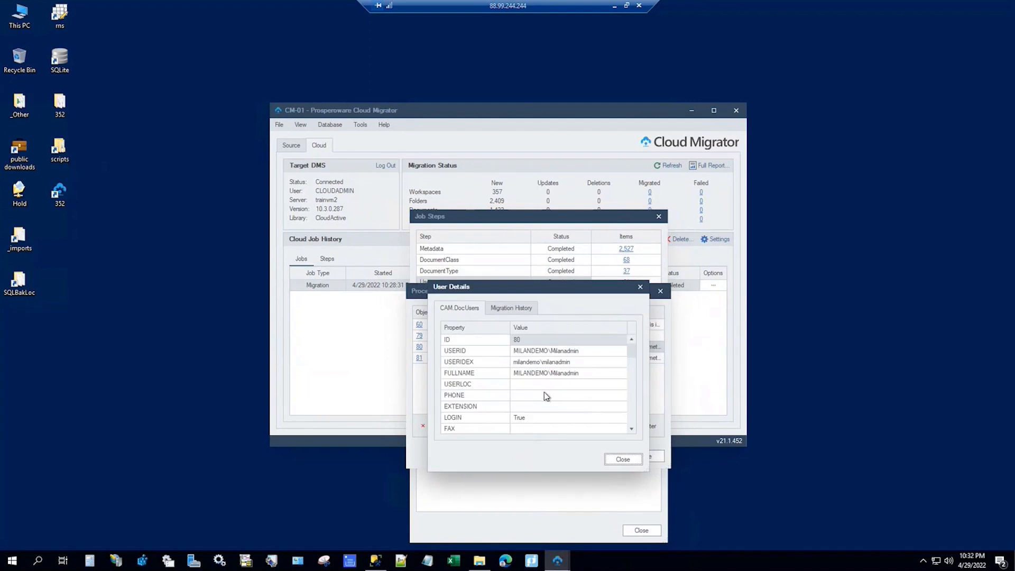
{"action": "scroll", "coordinate": [548, 391], "scroll_direction": "down", "scroll_amount": 5}
{"action": "scroll", "coordinate": [550, 394], "scroll_direction": "down", "scroll_amount": 1}
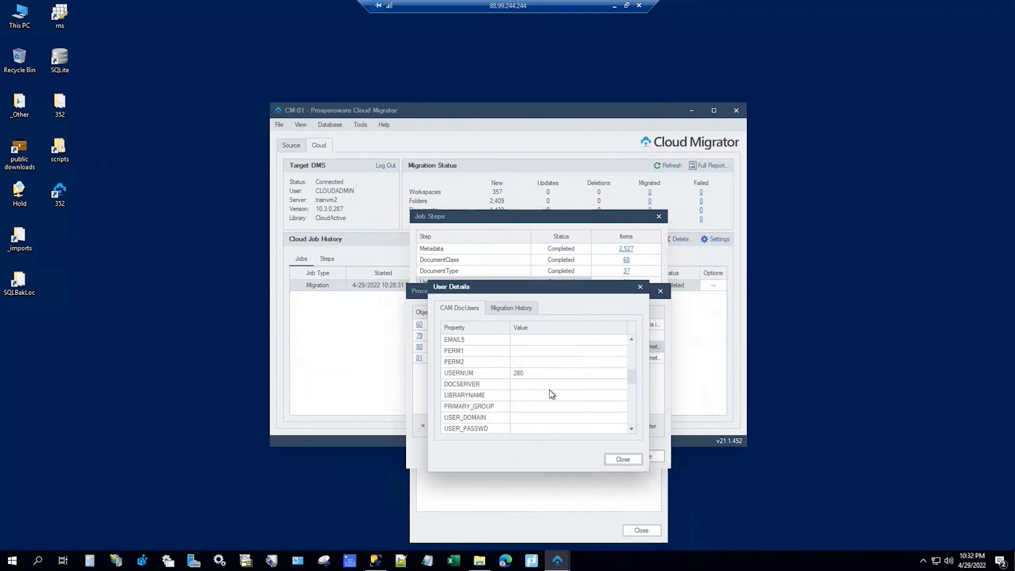
{"action": "key", "text": "Escape"}
{"action": "left_click", "coordinate": [660, 291]}
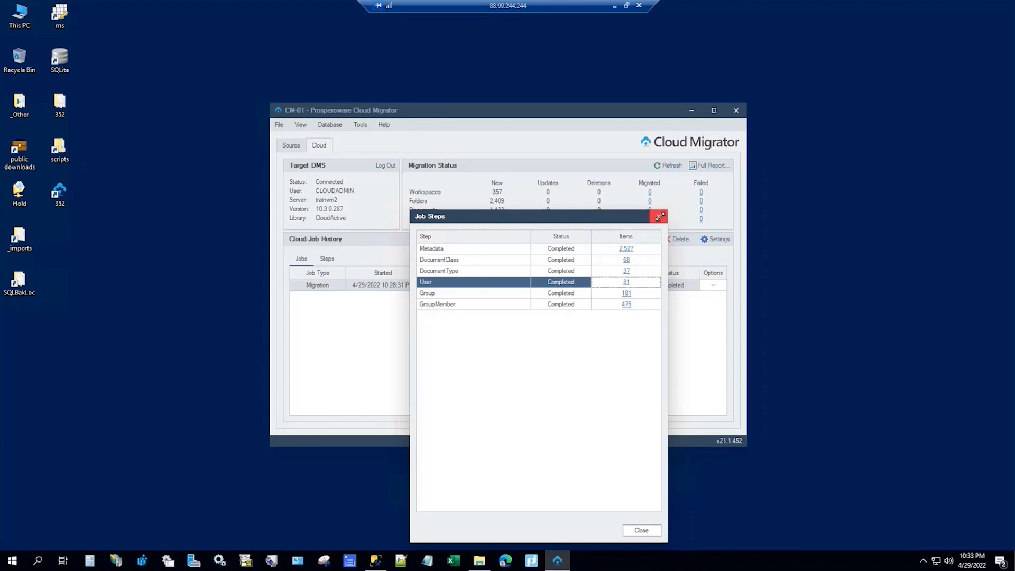
Step: Close Job Steps and start a sync using the Containers quick-select preset
{"action": "left_click", "coordinate": [658, 216]}
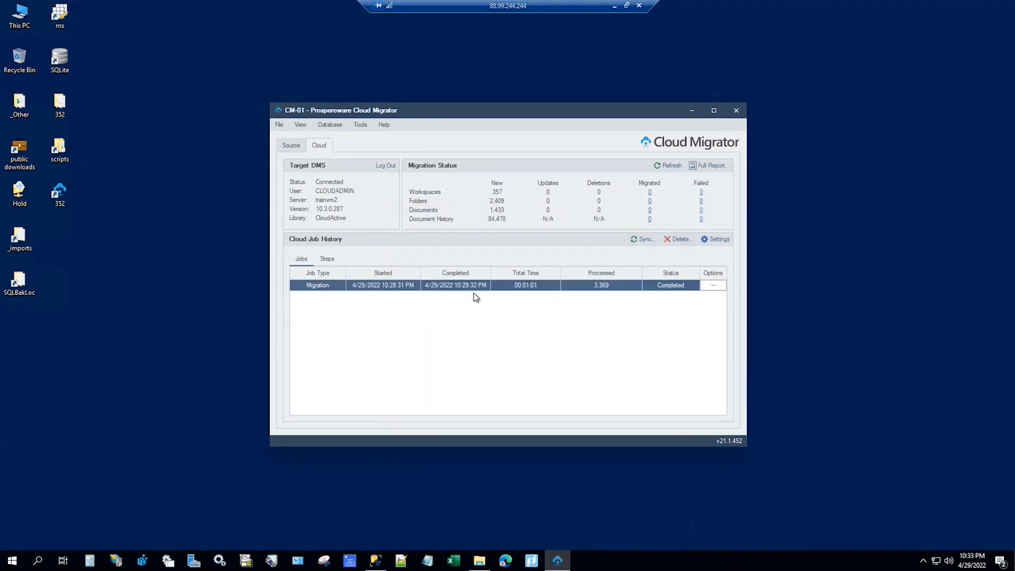
{"action": "left_click", "coordinate": [642, 241]}
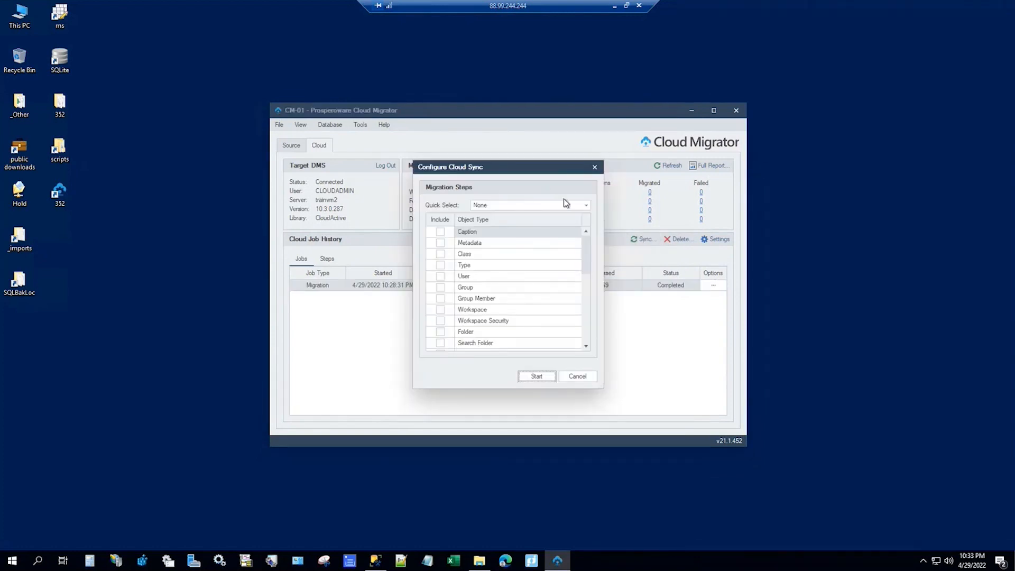
{"action": "left_click", "coordinate": [588, 205]}
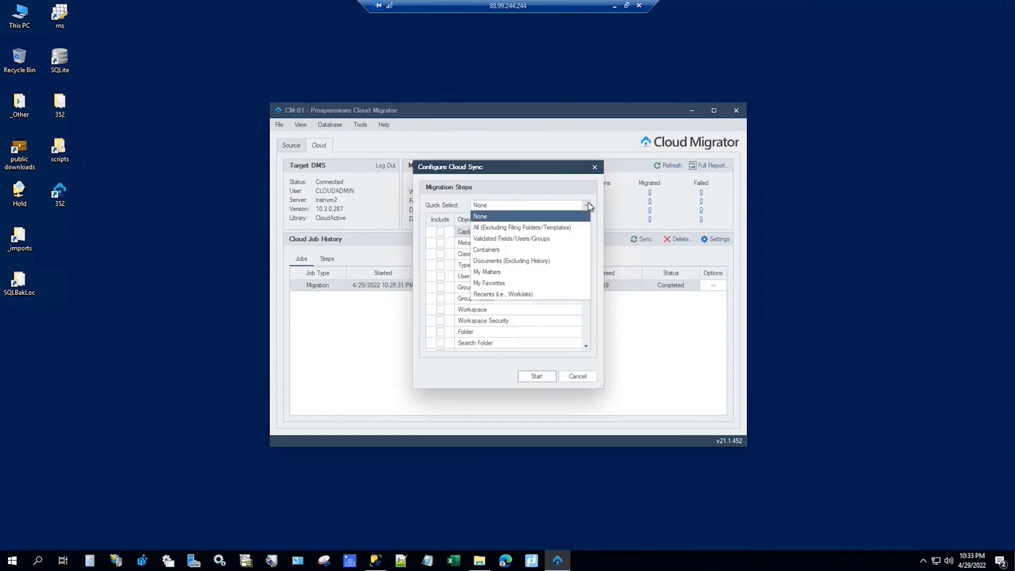
{"action": "left_click", "coordinate": [530, 249]}
{"action": "left_click_drag", "start_coordinate": [586, 272], "coordinate": [582, 284]}
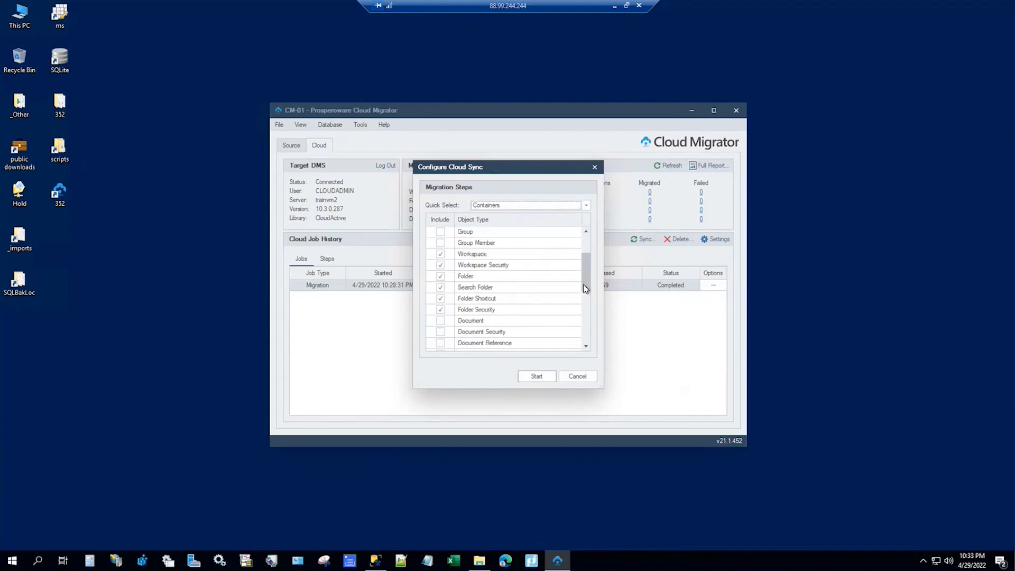
{"action": "left_click", "coordinate": [538, 375]}
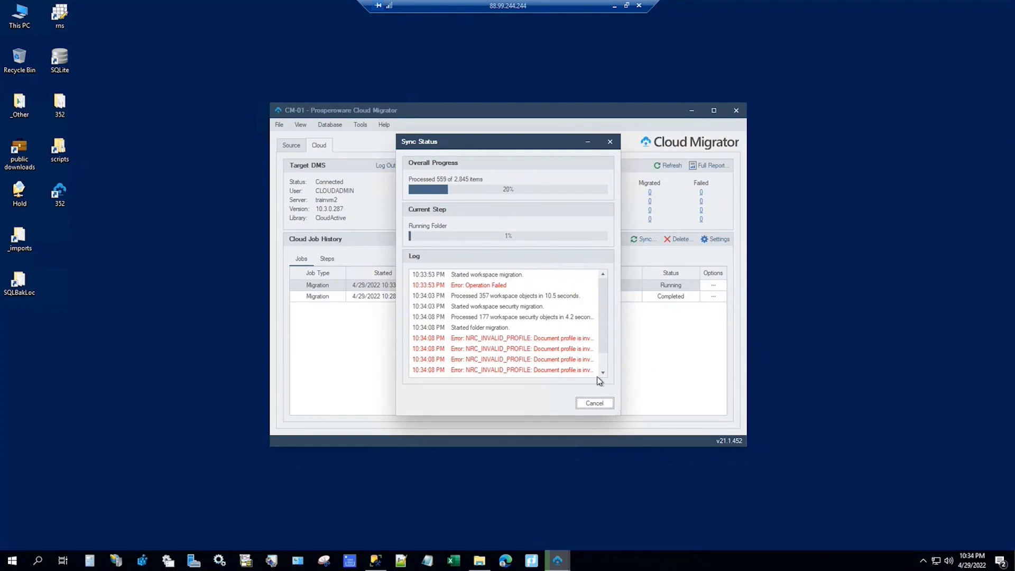
{"action": "scroll", "coordinate": [601, 364], "scroll_direction": "down", "scroll_amount": 1}
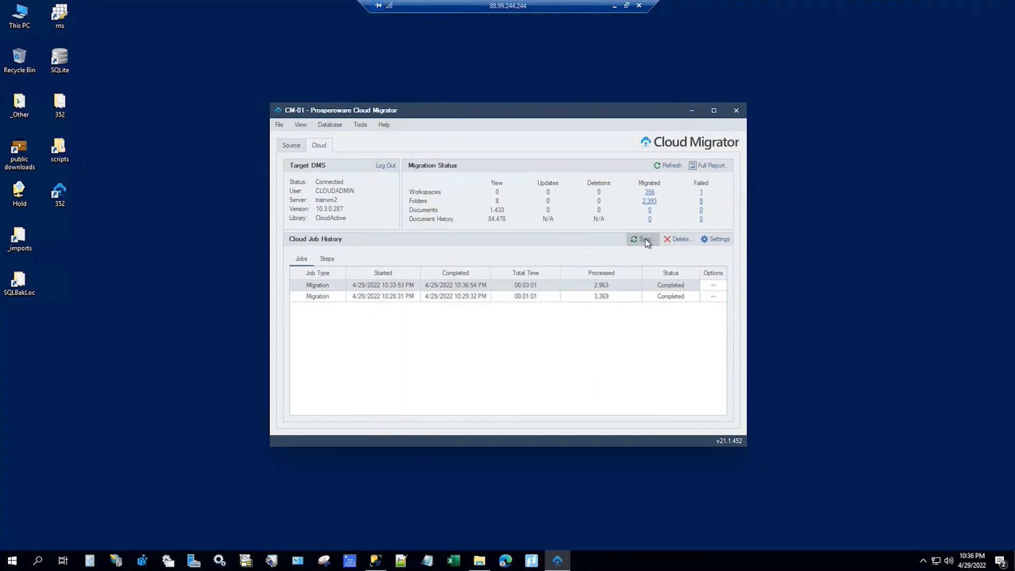
Step: Start a cloud sync using the My Matters quick-select preset
{"action": "left_click", "coordinate": [647, 240]}
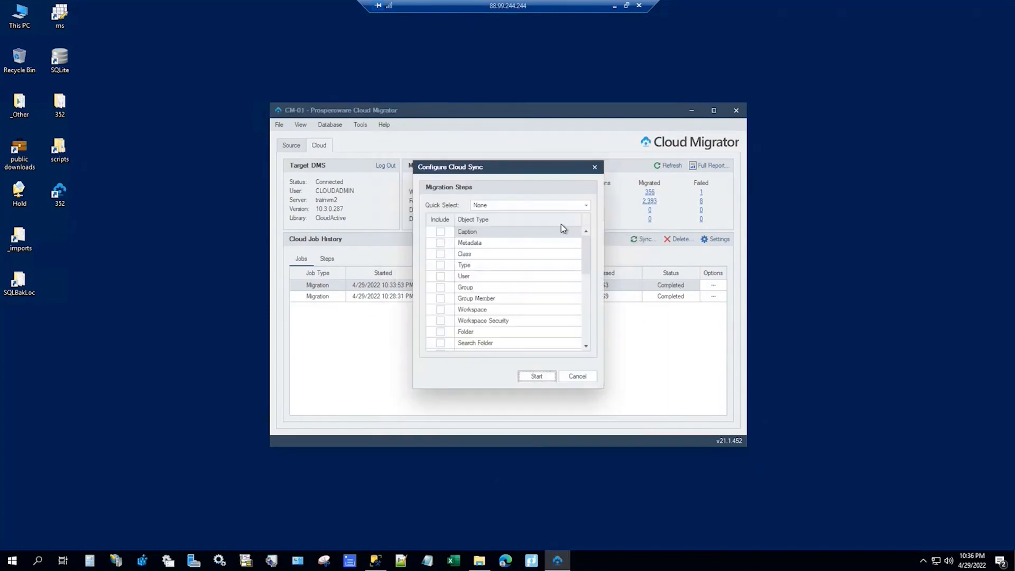
{"action": "left_click", "coordinate": [587, 206]}
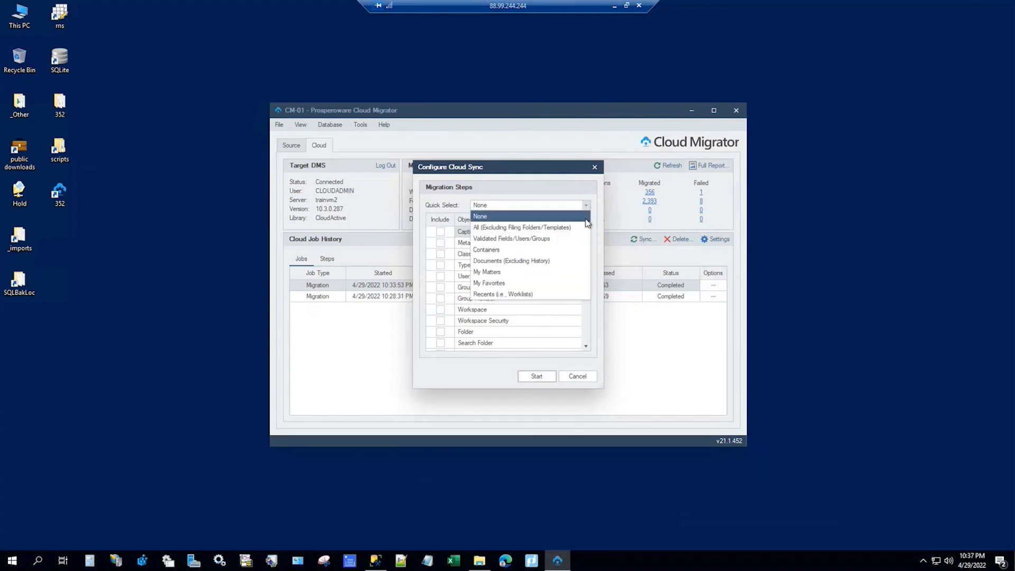
{"action": "left_click", "coordinate": [489, 273]}
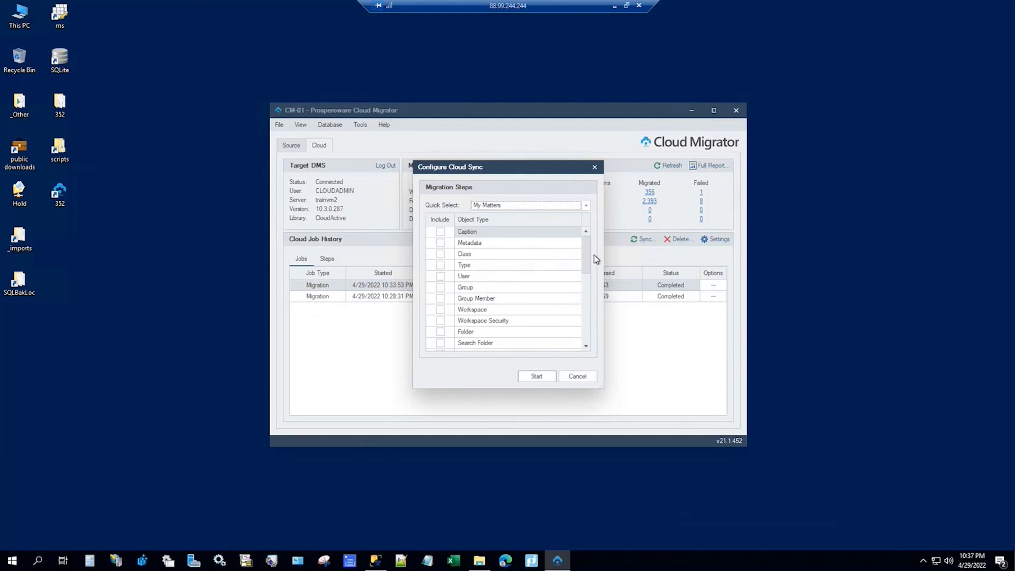
{"action": "left_click_drag", "start_coordinate": [586, 285], "coordinate": [578, 330]}
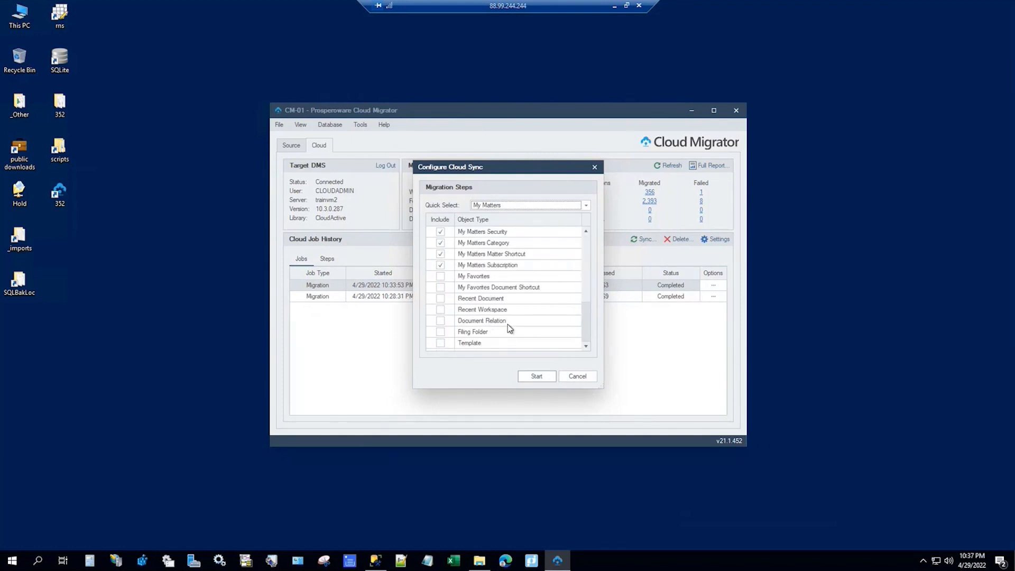
{"action": "left_click", "coordinate": [541, 378]}
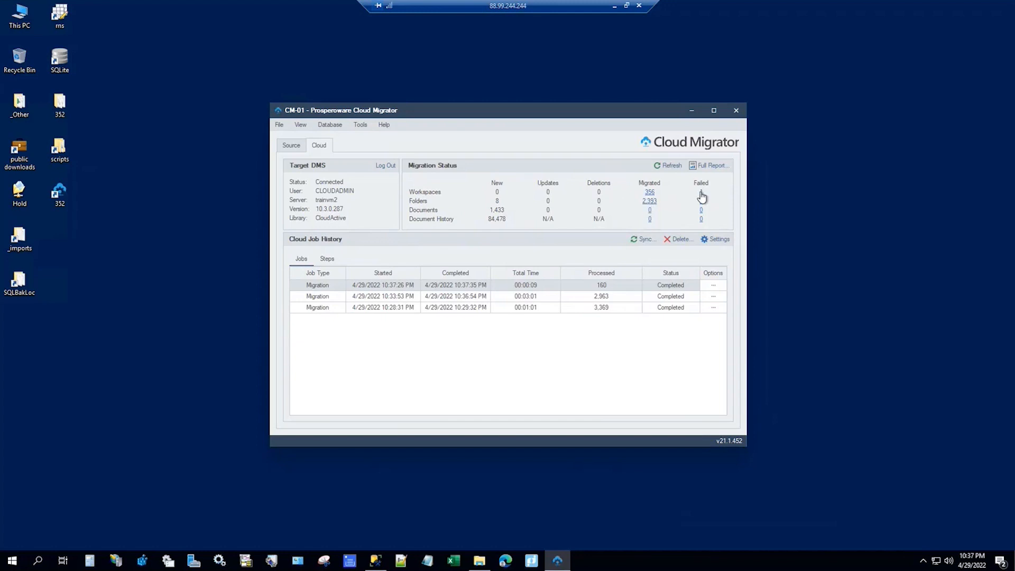
Step: Run a cloud sync with the My Favorites quick-select preset
{"action": "left_click", "coordinate": [644, 240]}
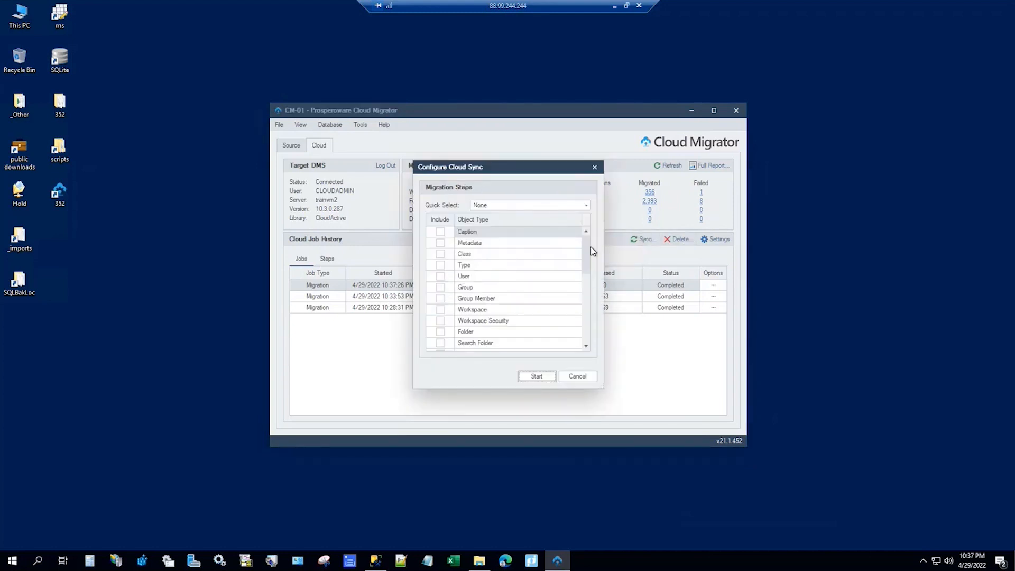
{"action": "left_click_drag", "start_coordinate": [587, 258], "coordinate": [596, 292]}
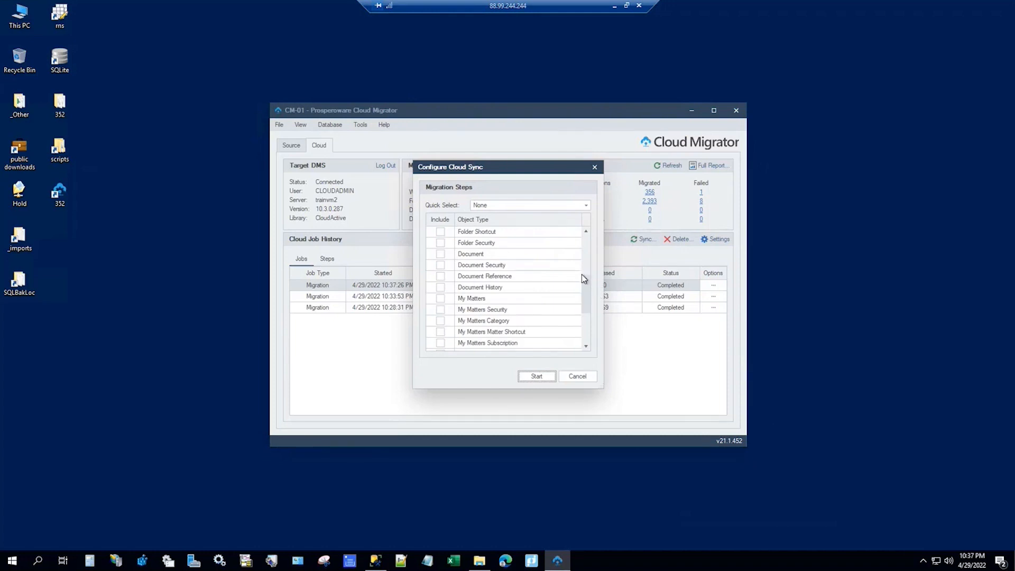
{"action": "left_click", "coordinate": [586, 207]}
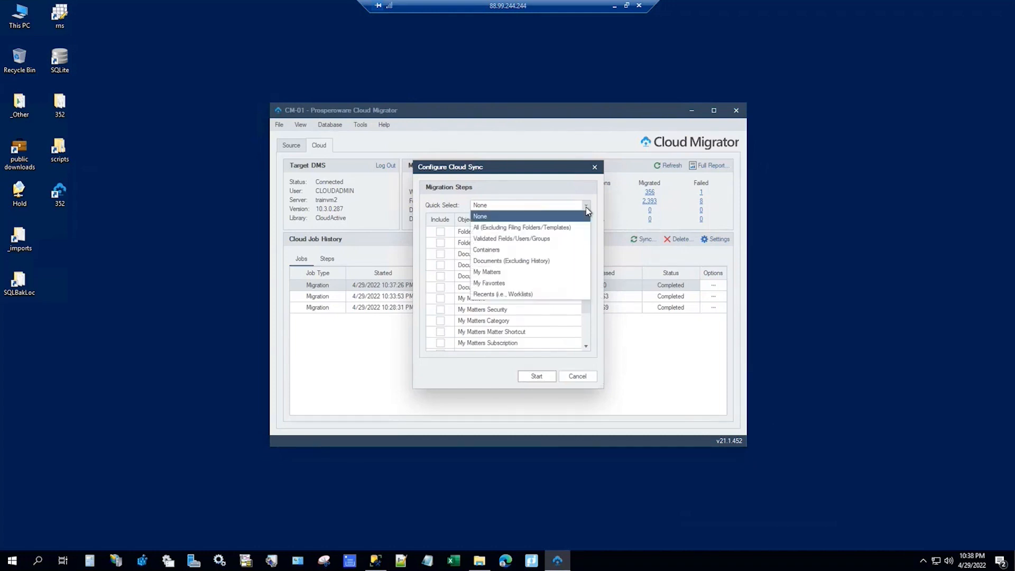
{"action": "left_click", "coordinate": [489, 283]}
{"action": "left_click_drag", "start_coordinate": [584, 316], "coordinate": [583, 345]}
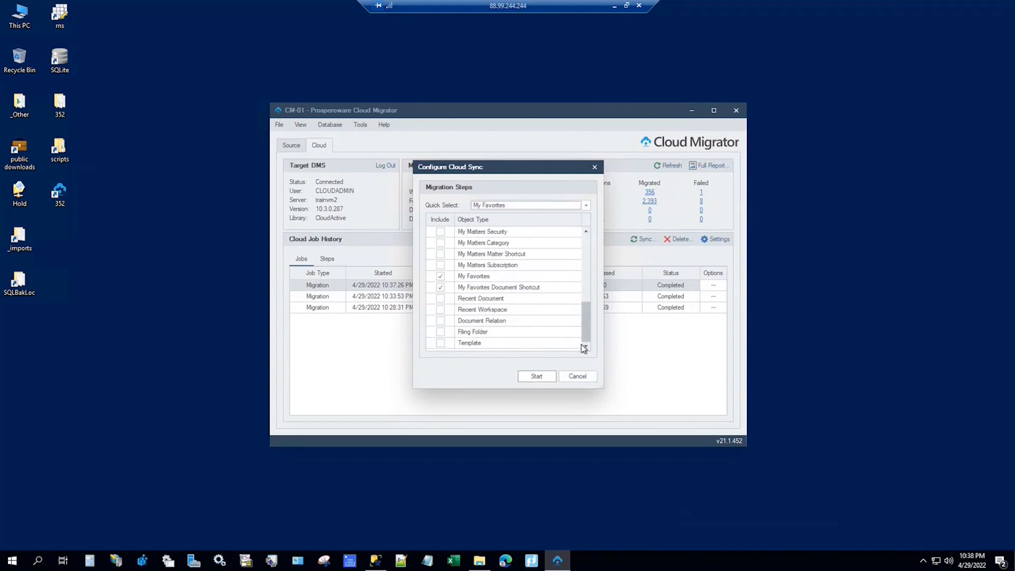
{"action": "left_click", "coordinate": [528, 378]}
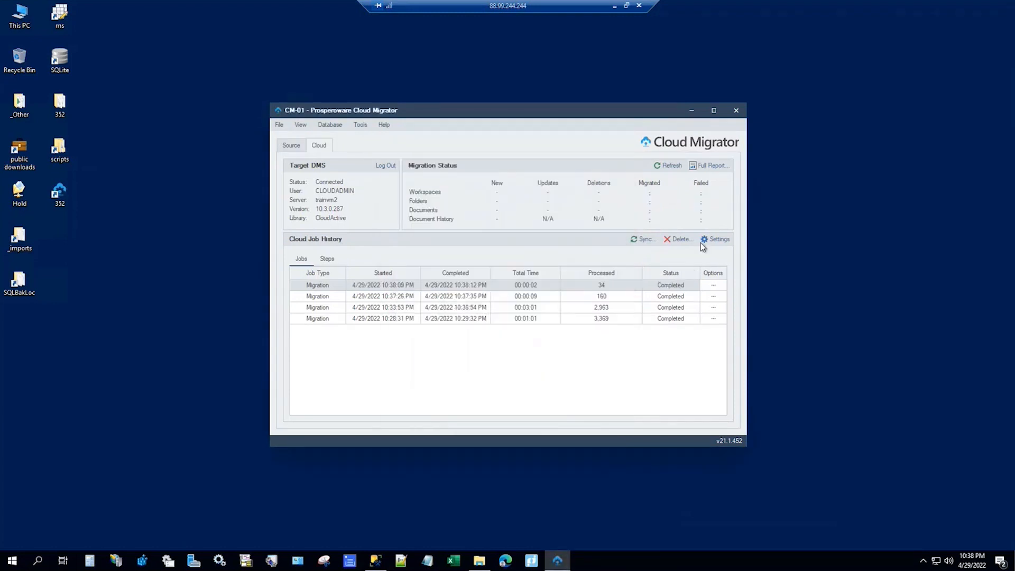
Step: Run a cloud sync with the Recents (i.e., Worklists) preset
{"action": "left_click", "coordinate": [642, 240]}
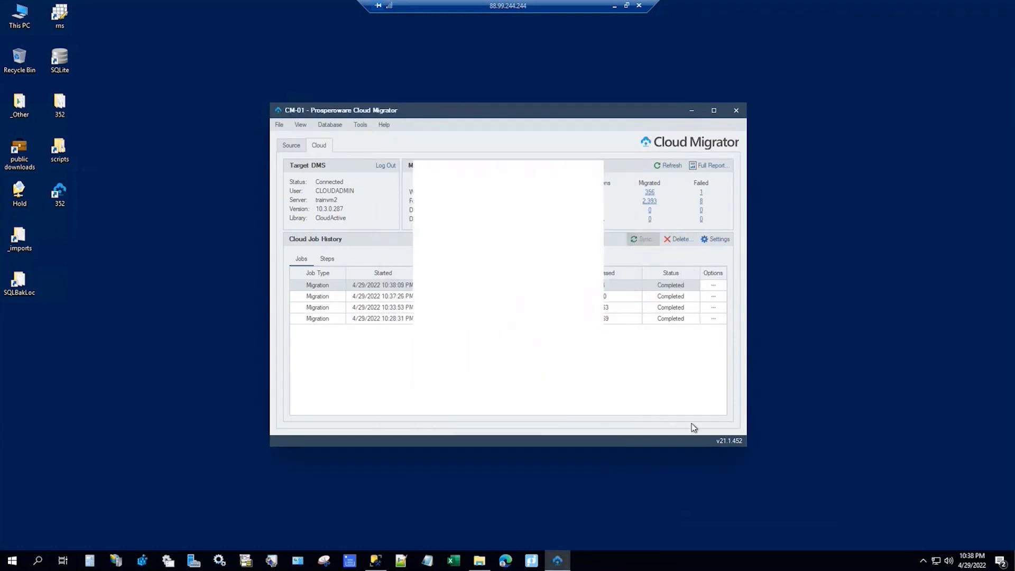
{"action": "left_click", "coordinate": [585, 206]}
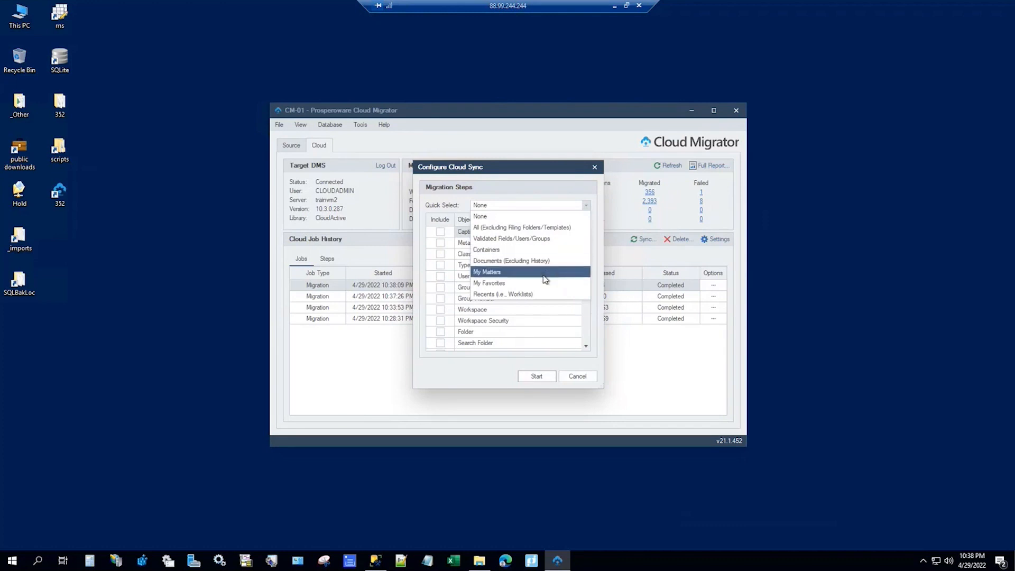
{"action": "left_click", "coordinate": [498, 296]}
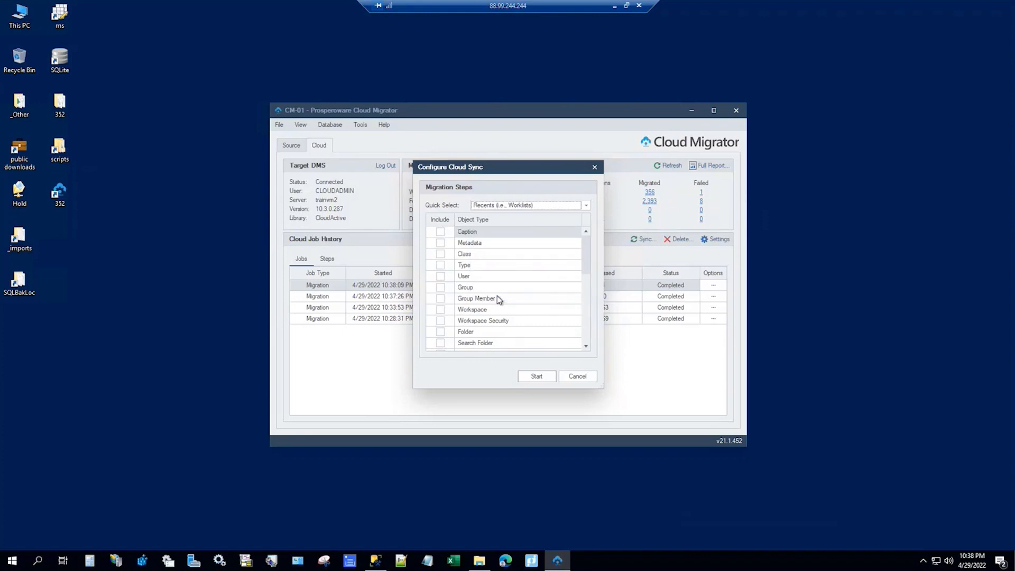
{"action": "left_click", "coordinate": [546, 376]}
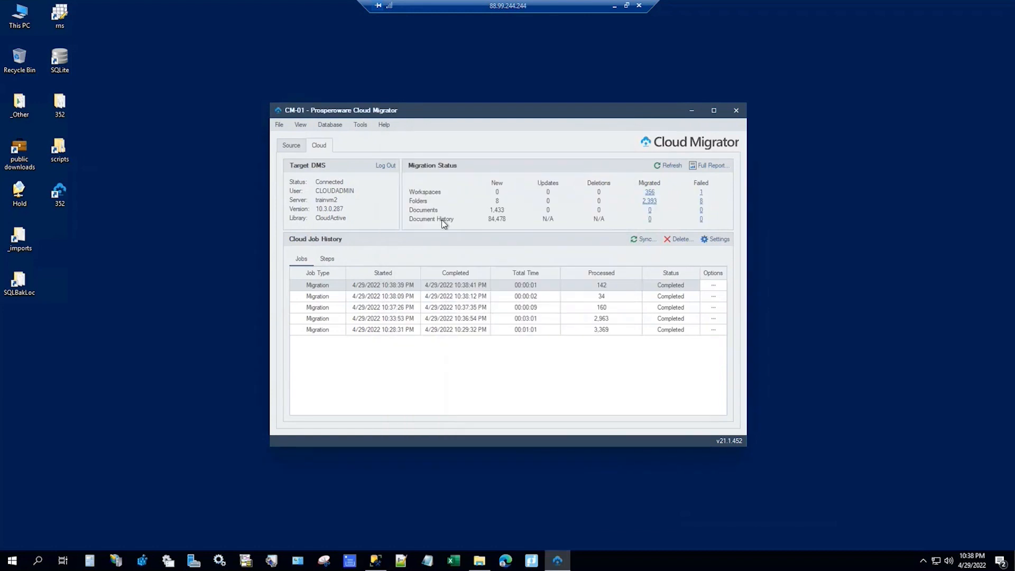
Step: Start the sync migrating the 1,433 documents
{"action": "left_click", "coordinate": [642, 239]}
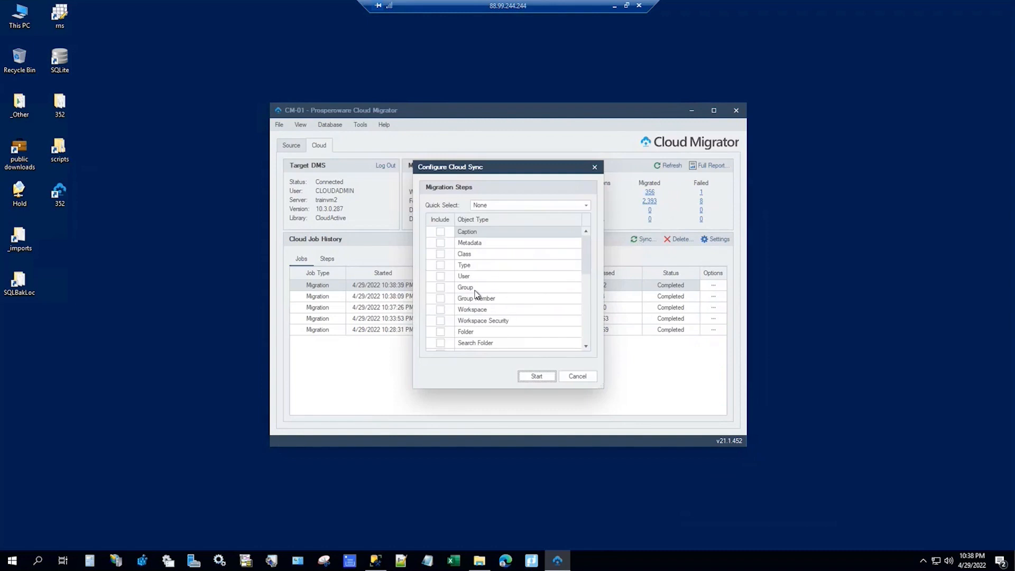
{"action": "scroll", "coordinate": [476, 294], "scroll_direction": "down", "scroll_amount": 2}
{"action": "left_click", "coordinate": [536, 376]}
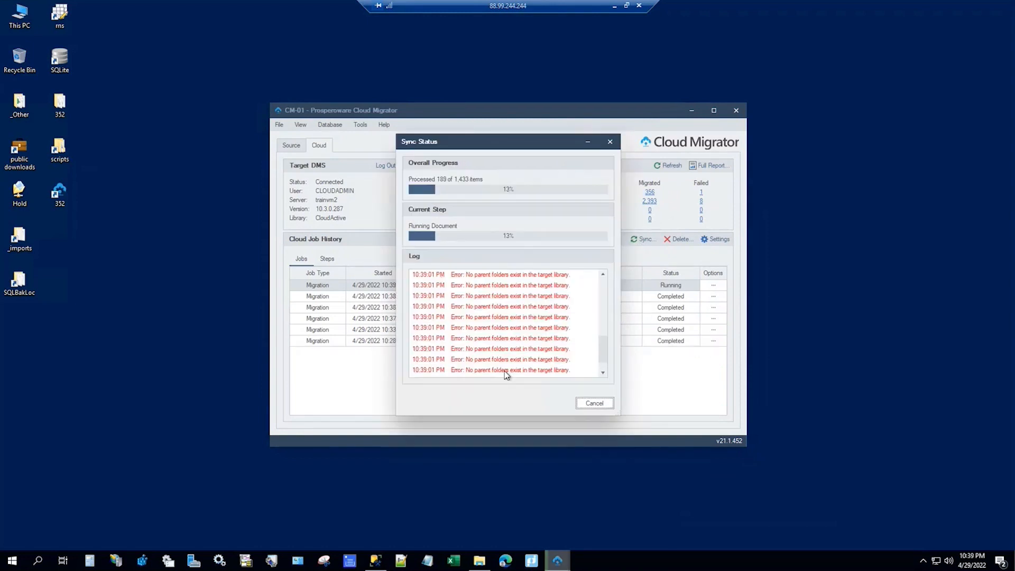
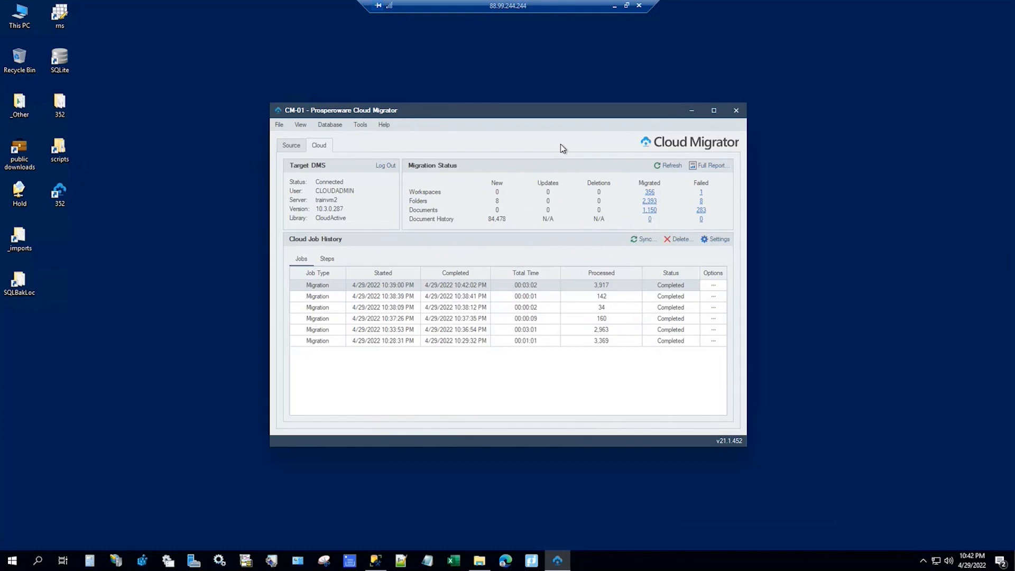
{"action": "left_click", "coordinate": [702, 210]}
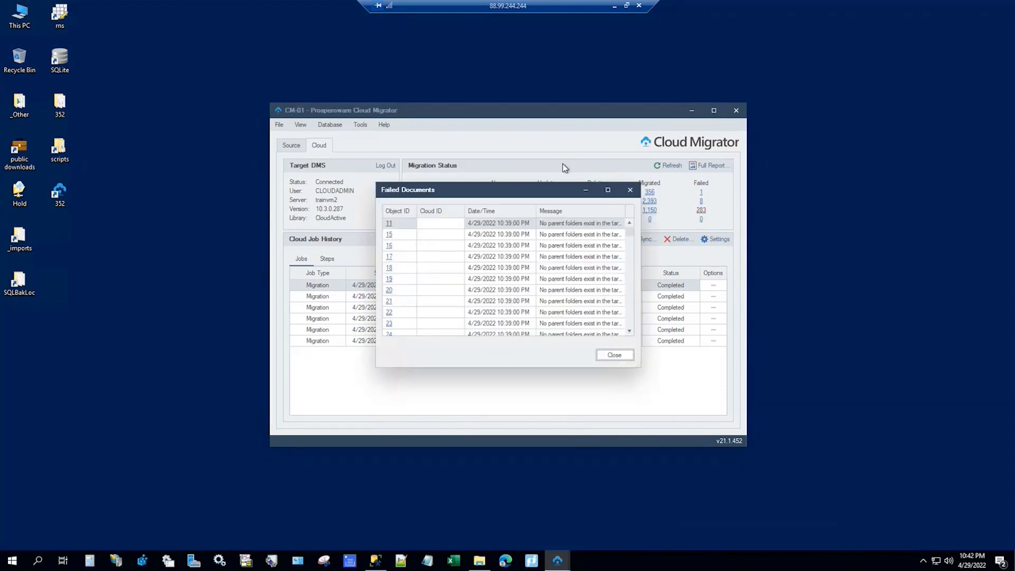
{"action": "left_click_drag", "start_coordinate": [521, 182], "coordinate": [521, 91]}
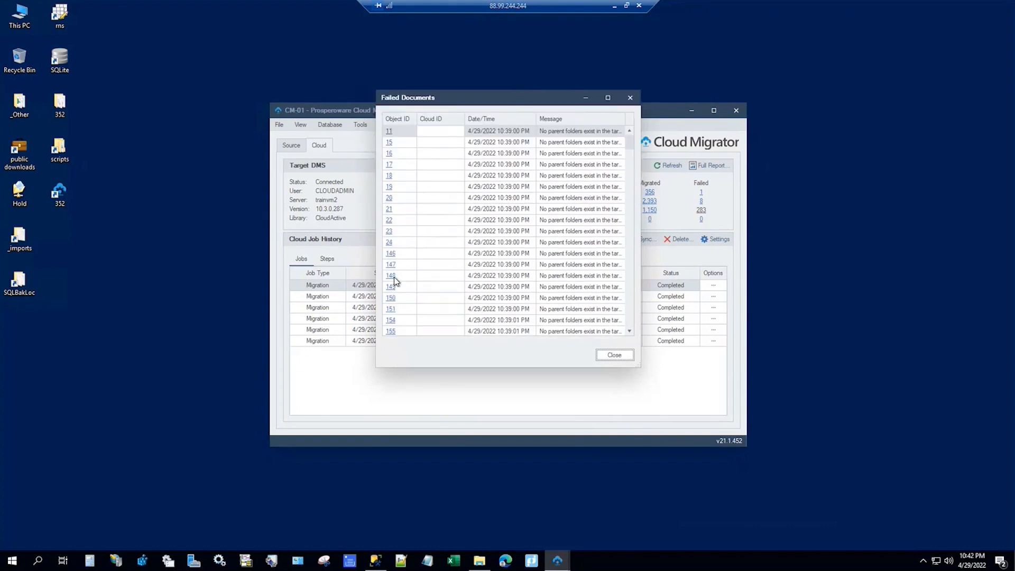
{"action": "scroll", "coordinate": [397, 280], "scroll_direction": "down", "scroll_amount": 20}
{"action": "scroll", "coordinate": [398, 281], "scroll_direction": "down", "scroll_amount": 20}
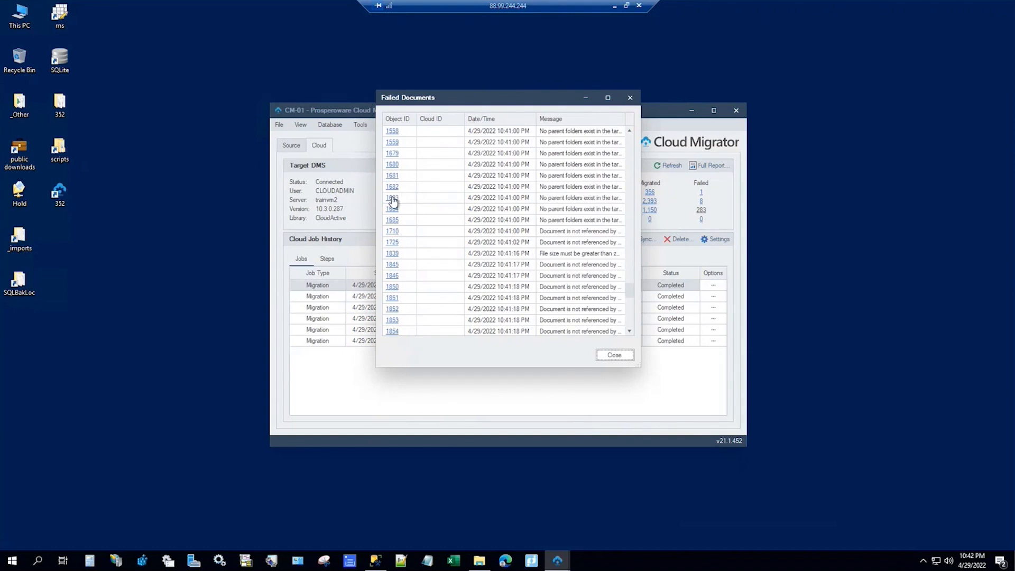
{"action": "left_click", "coordinate": [393, 199]}
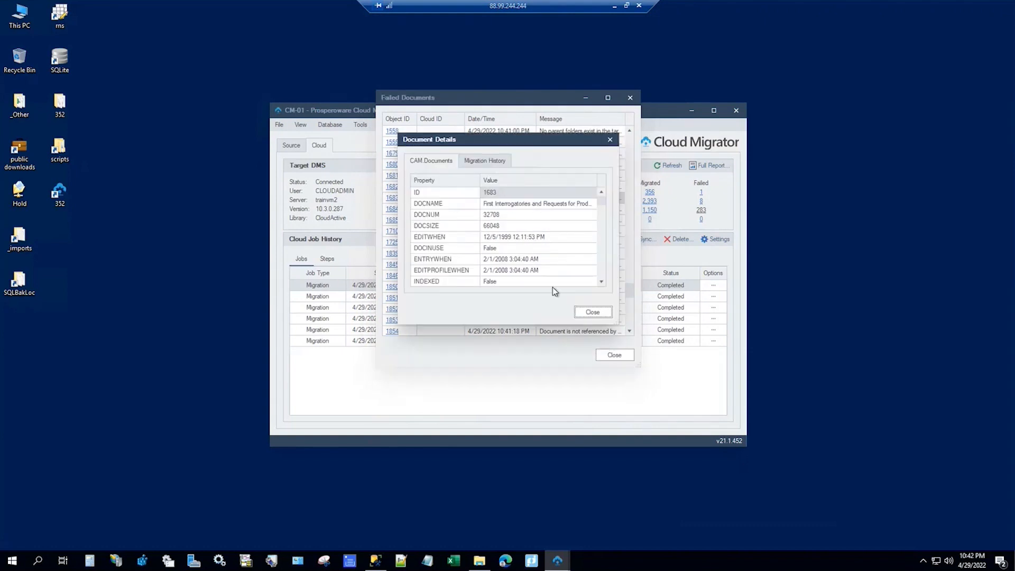
{"action": "left_click_drag", "start_coordinate": [601, 209], "coordinate": [599, 273]}
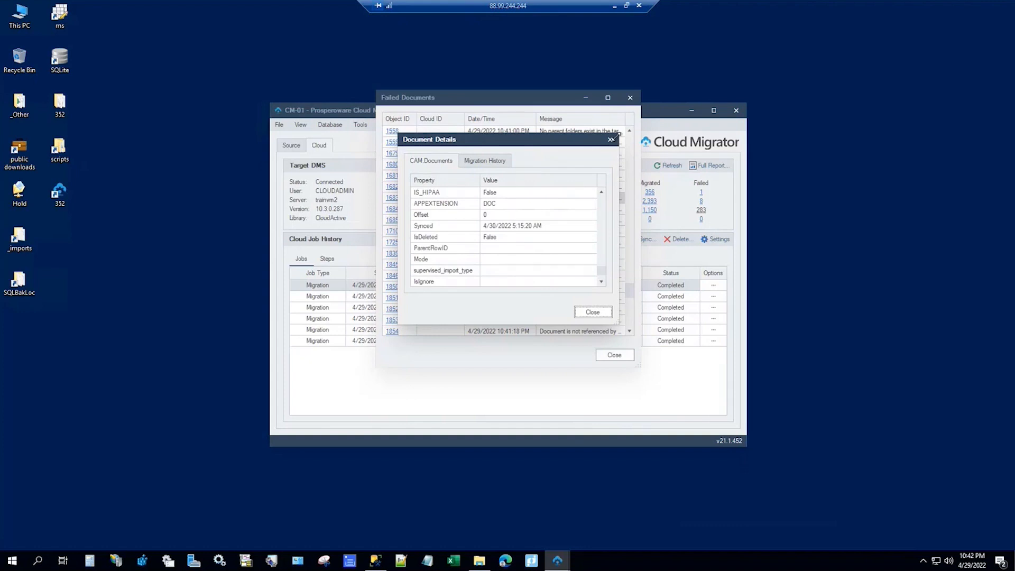
{"action": "key", "text": "Escape"}
{"action": "left_click", "coordinate": [630, 97]}
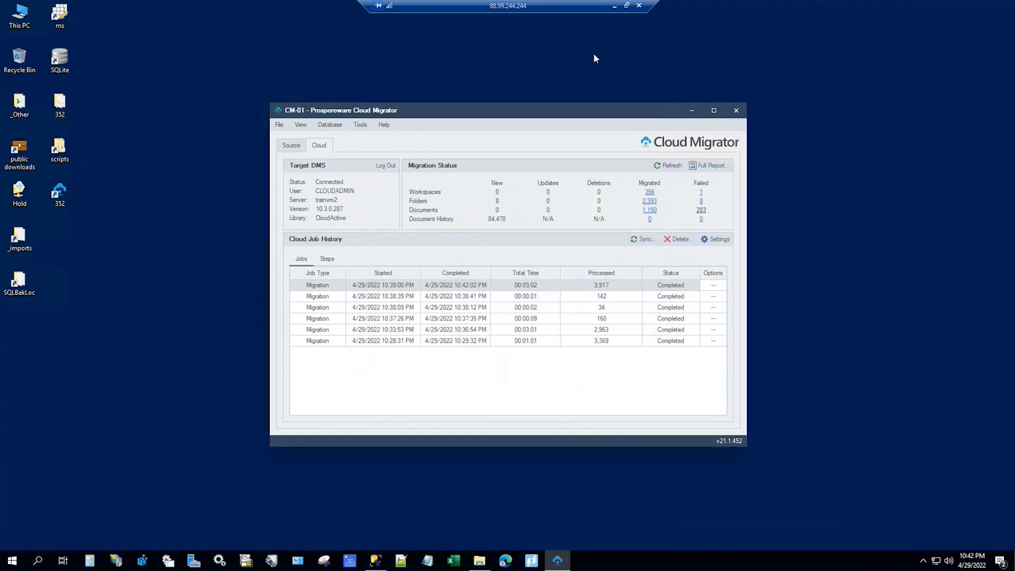